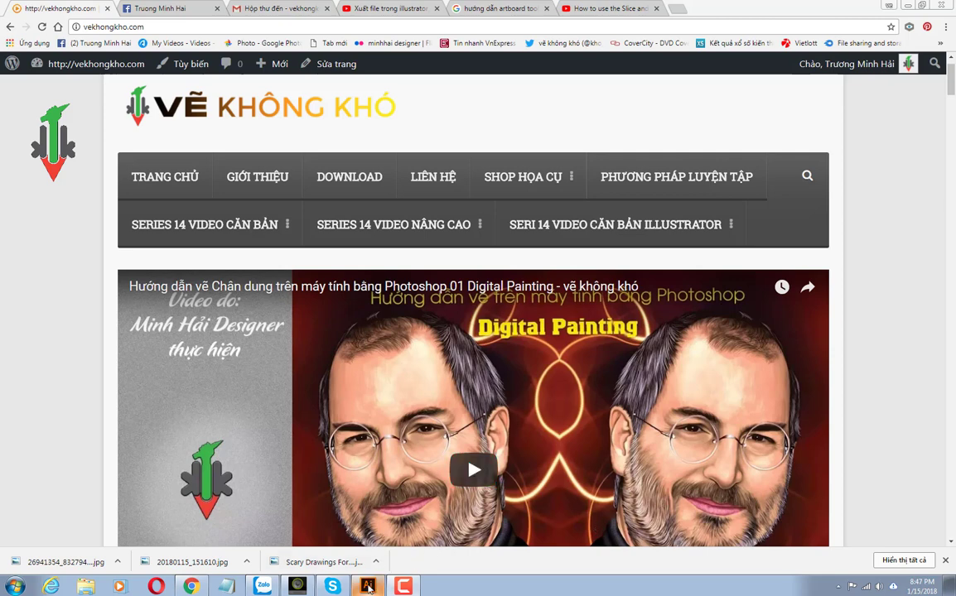
# Step: Switch from Chrome back to the blank Untitled-3 document in Illustrator
pyautogui.click(368, 588)
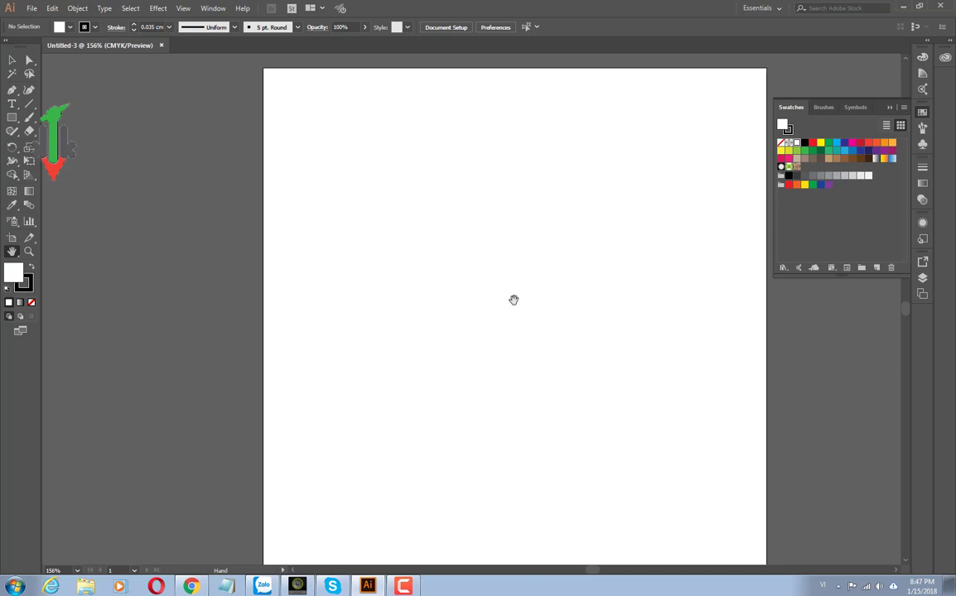
# Step: Close the floating Swatches panel and switch to the Artboard Tool
pyautogui.scroll(1, 844, 393)
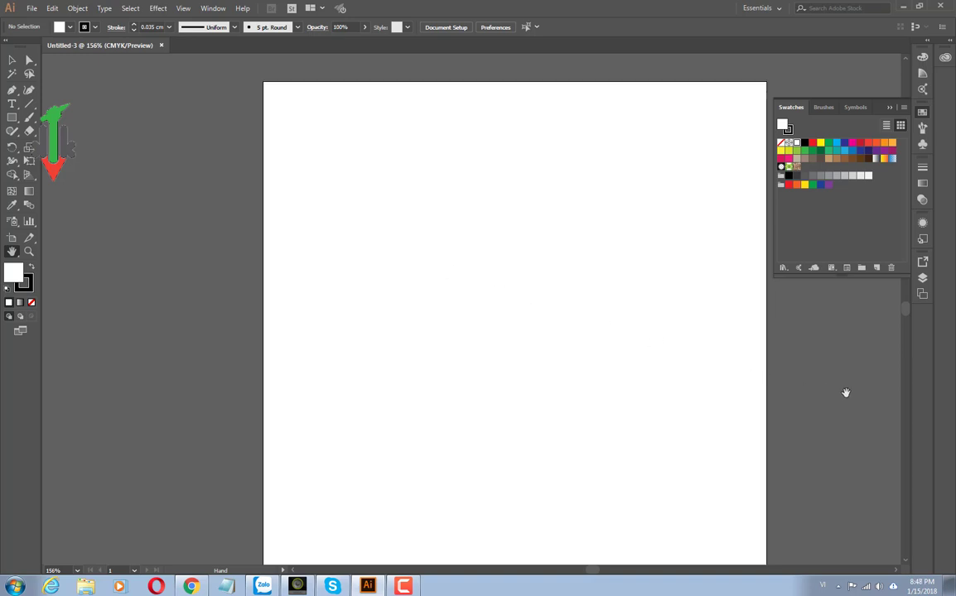
pyautogui.scroll(-1, 844, 392)
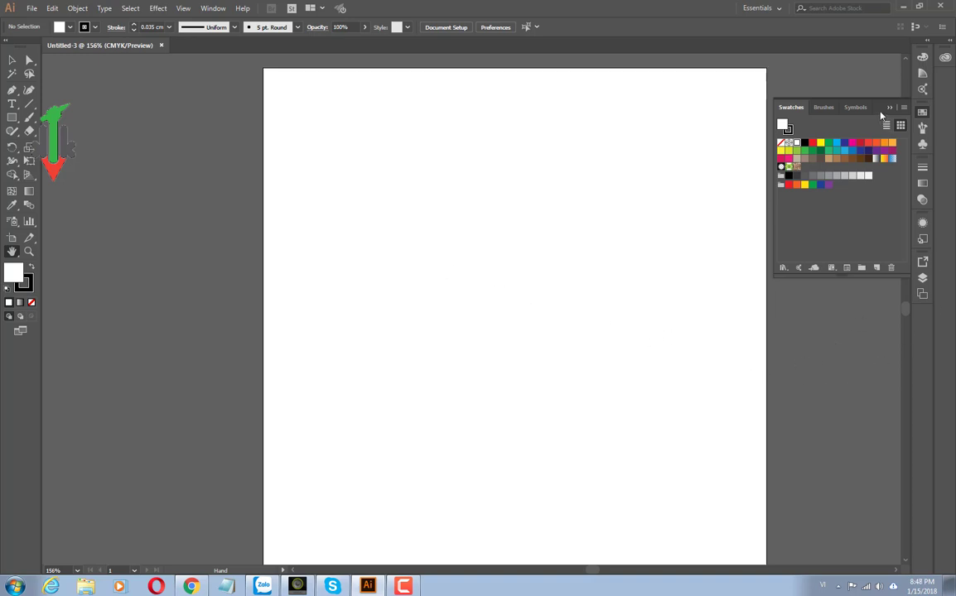
pyautogui.click(890, 109)
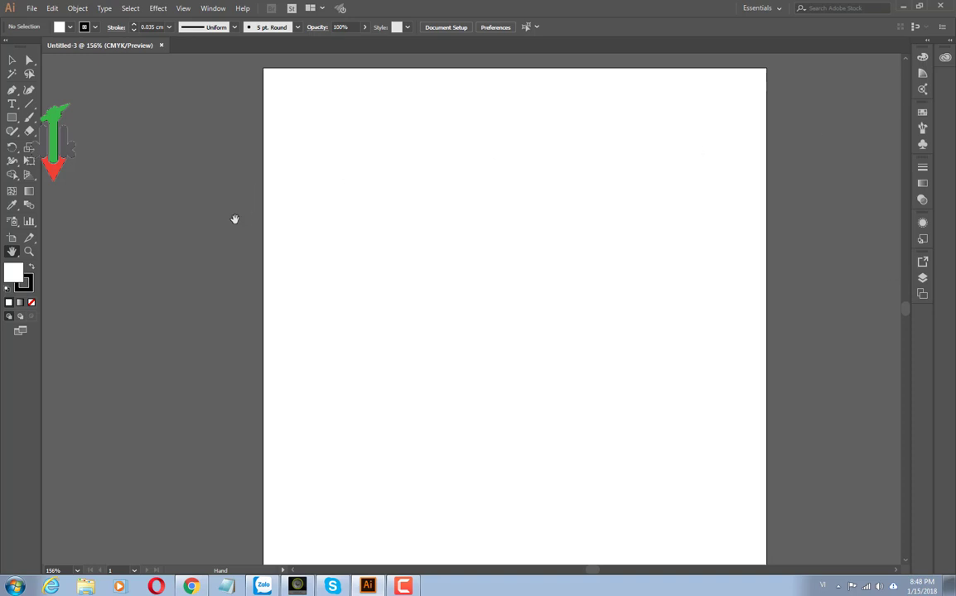
pyautogui.click(13, 239)
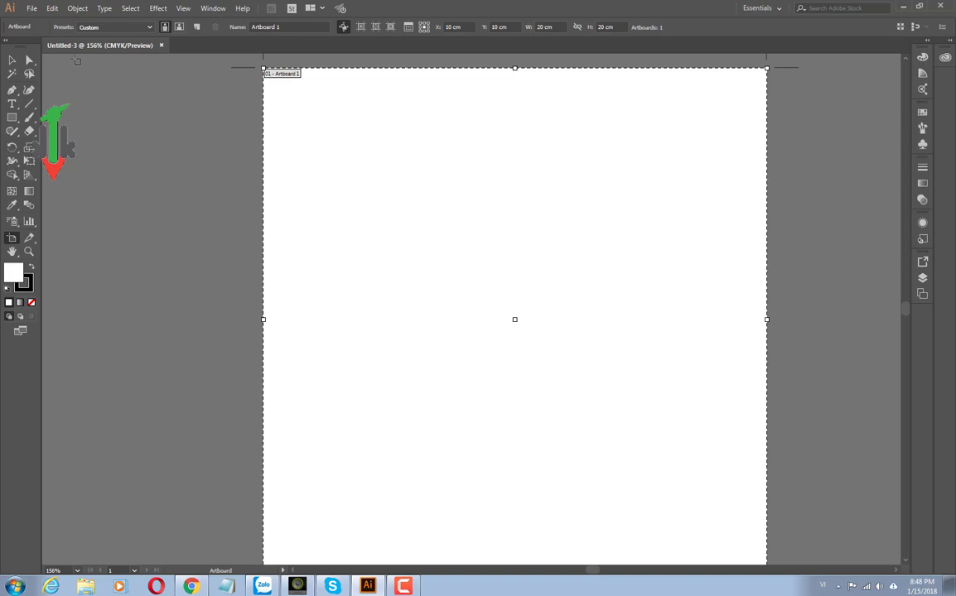
# Step: Create a new document from the recent 29 x 21 cm landscape preset
pyautogui.click(32, 8)
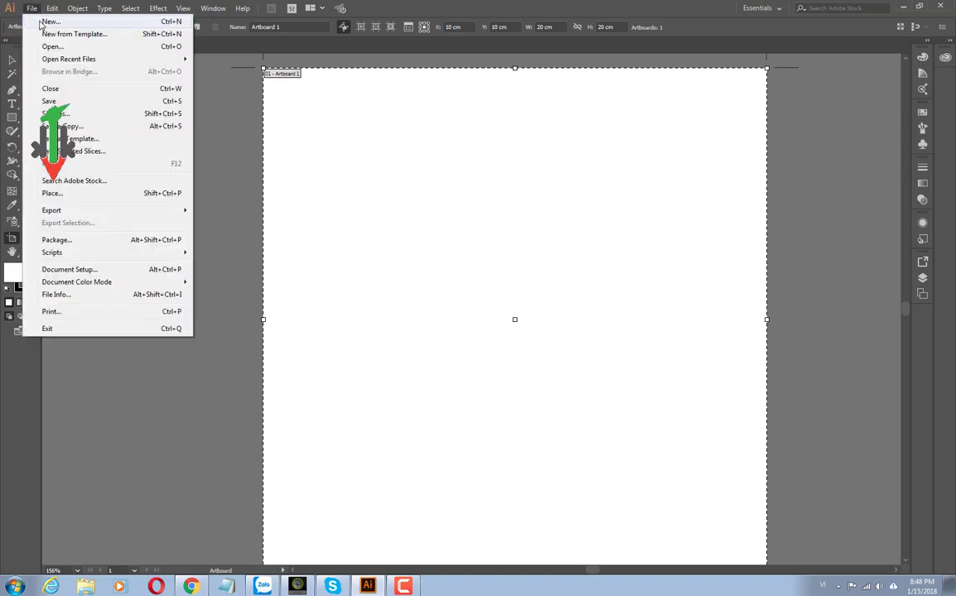
pyautogui.click(40, 22)
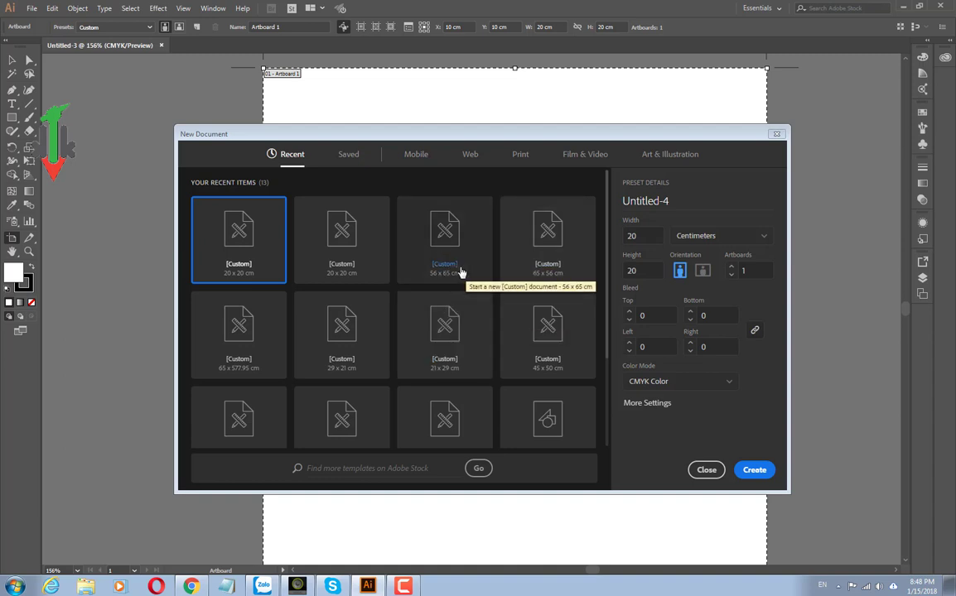
pyautogui.click(351, 339)
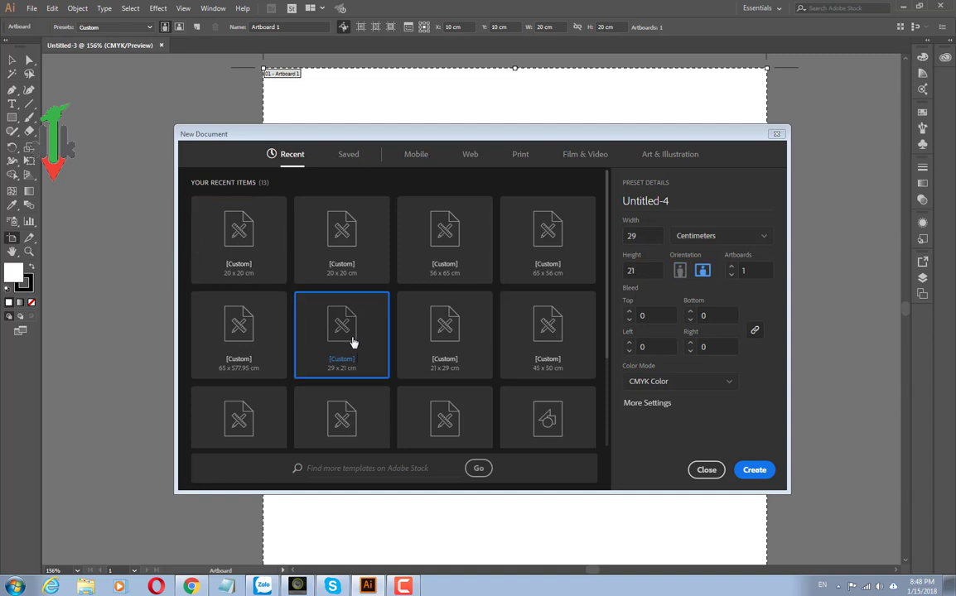
pyautogui.click(756, 471)
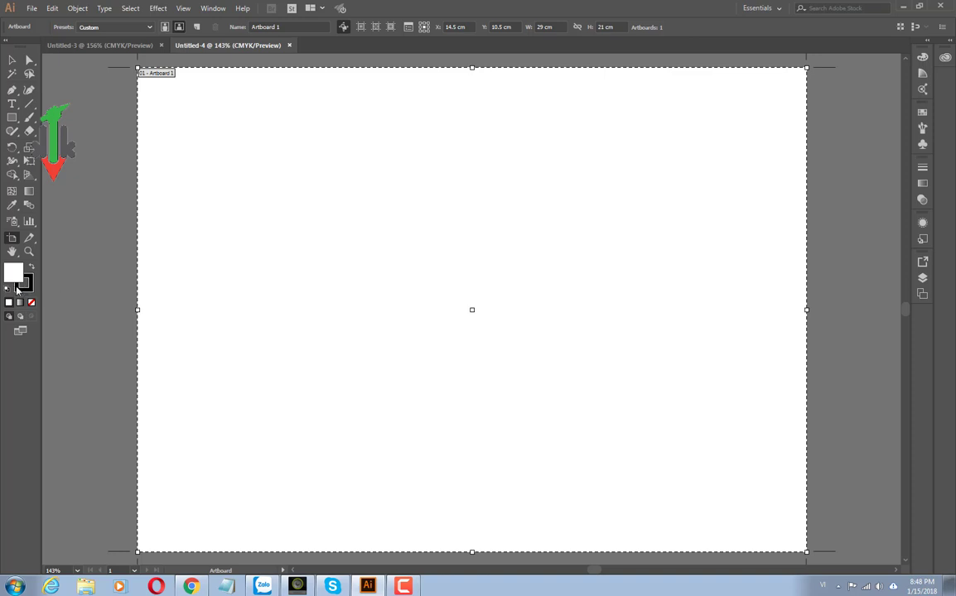
# Step: Set Artboard 1 to portrait orientation, 21 cm wide by 29 cm tall
pyautogui.click(12, 60)
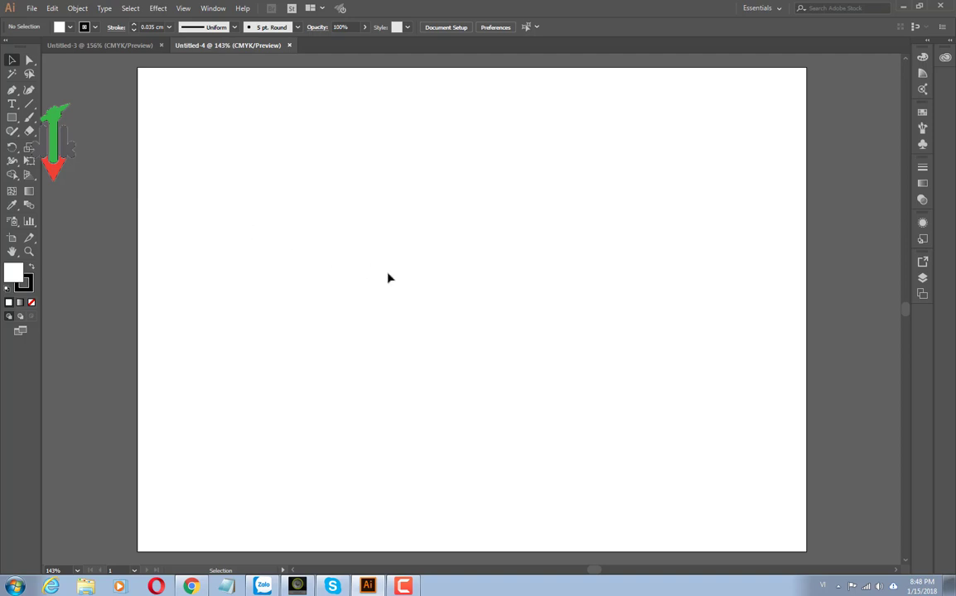
pyautogui.scroll(-1, 407, 284)
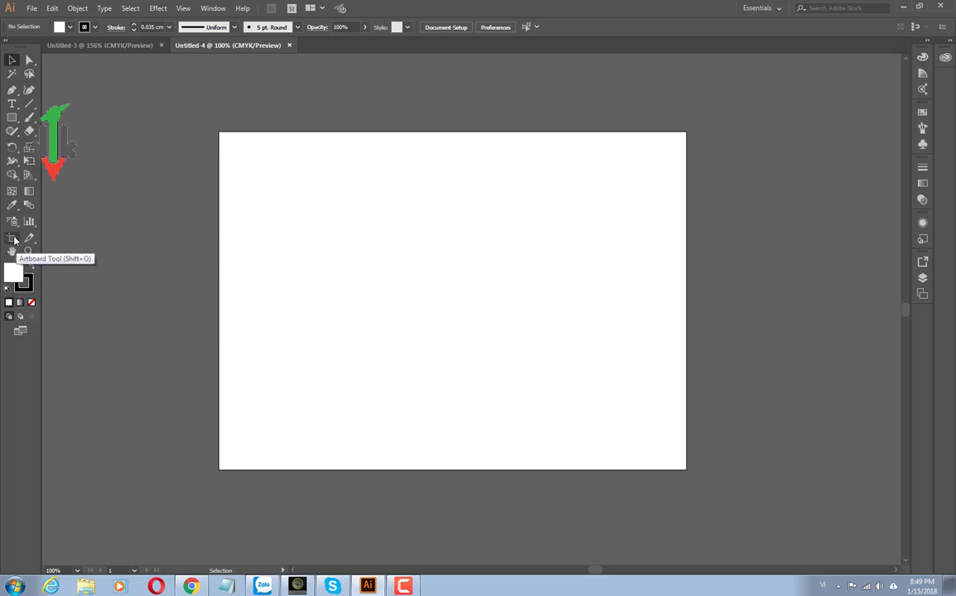
pyautogui.click(12, 238)
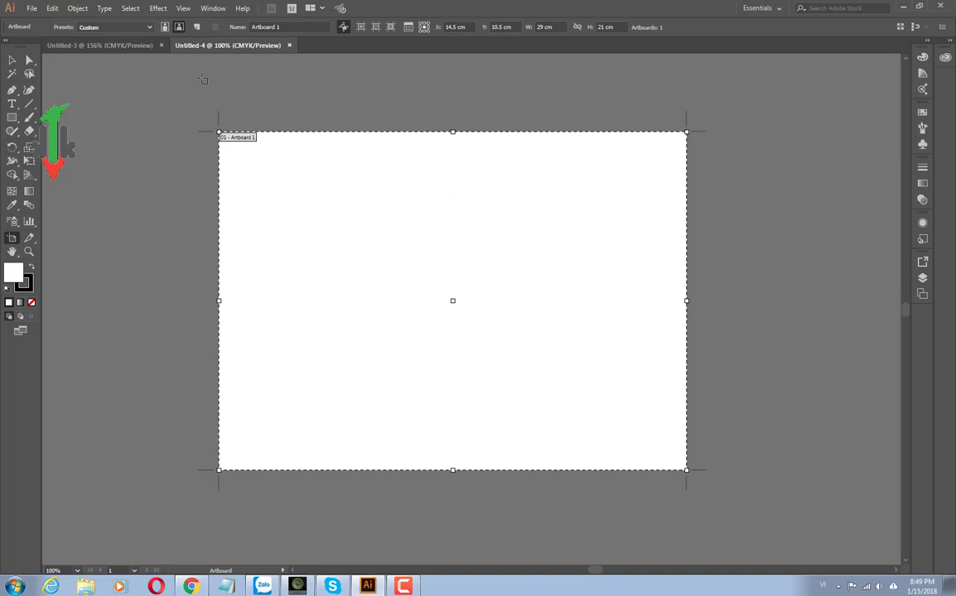
pyautogui.click(163, 27)
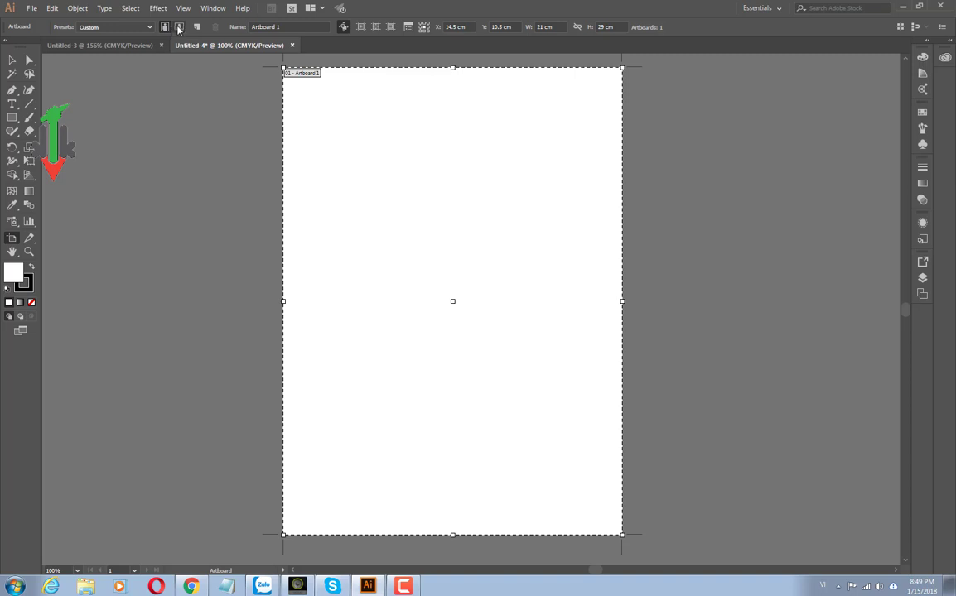
pyautogui.click(172, 29)
pyautogui.click(164, 27)
pyautogui.click(178, 28)
pyautogui.click(164, 27)
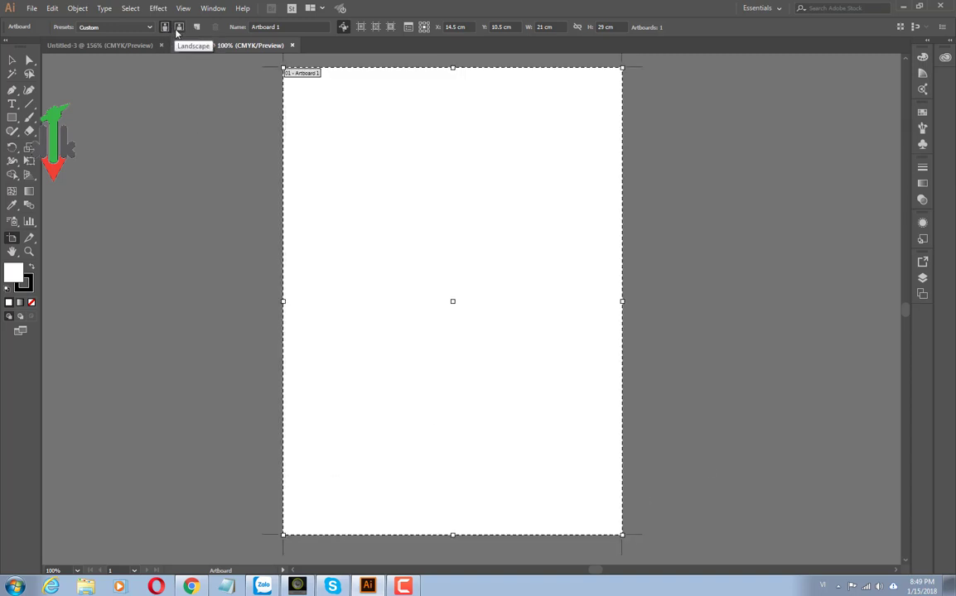
pyautogui.click(178, 27)
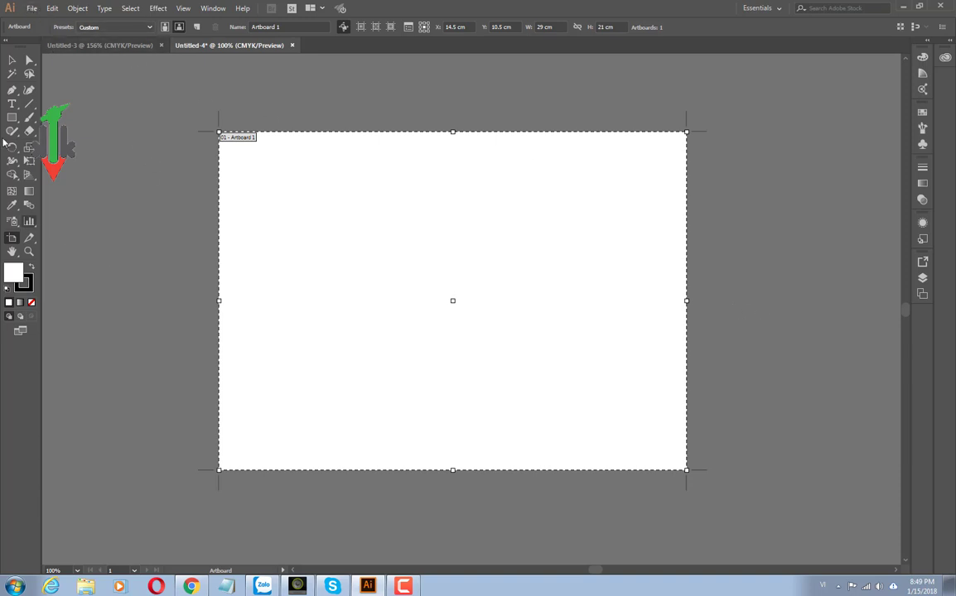
pyautogui.click(11, 59)
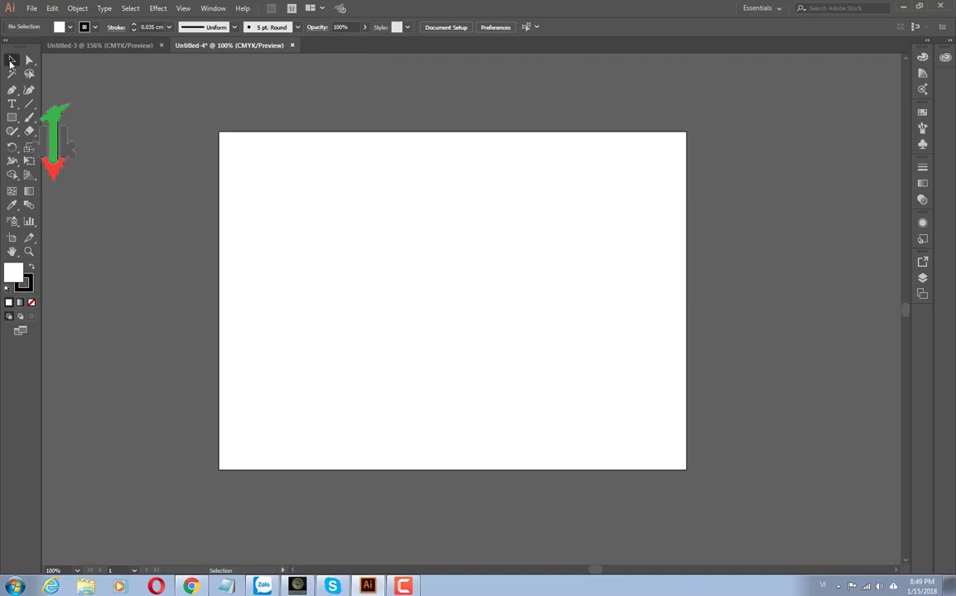
pyautogui.click(11, 238)
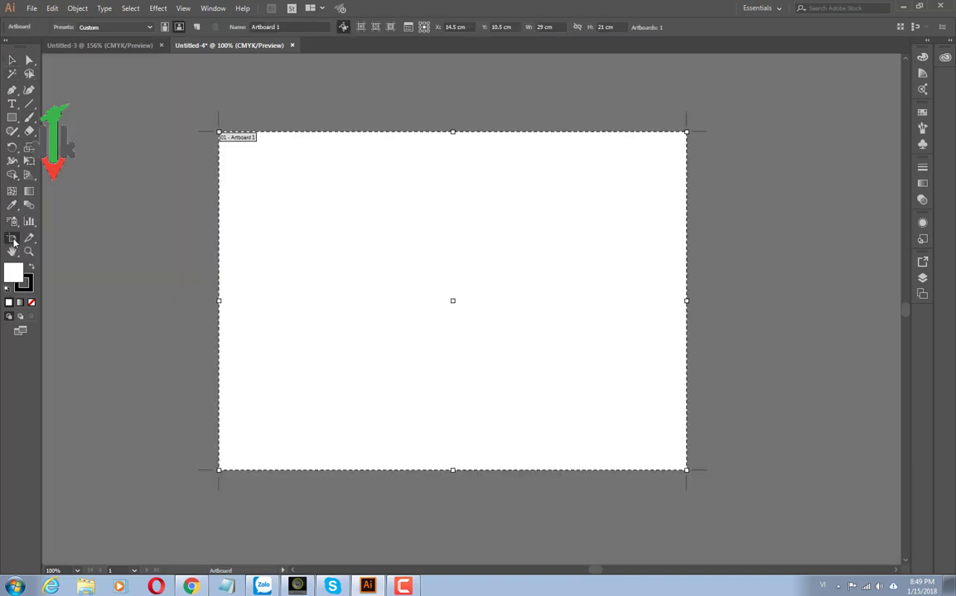
pyautogui.click(165, 28)
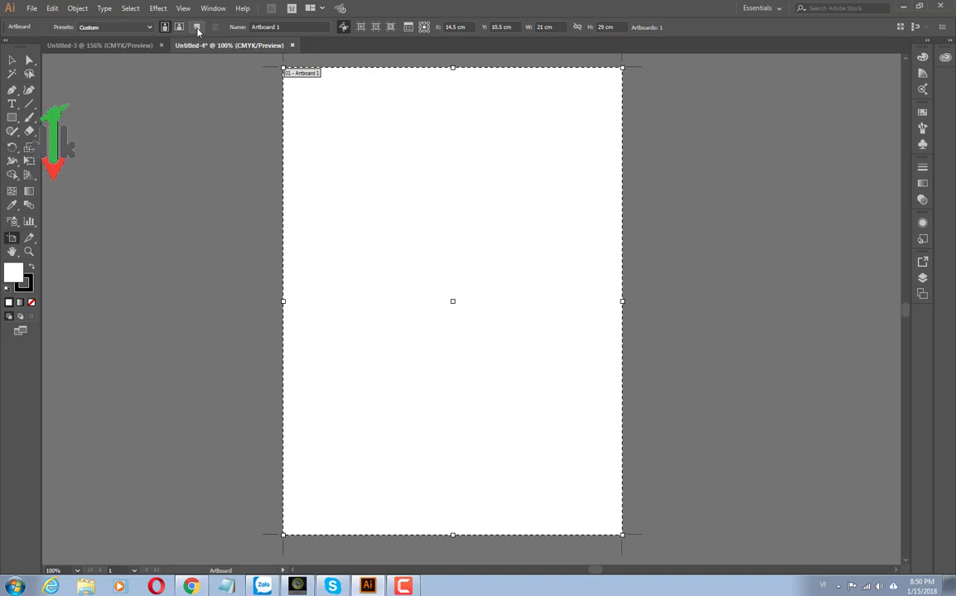
# Step: Add Artboards 2 and 3 to the right and left of Artboard 1
pyautogui.click(197, 30)
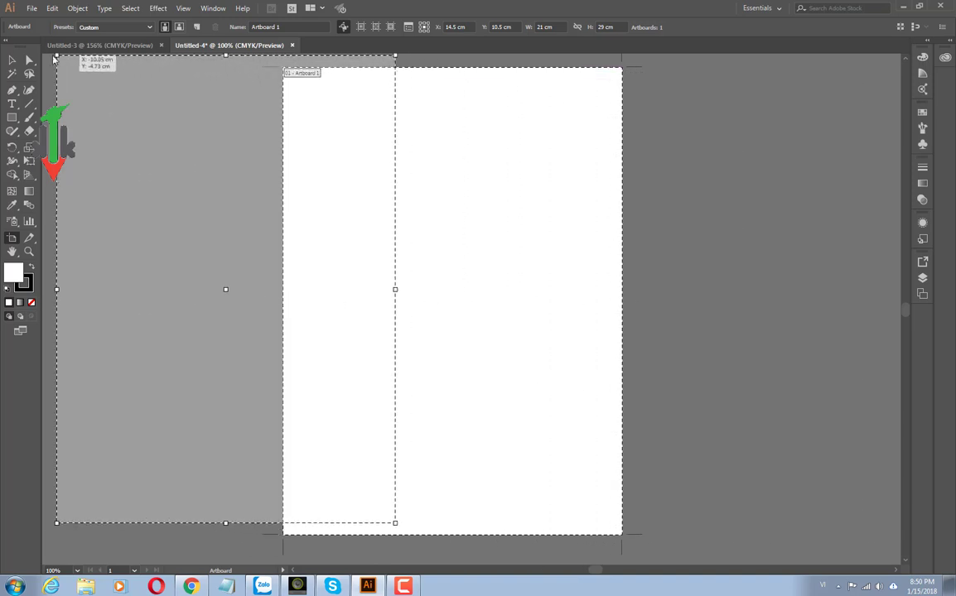
pyautogui.click(639, 72)
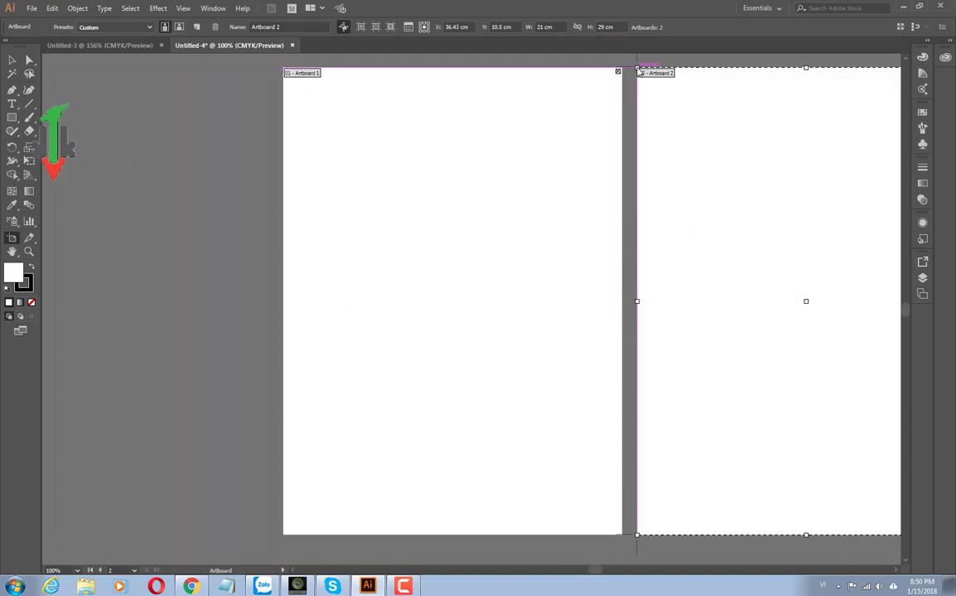
pyautogui.moveTo(396, 223); pyautogui.dragTo(659, 249)
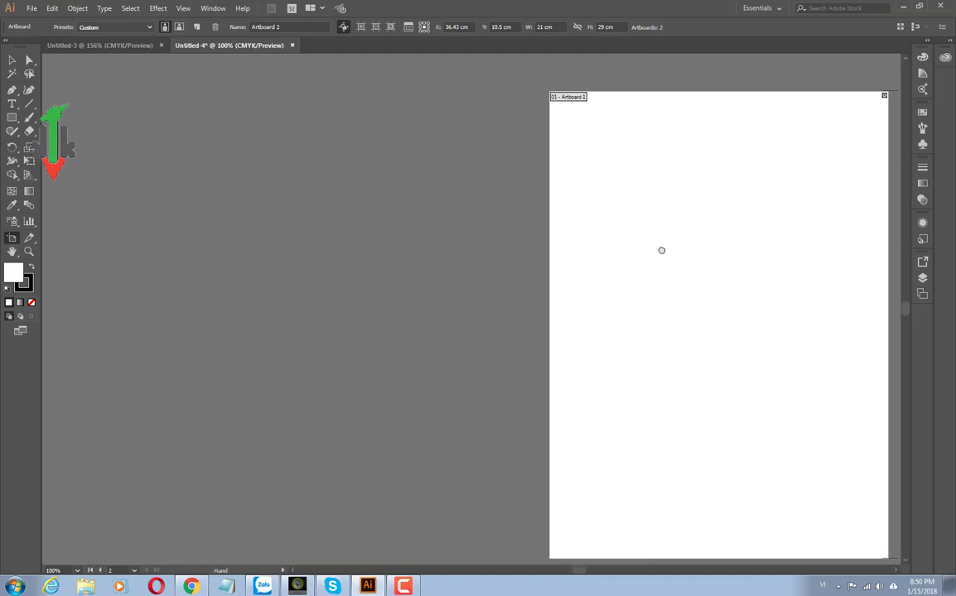
pyautogui.click(178, 28)
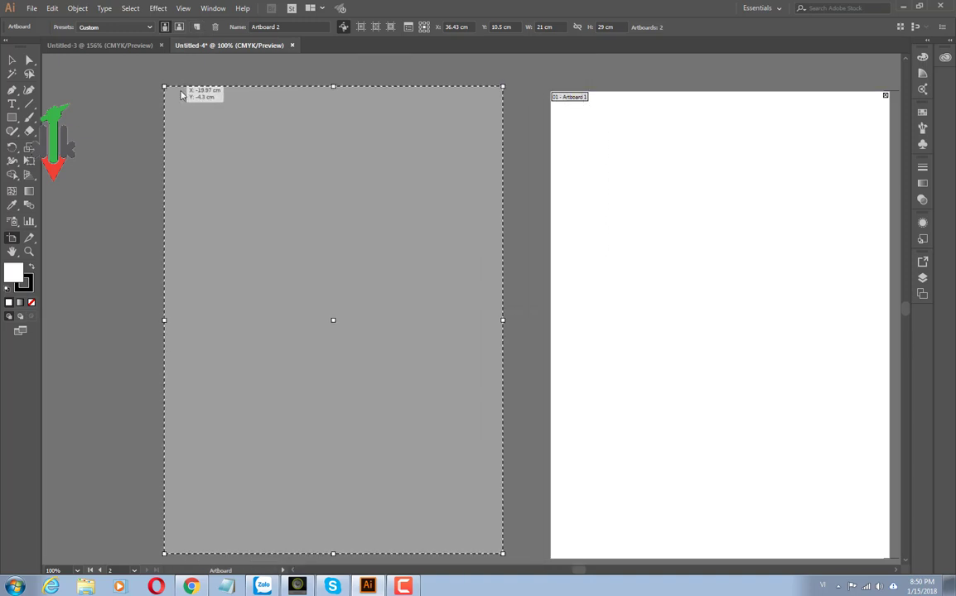
pyautogui.click(207, 103)
pyautogui.scroll(-3, 286, 199)
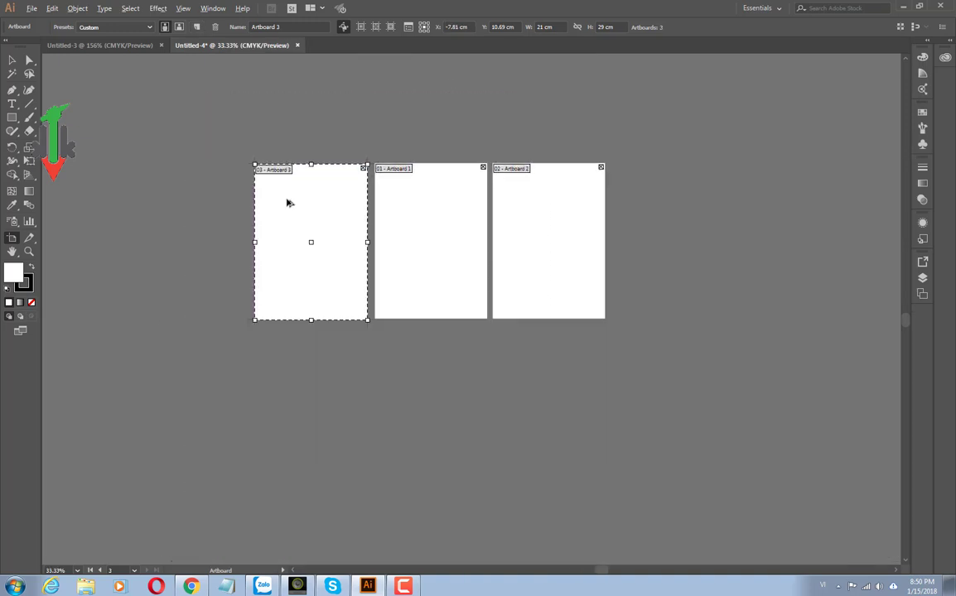
pyautogui.scroll(-1, 288, 202)
pyautogui.scroll(2, 287, 202)
pyautogui.moveTo(427, 344); pyautogui.dragTo(371, 247)
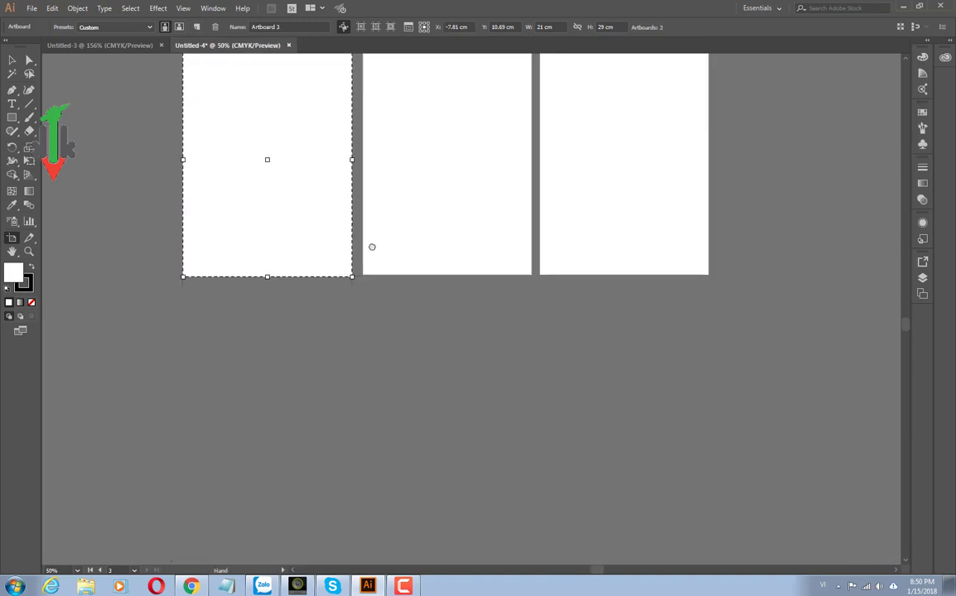
# Step: Add Artboards 4, 5 and 6 as a second row below the first
pyautogui.click(198, 30)
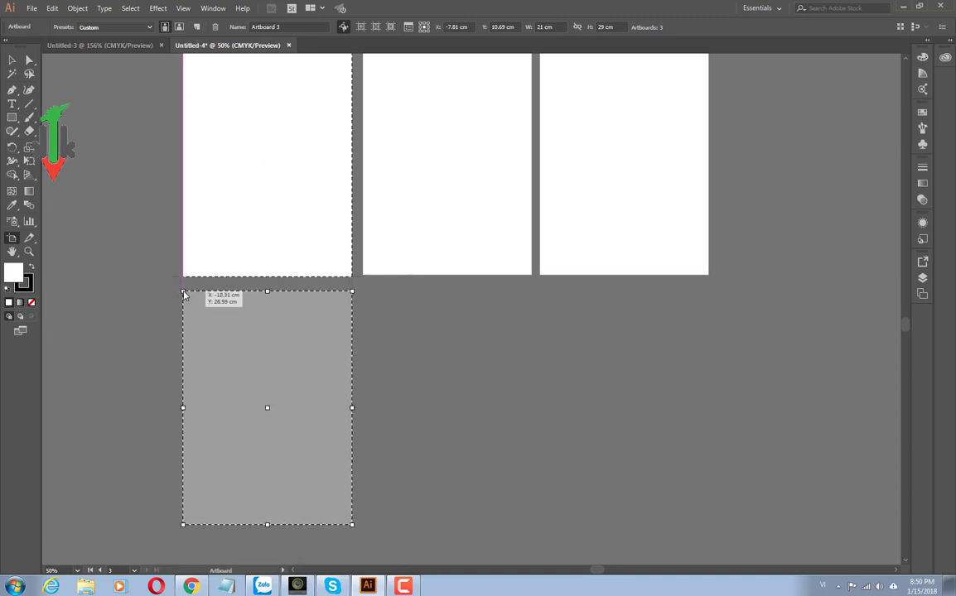
pyautogui.click(184, 294)
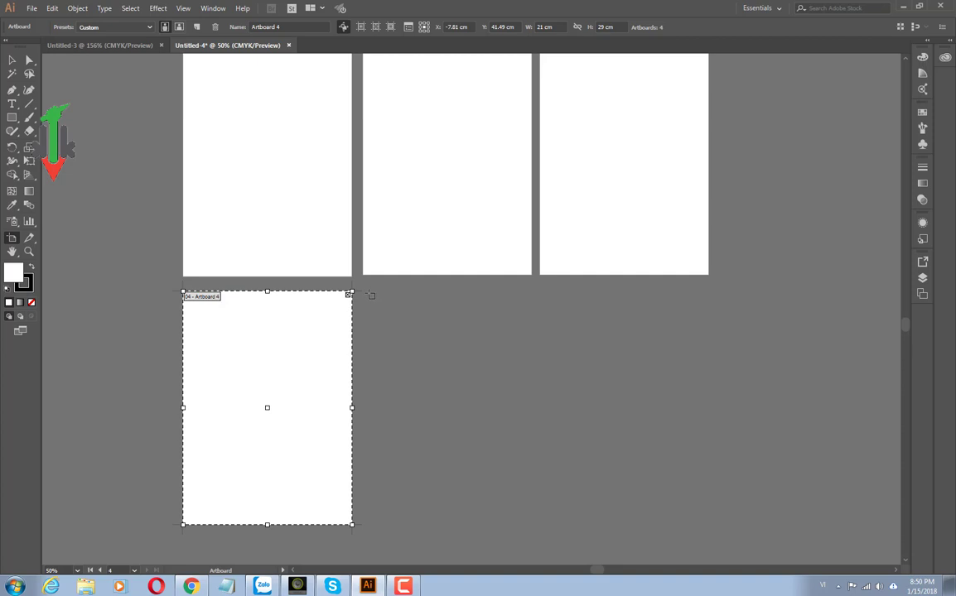
pyautogui.click(179, 27)
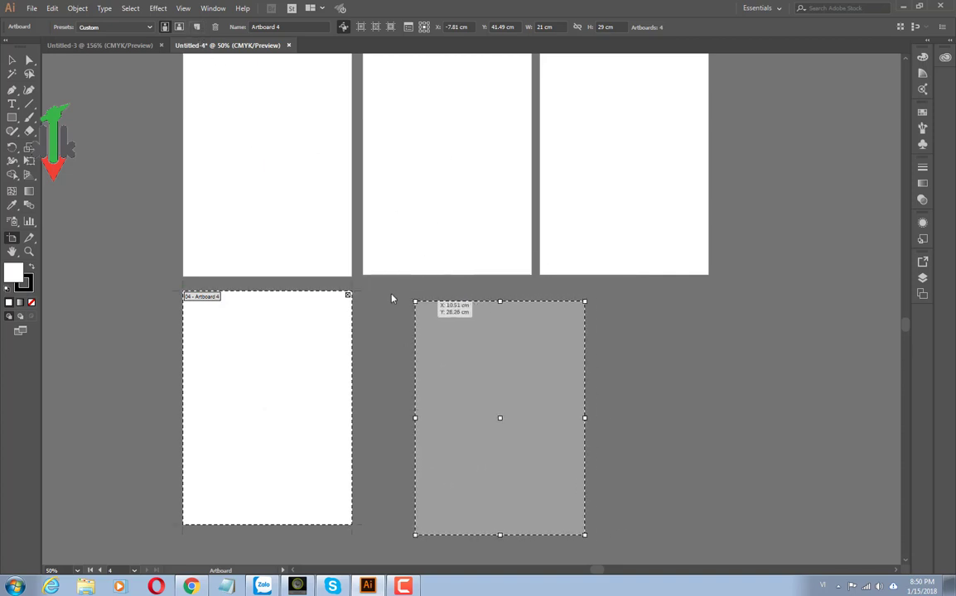
pyautogui.click(367, 291)
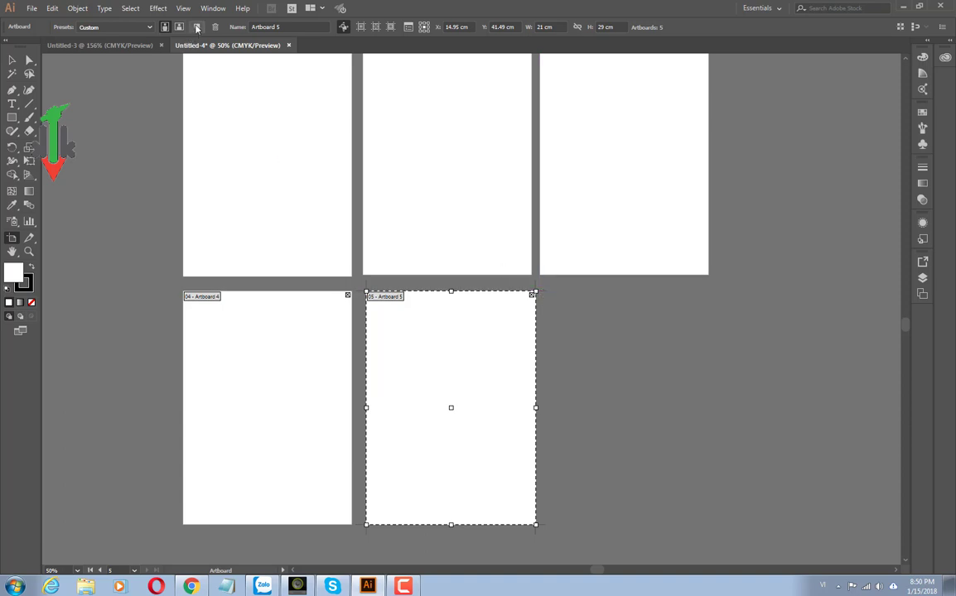
pyautogui.moveTo(371, 300); pyautogui.dragTo(543, 295)
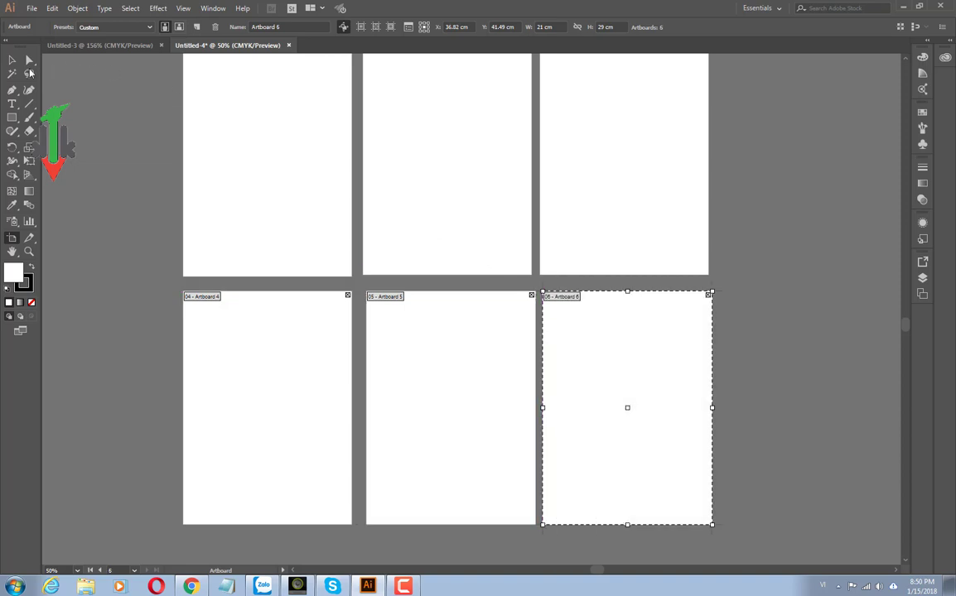
pyautogui.click(11, 61)
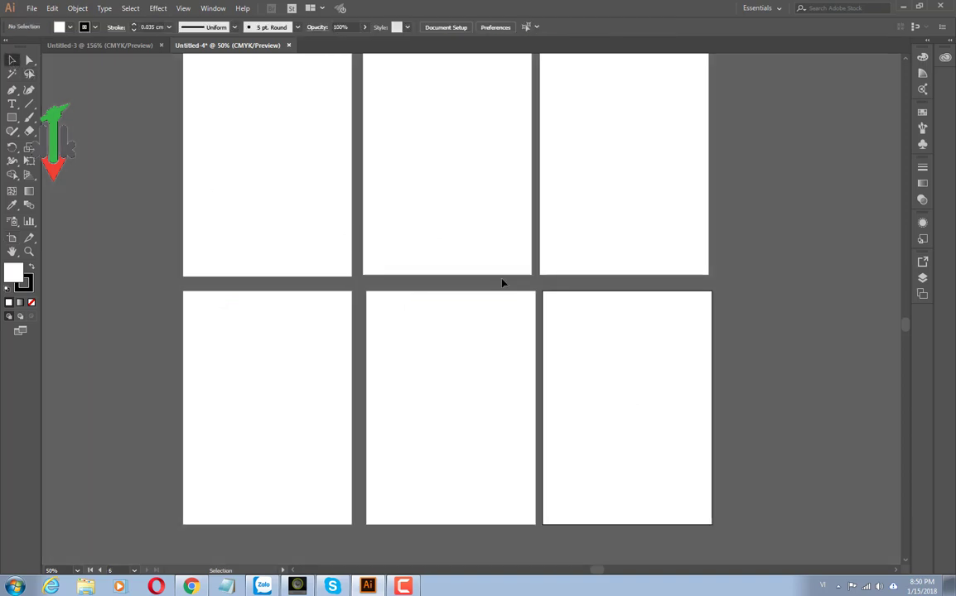
# Step: Delete the extra artboards until a single 21 by 29 cm portrait artboard remains
pyautogui.scroll(1, 691, 329)
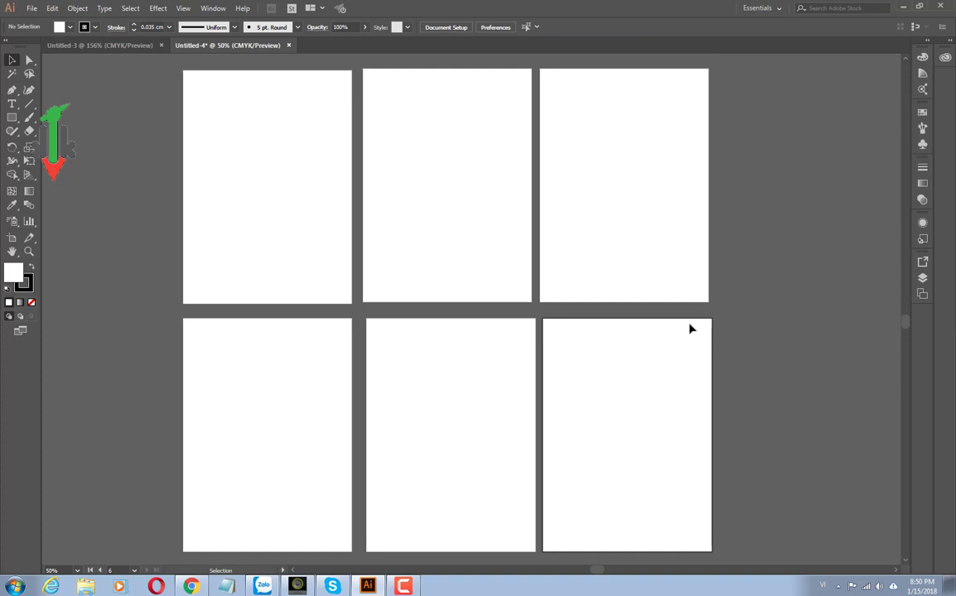
pyautogui.click(483, 248)
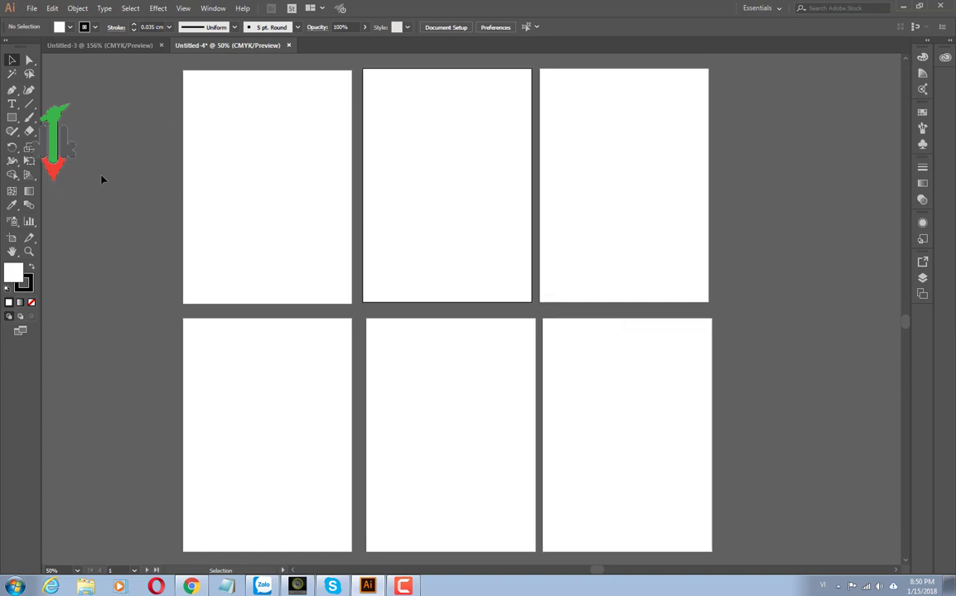
pyautogui.hotkey('shift', 'o')
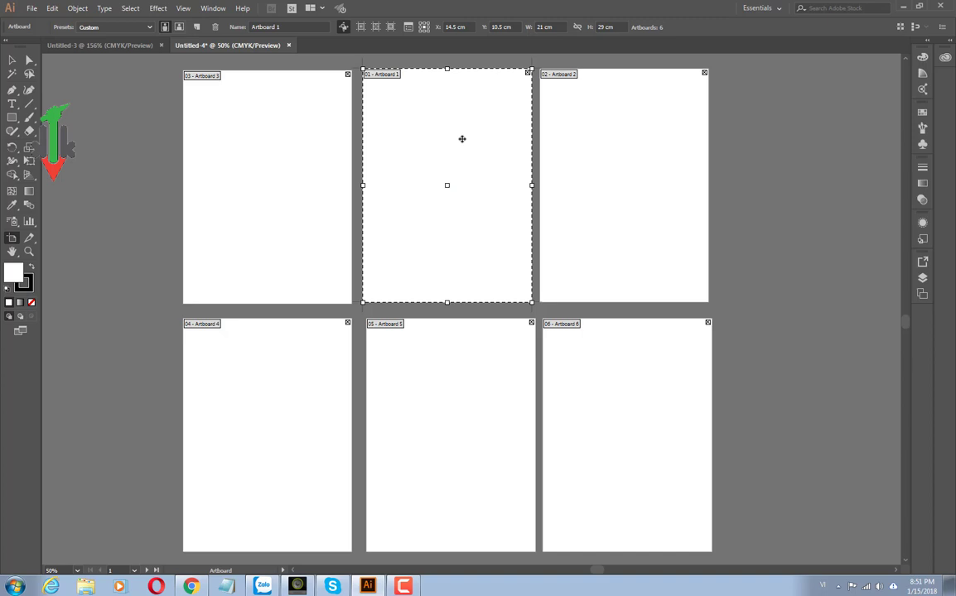
pyautogui.press('Delete')
pyautogui.click(604, 186)
pyautogui.press('Delete')
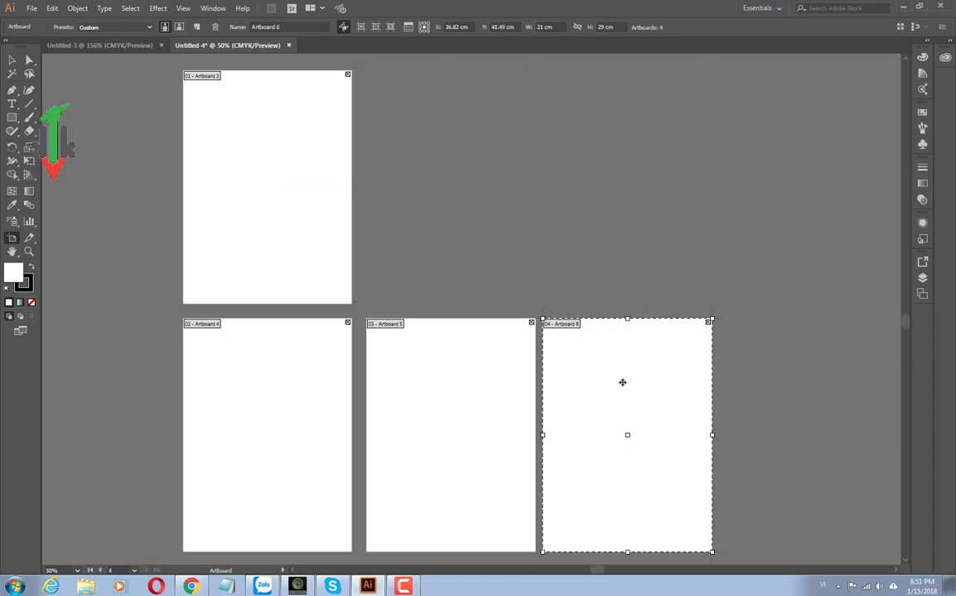
pyautogui.press('Delete')
pyautogui.press('Delete')
pyautogui.press('Delete')
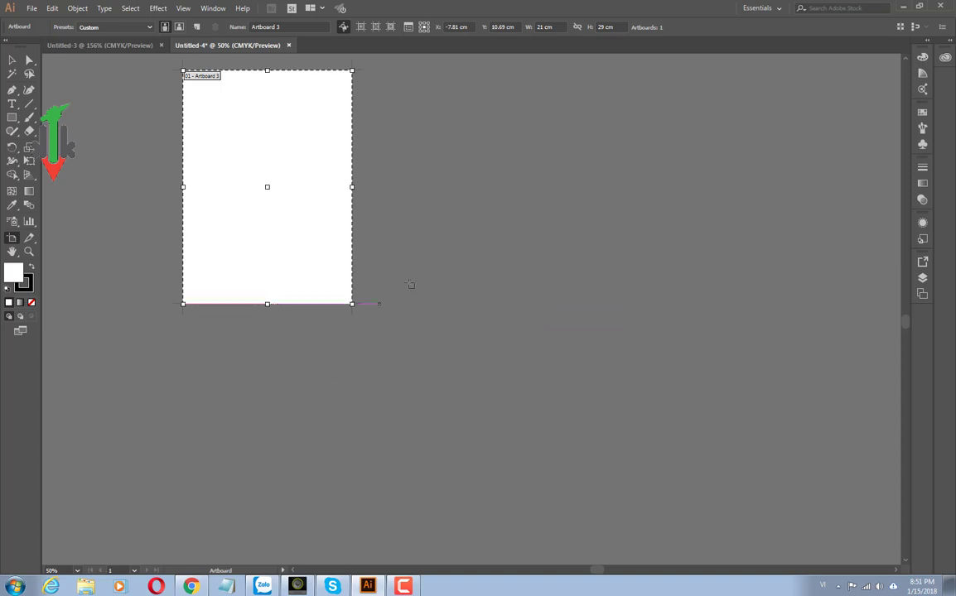
pyautogui.press('Escape')
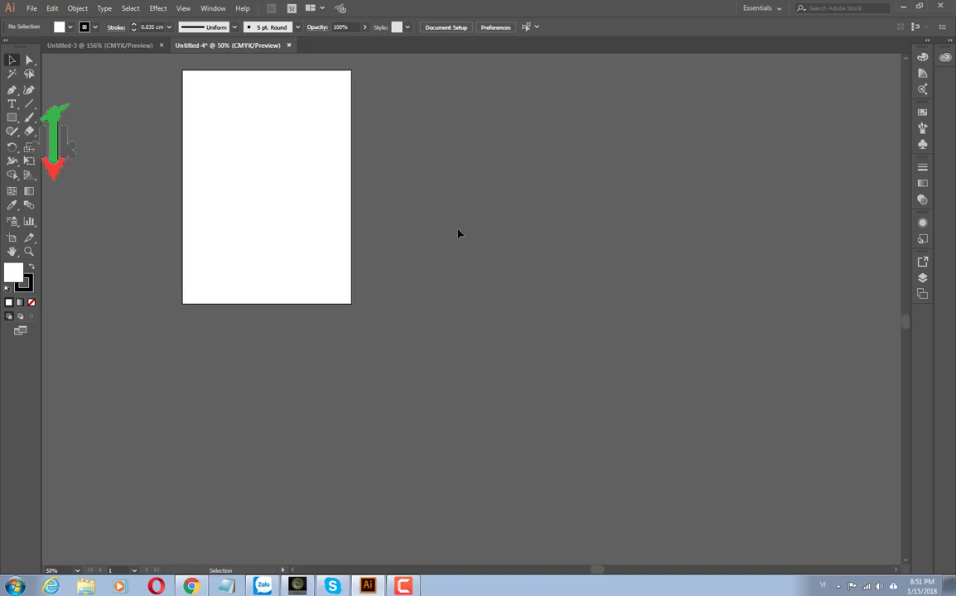
# Step: Open the Artboards panel from the right-hand dock
pyautogui.click(923, 280)
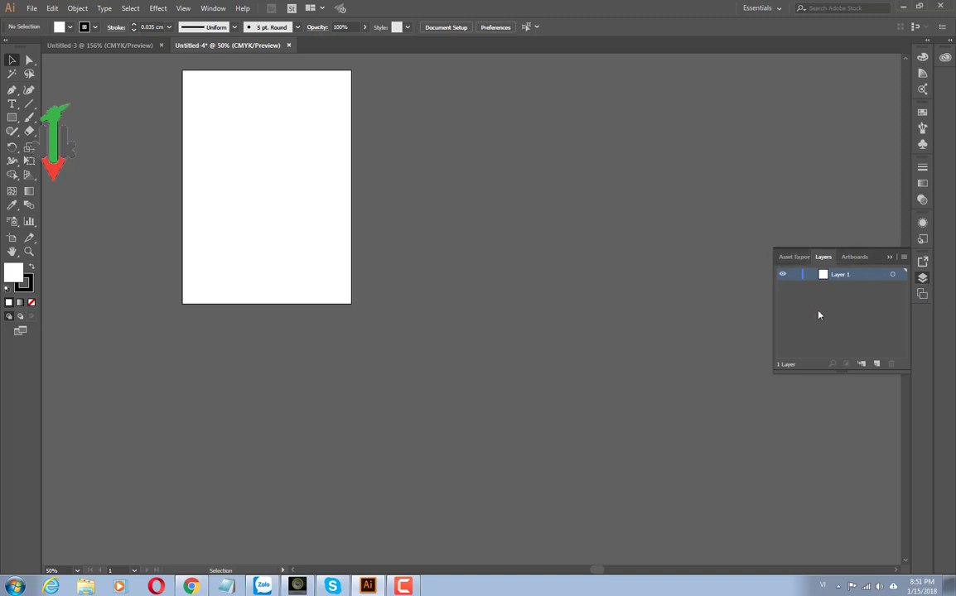
pyautogui.click(793, 257)
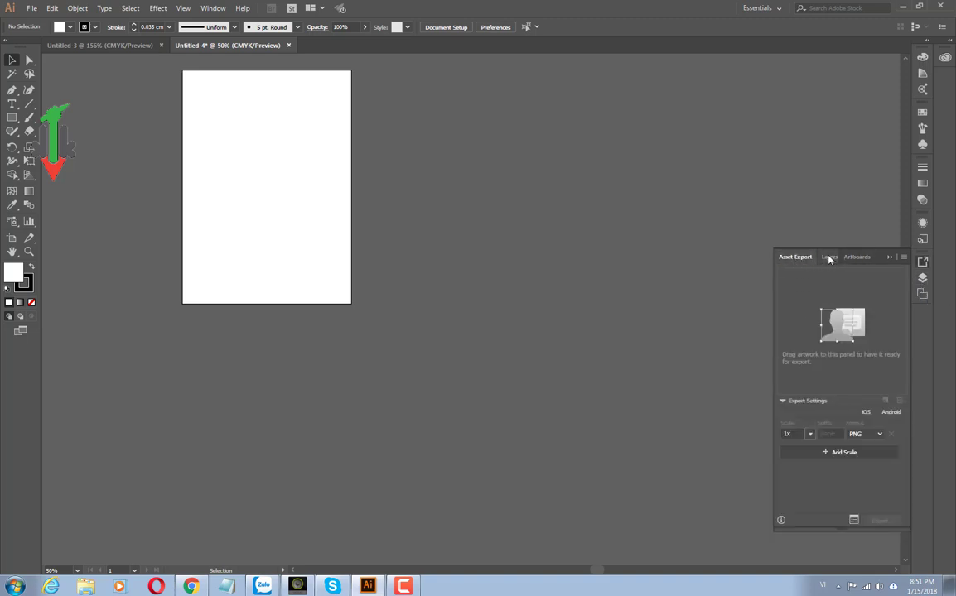
pyautogui.click(828, 257)
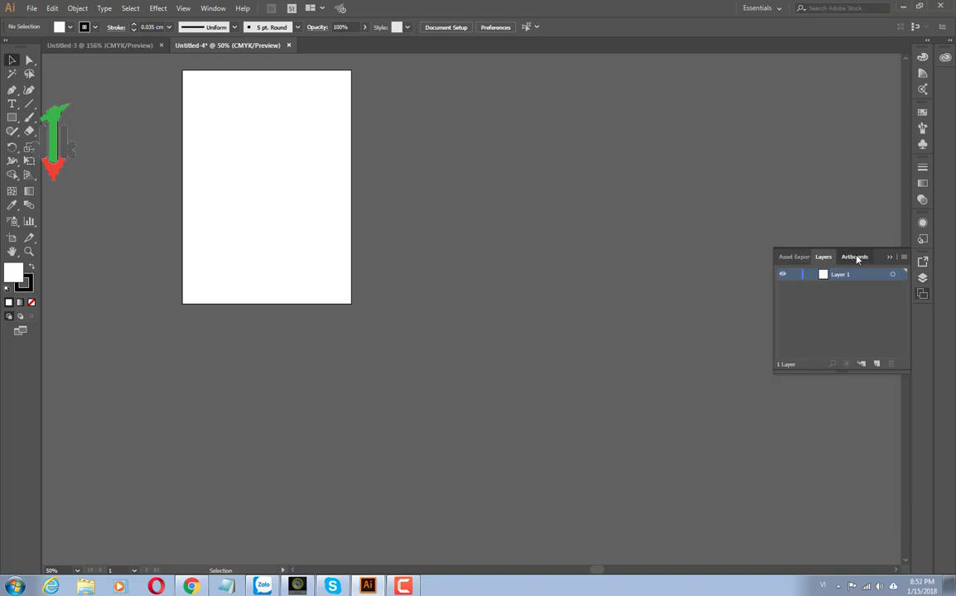
pyautogui.click(857, 258)
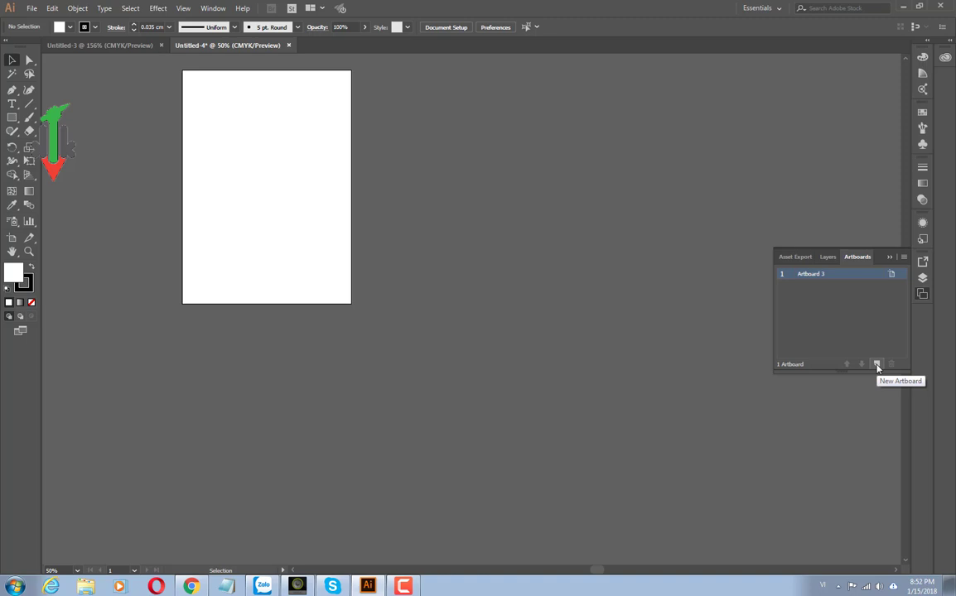
# Step: Try adding new artboards from the Artboards panel three times
pyautogui.click(876, 364)
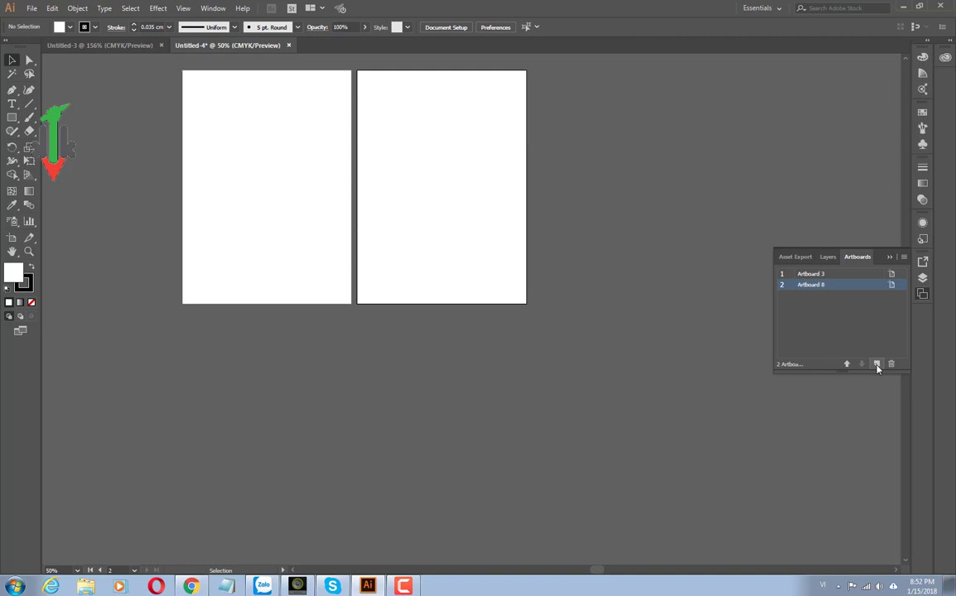
pyautogui.click(876, 364)
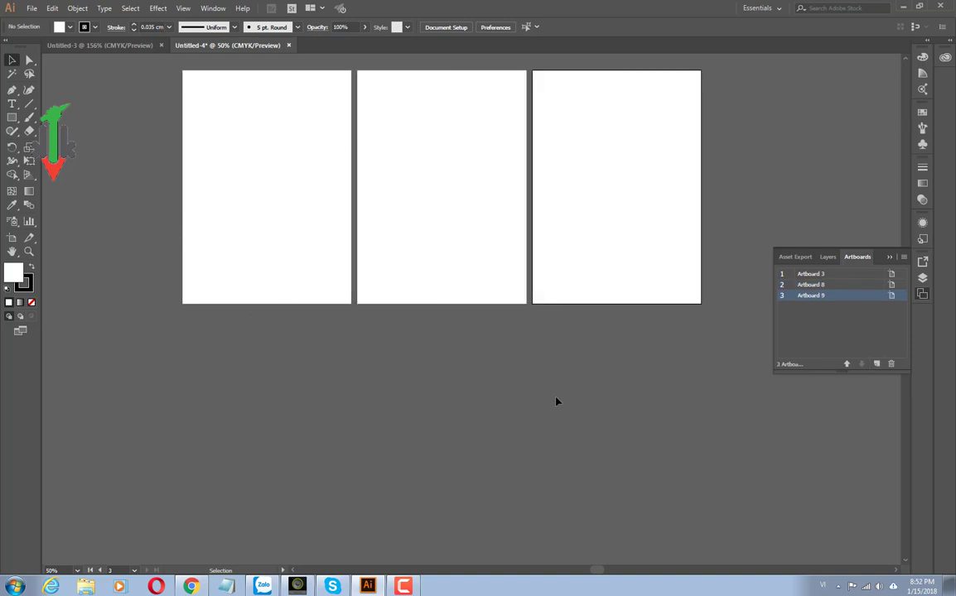
pyautogui.click(877, 365)
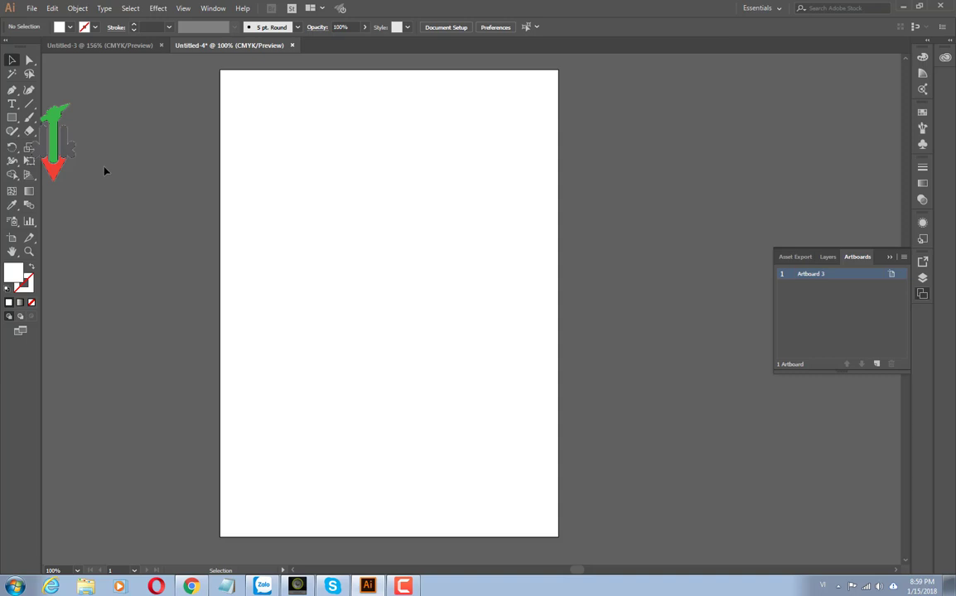
# Step: Place the pink rose PNG image onto the artboard
pyautogui.click(32, 8)
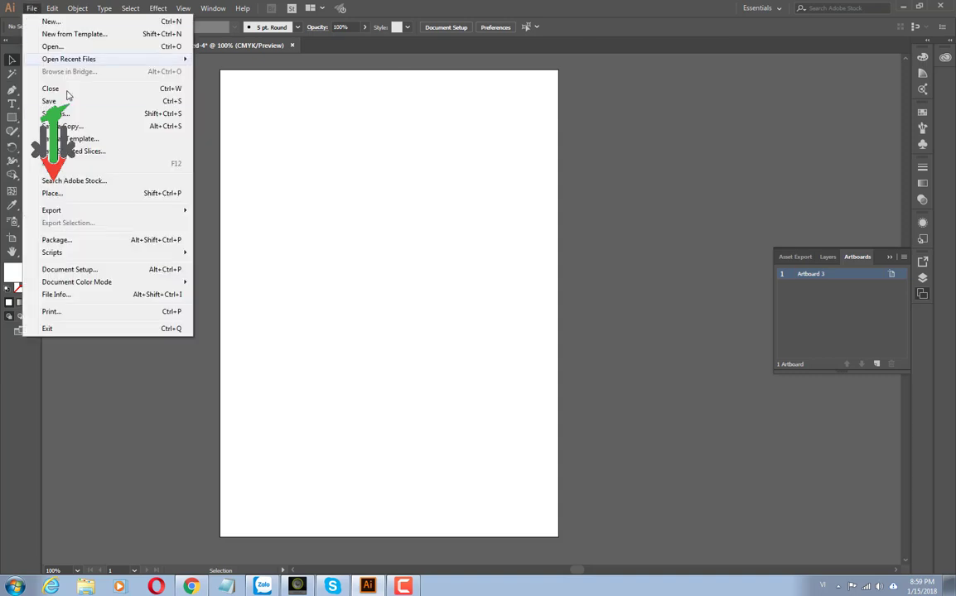
pyautogui.click(52, 193)
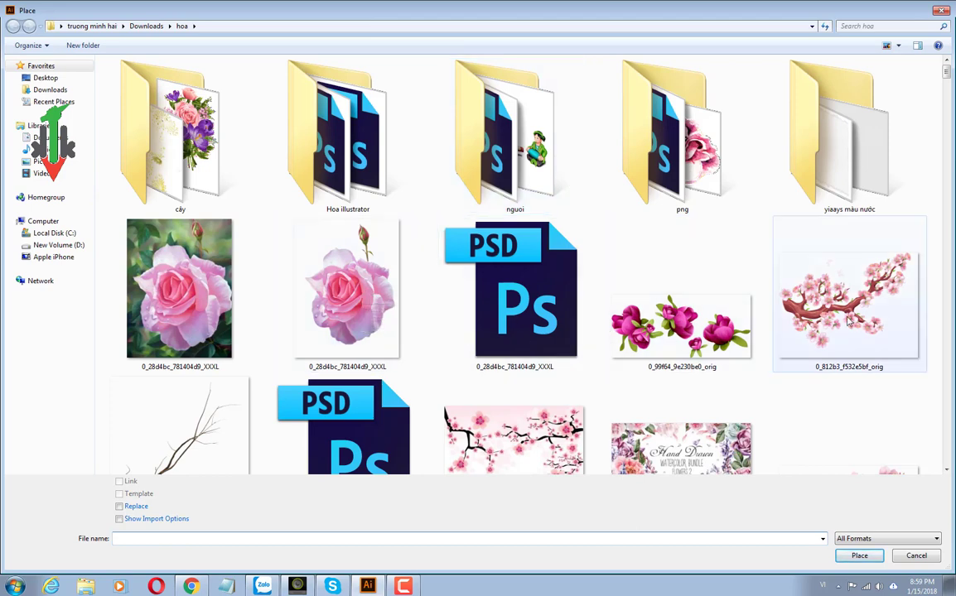
pyautogui.moveTo(347, 294)
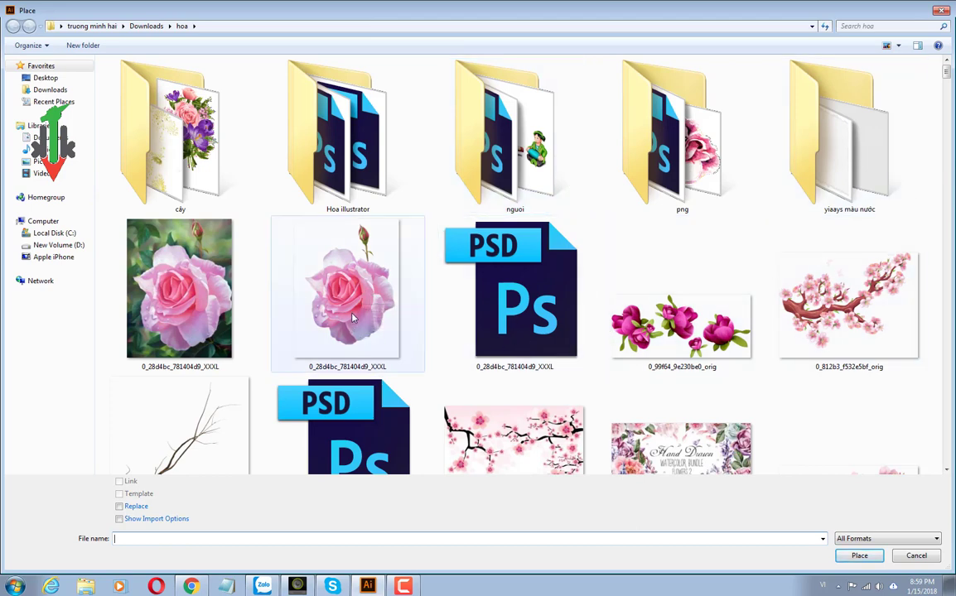
pyautogui.click(356, 309)
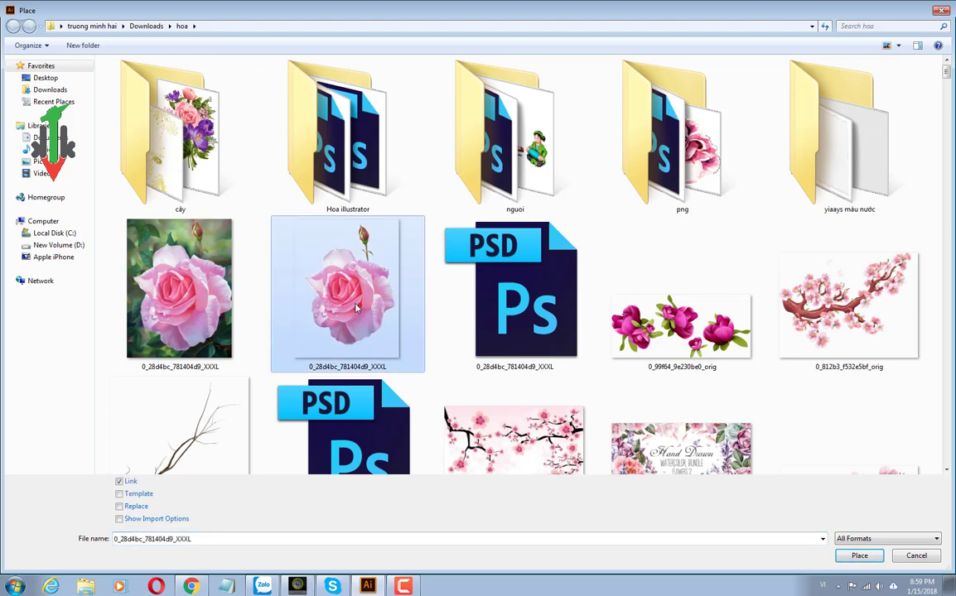
pyautogui.click(858, 556)
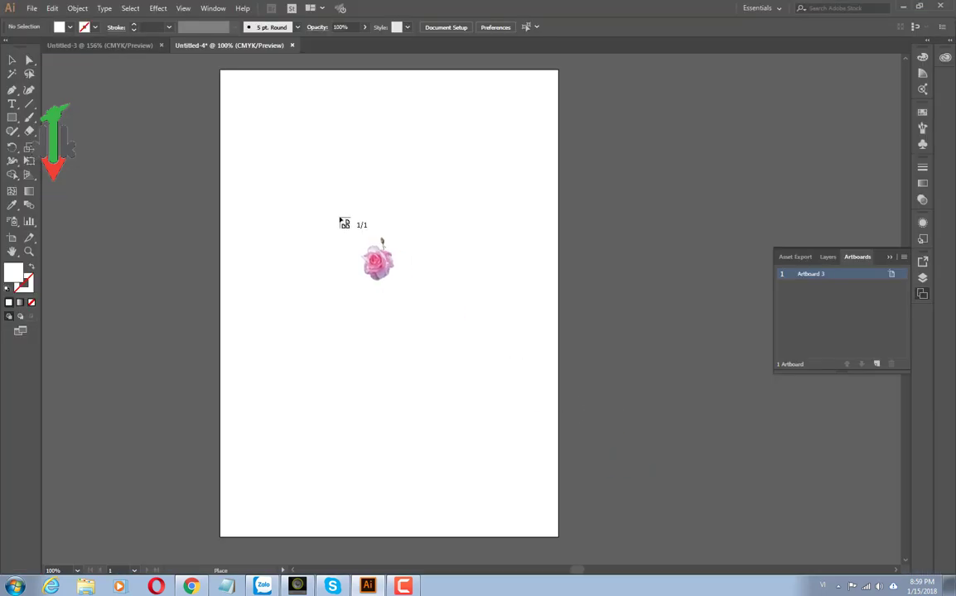
pyautogui.click(259, 126)
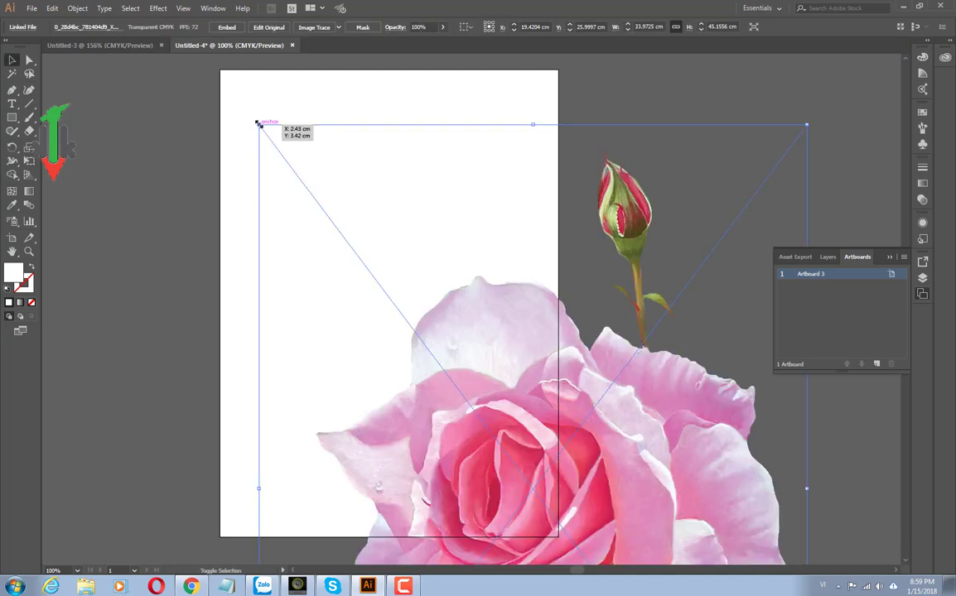
# Step: Scale the rose to about 14.39 by 19.12 cm in the artboard's upper middle
pyautogui.moveTo(259, 124); pyautogui.dragTo(456, 388)
pyautogui.moveTo(559, 471); pyautogui.dragTo(360, 204)
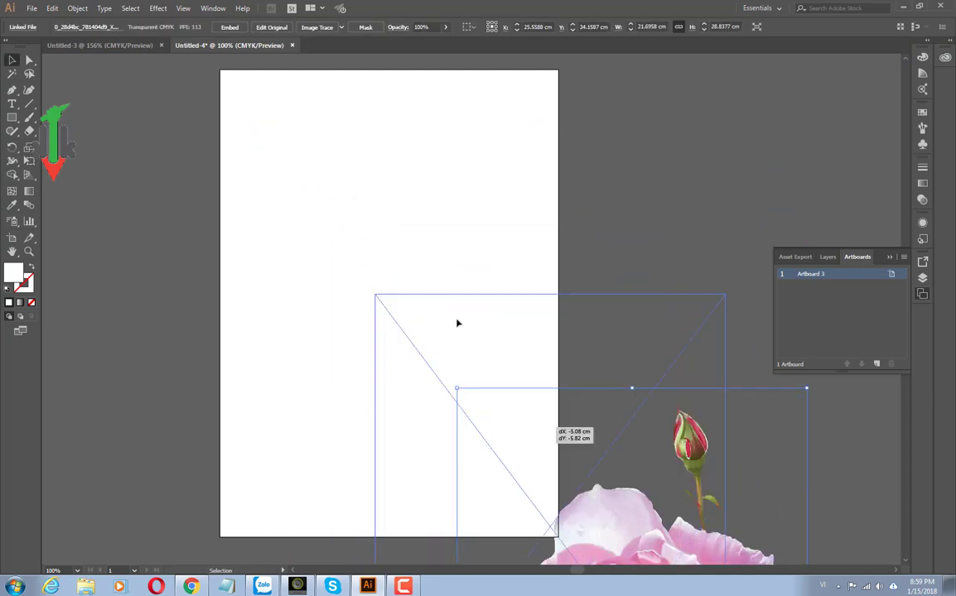
pyautogui.moveTo(608, 122); pyautogui.dragTo(495, 278)
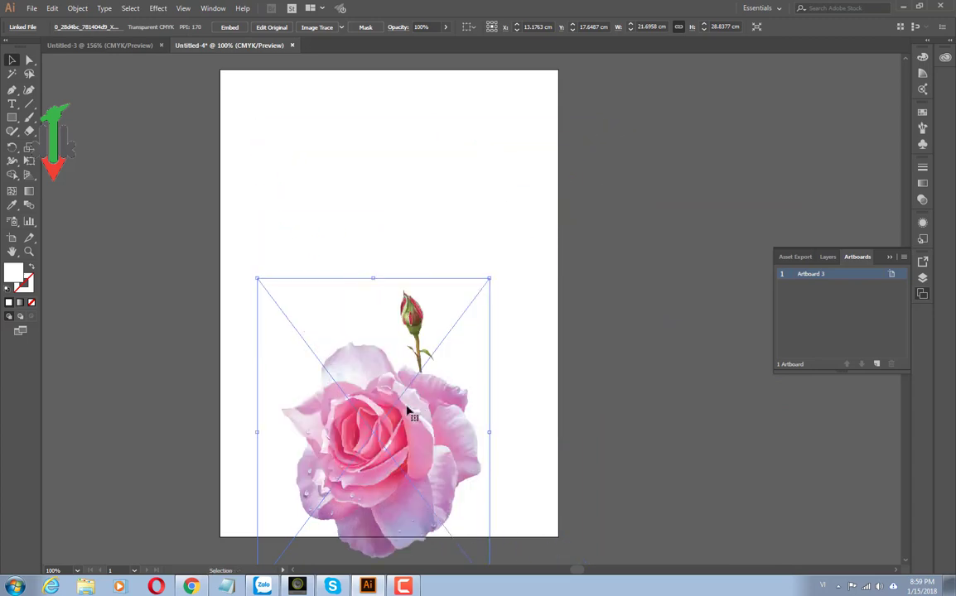
pyautogui.moveTo(405, 410); pyautogui.dragTo(384, 271)
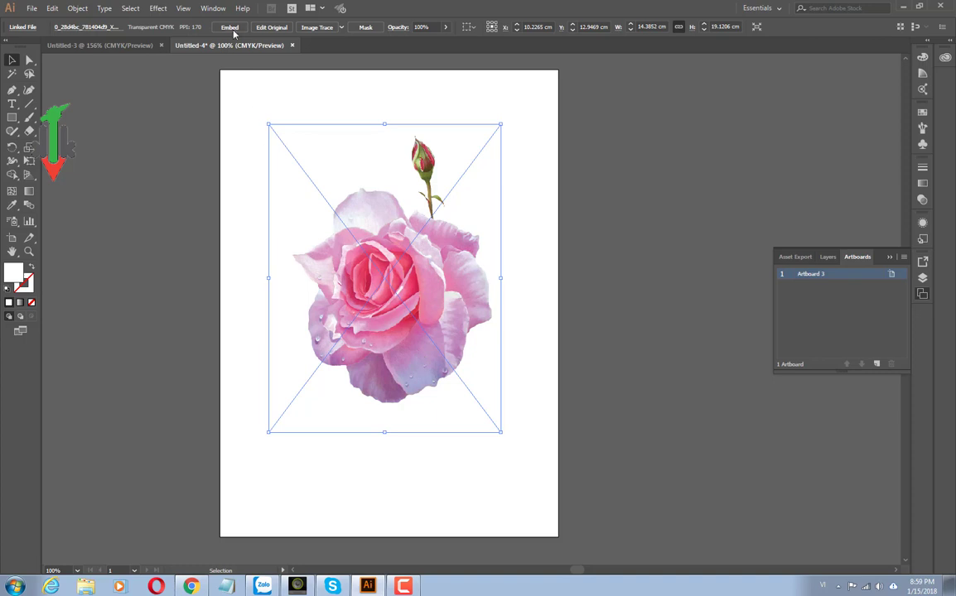
# Step: Select the rose and nudge it slightly lower on the artboard
pyautogui.click(531, 330)
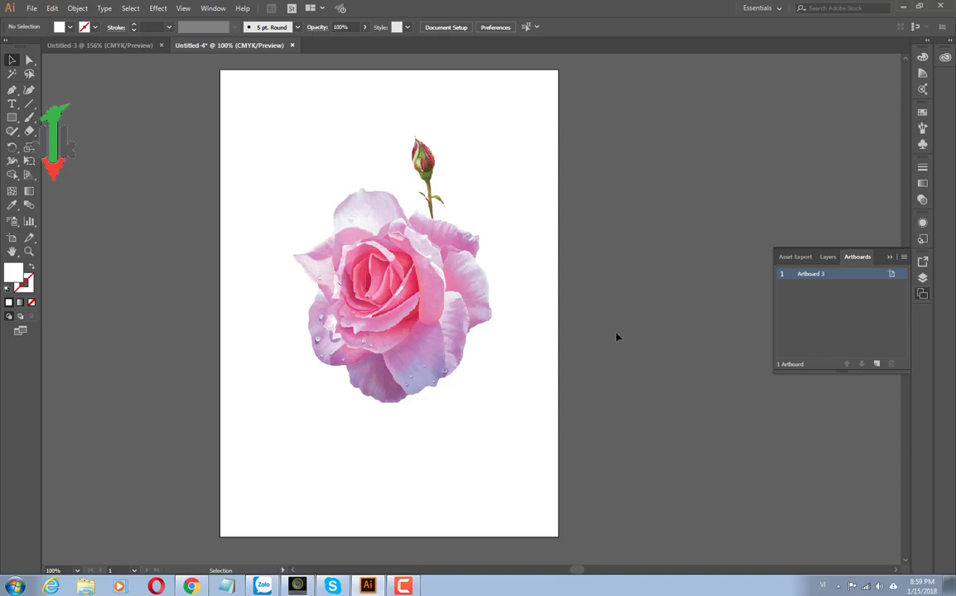
pyautogui.click(400, 299)
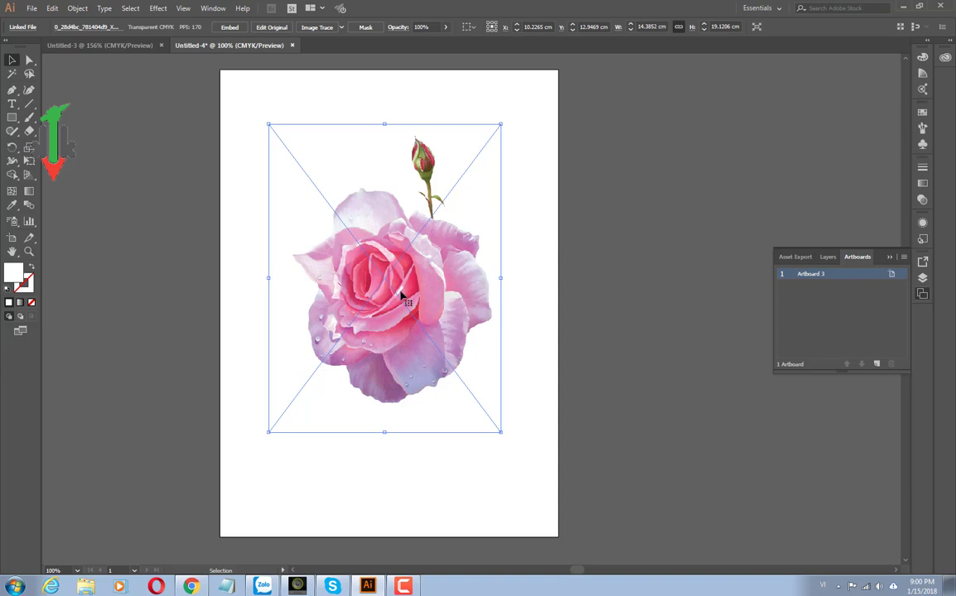
pyautogui.moveTo(401, 295); pyautogui.dragTo(404, 322)
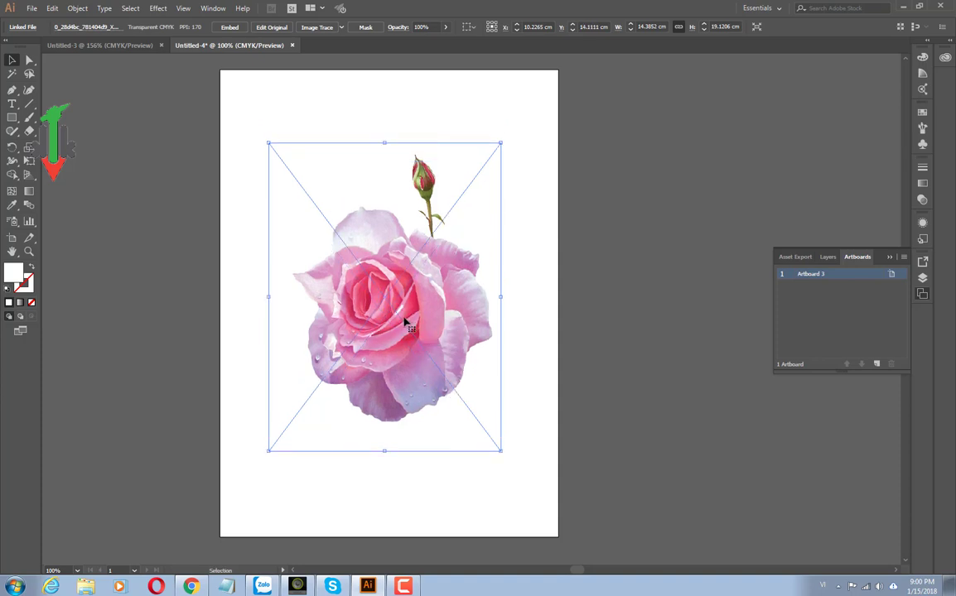
# Step: Embed the rose, then unembed it, saving over the existing Photoshop file
pyautogui.click(230, 28)
pyautogui.click(229, 27)
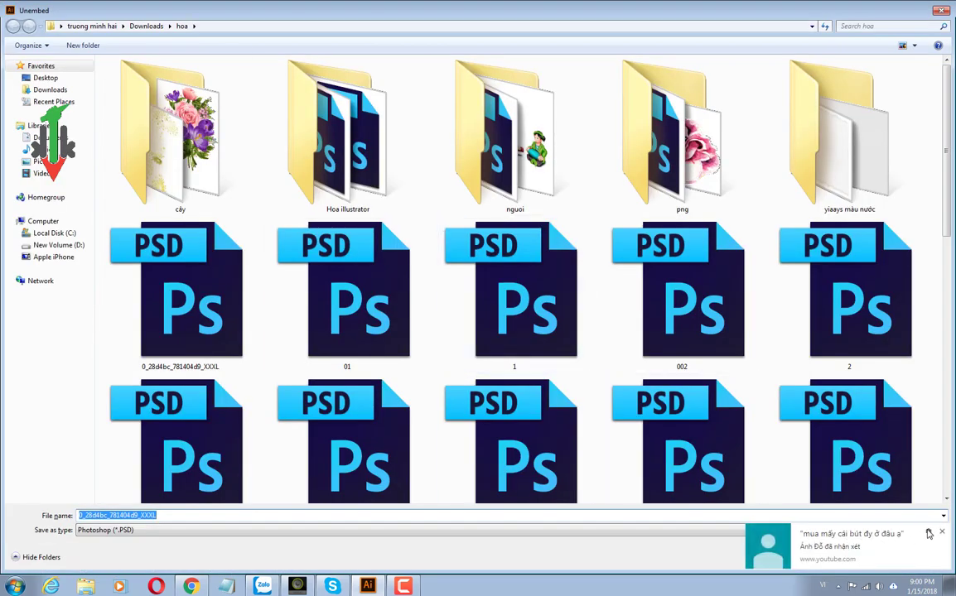
pyautogui.click(941, 535)
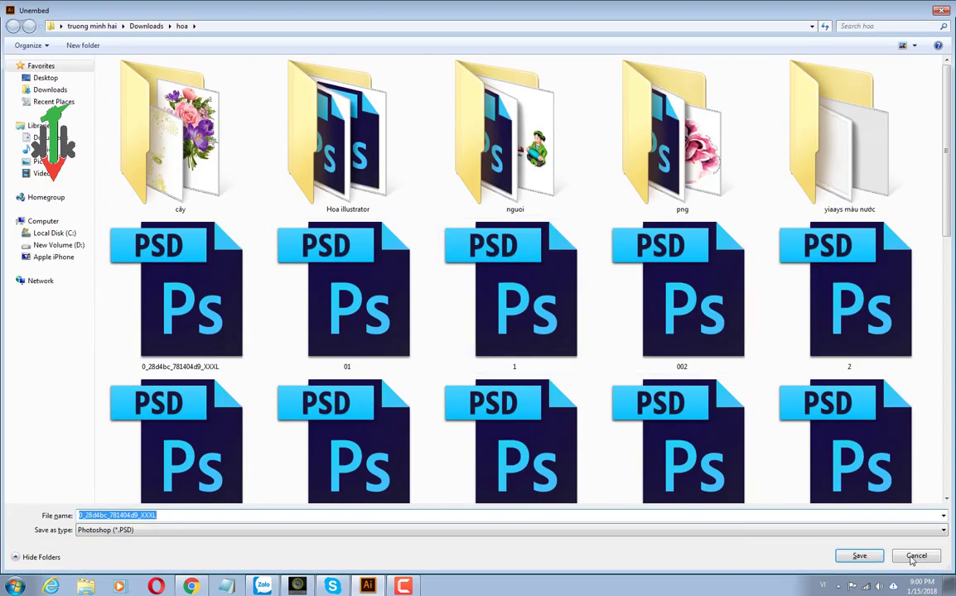
pyautogui.click(861, 559)
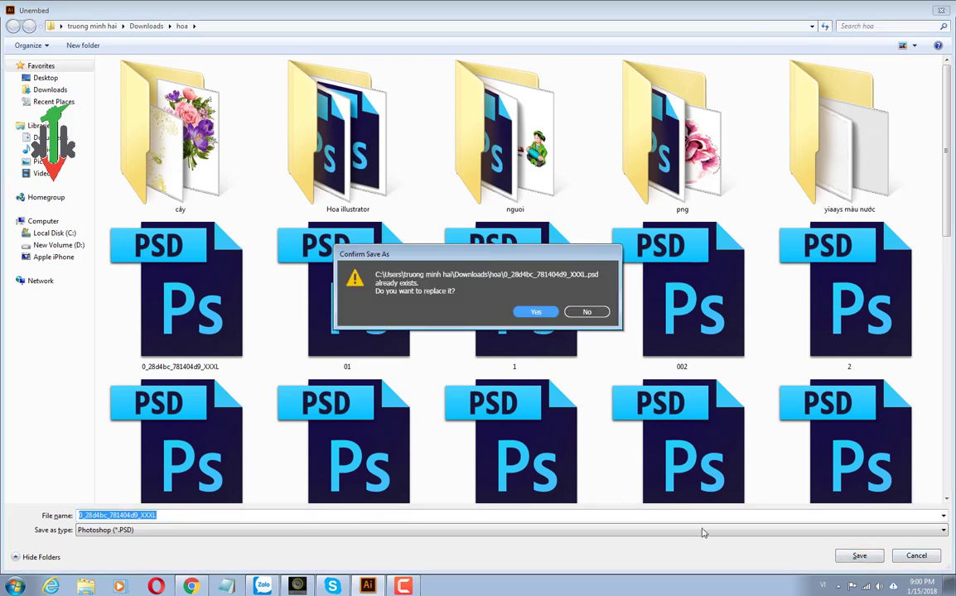
pyautogui.click(538, 312)
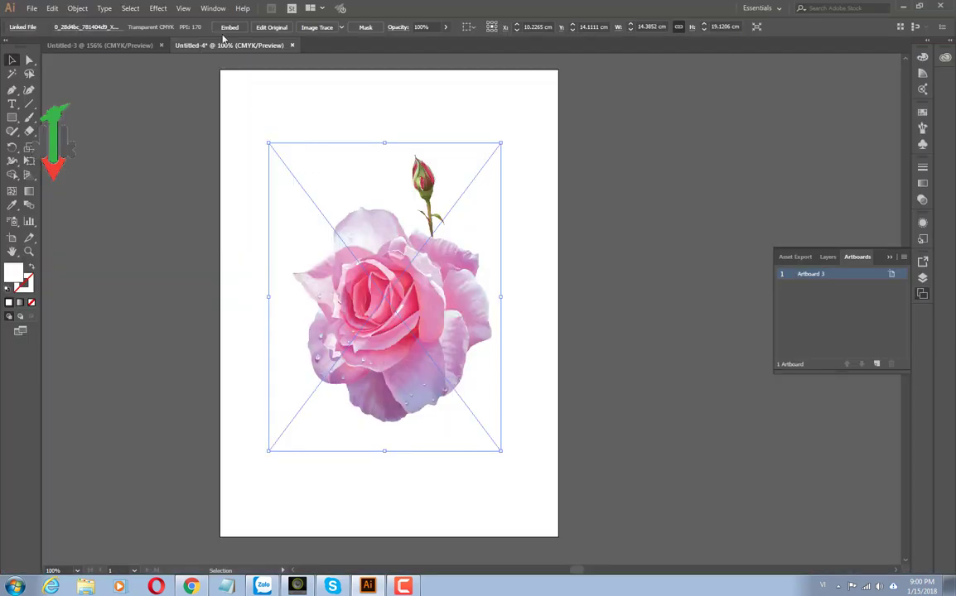
# Step: Embed the rose again, accepting the default Photoshop Import Options
pyautogui.click(229, 28)
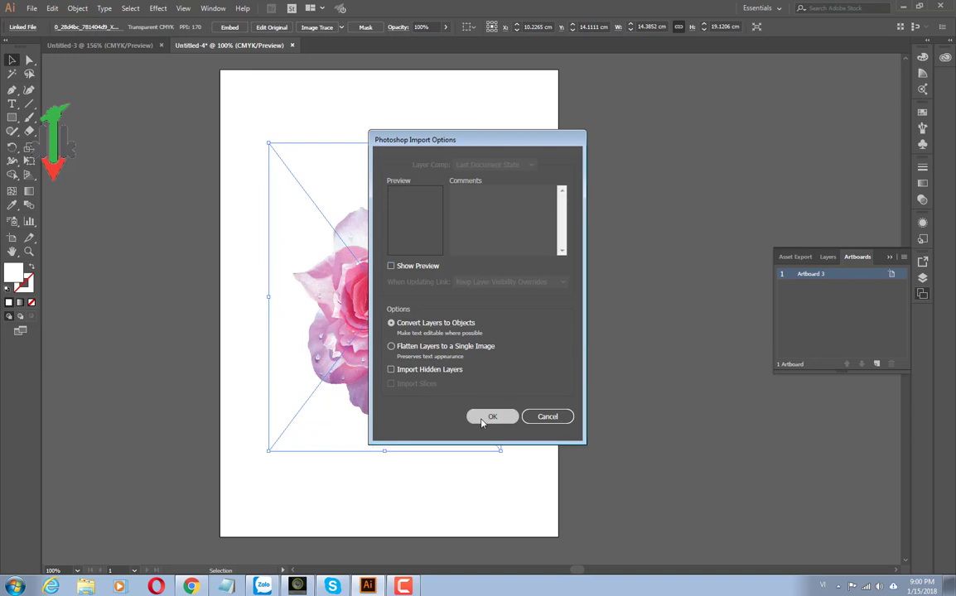
pyautogui.click(484, 418)
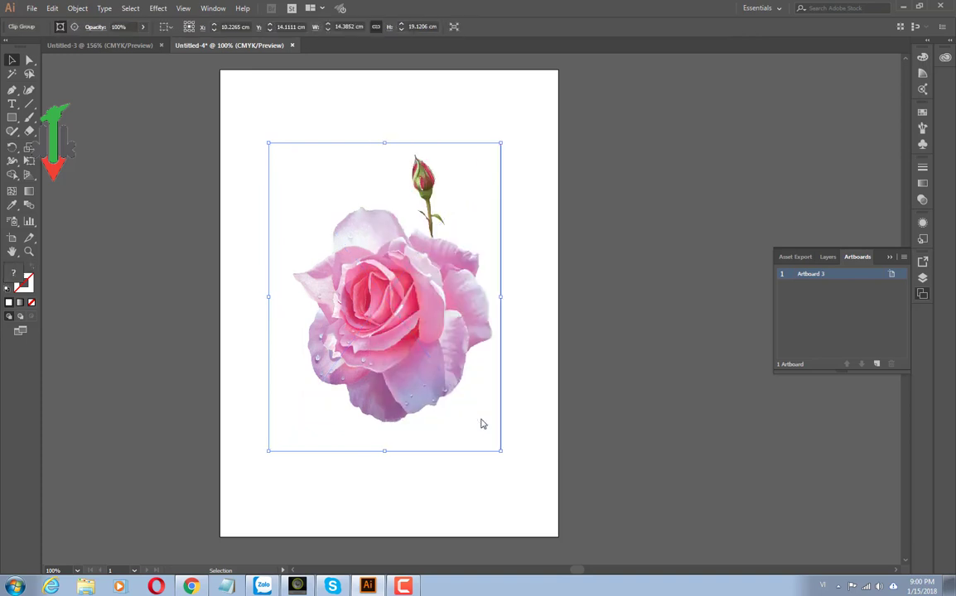
pyautogui.click(410, 122)
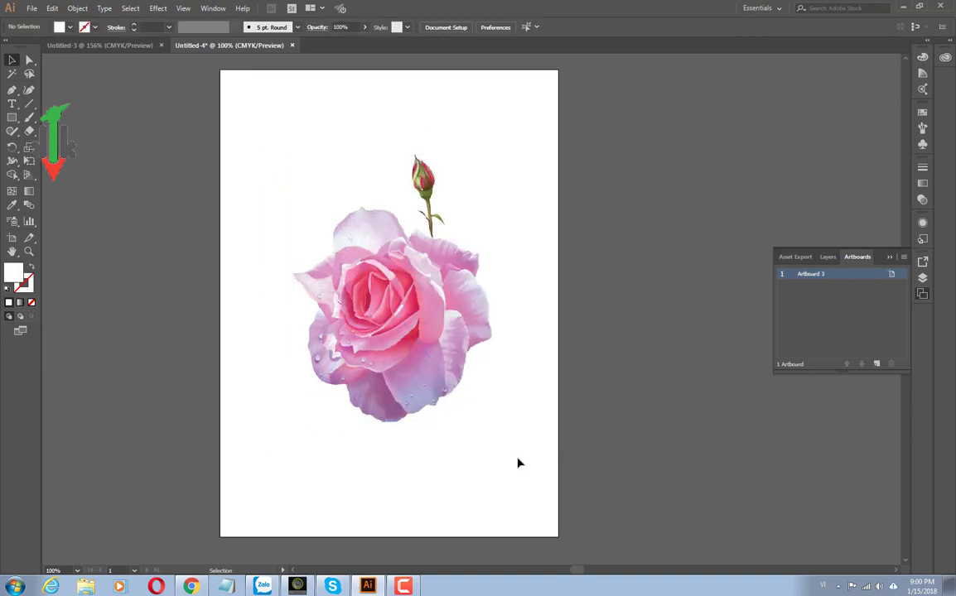
# Step: Nudge the rose slightly down and to the left on the artboard
pyautogui.moveTo(396, 302); pyautogui.dragTo(417, 325)
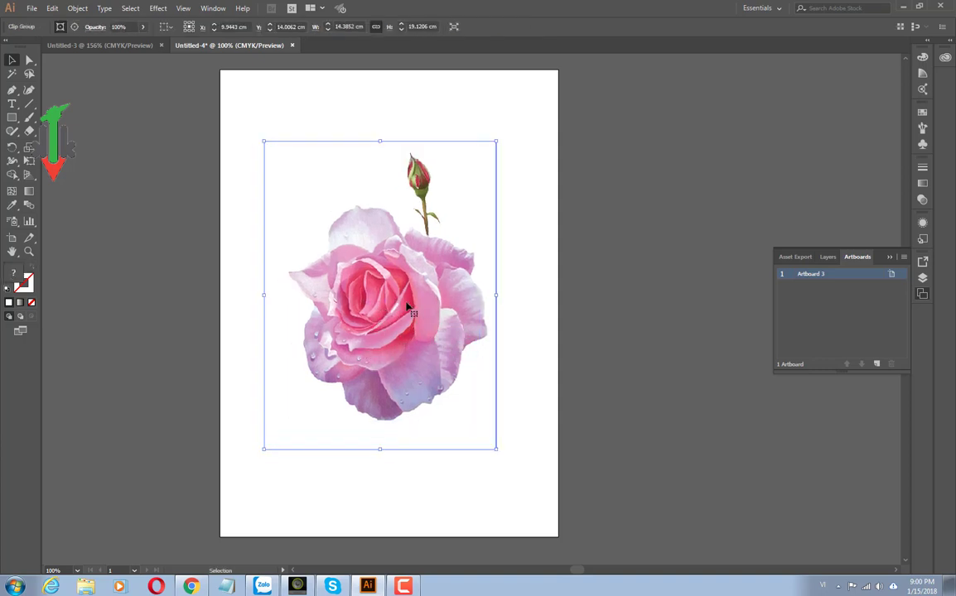
pyautogui.scroll(-1, 407, 313)
pyautogui.moveTo(409, 316)
pyautogui.mouseDown()
pyautogui.moveTo(370, 321)
pyautogui.moveTo(388, 318)
pyautogui.mouseUp()
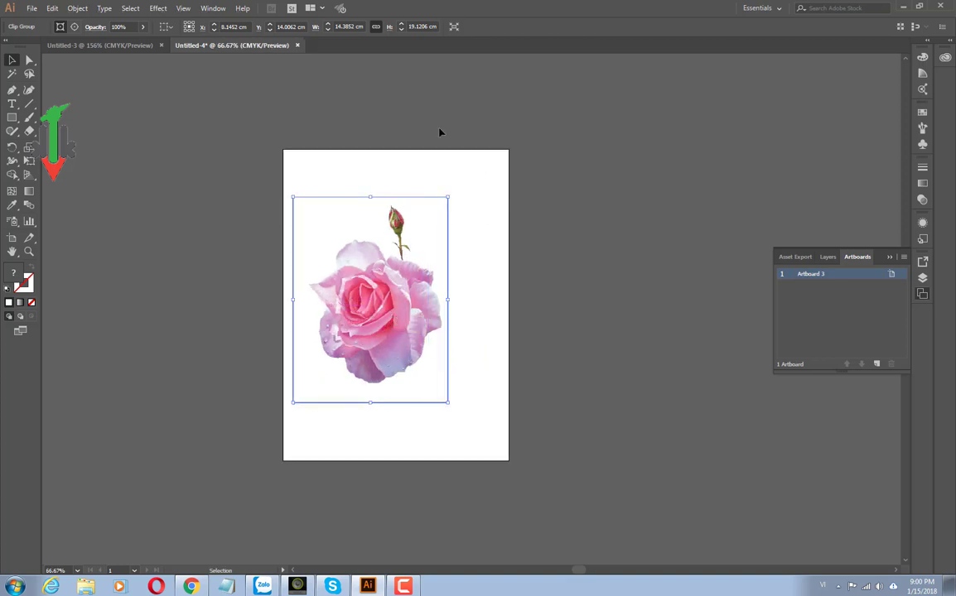
# Step: Load the magenta roses, cherry-blossom branch, pink blossom and yellow lily images for placing
pyautogui.click(31, 9)
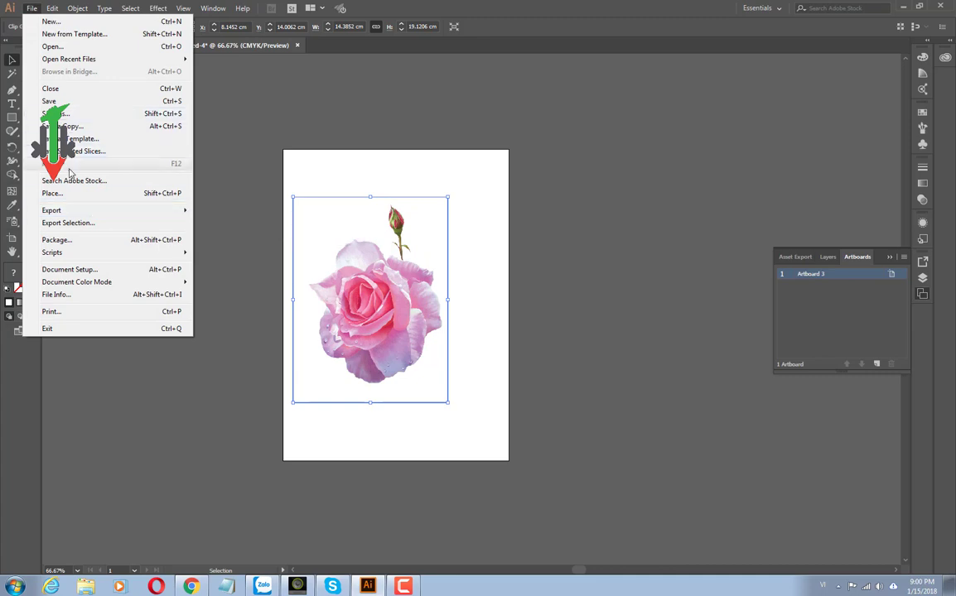
pyautogui.click(52, 193)
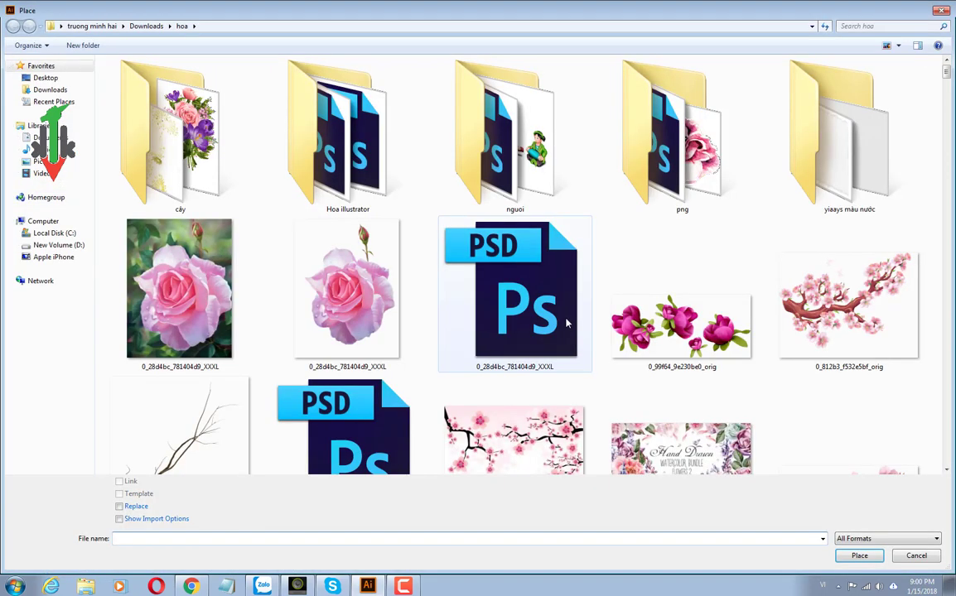
pyautogui.scroll(-3, 853, 73)
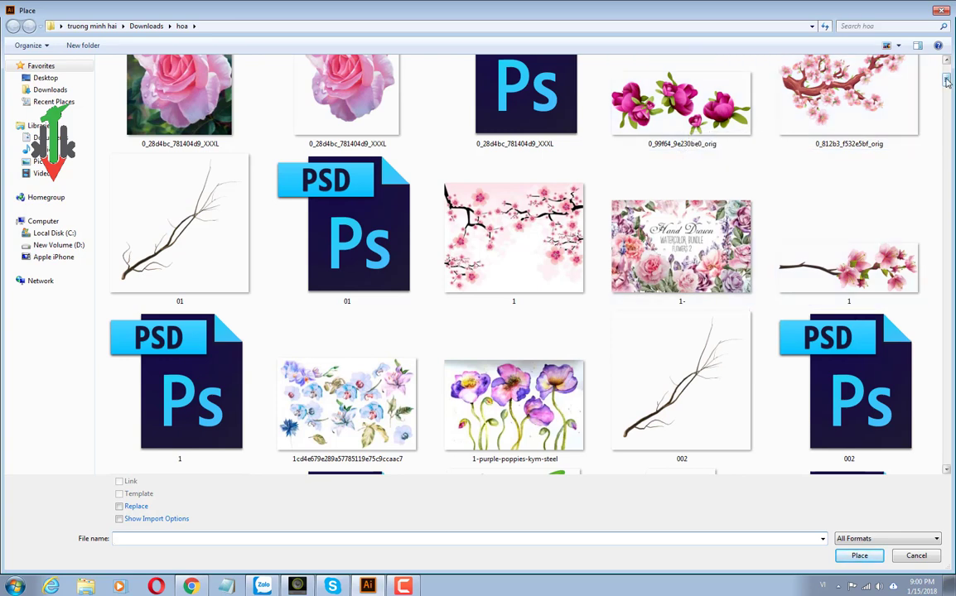
pyautogui.scroll(1, 855, 73)
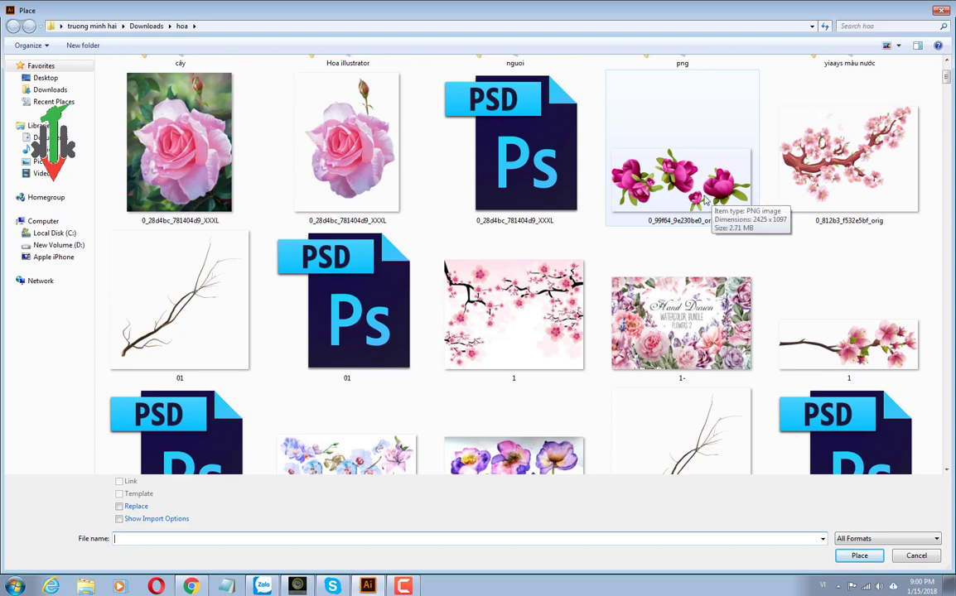
pyautogui.click(704, 197)
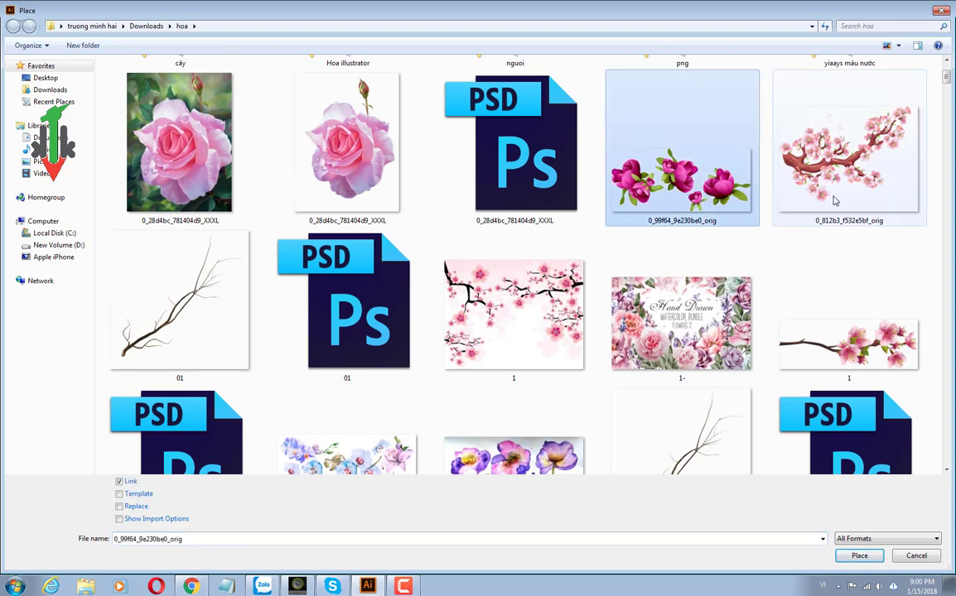
pyautogui.keyDown('ctrl'); pyautogui.click(849, 158); pyautogui.keyUp('ctrl')
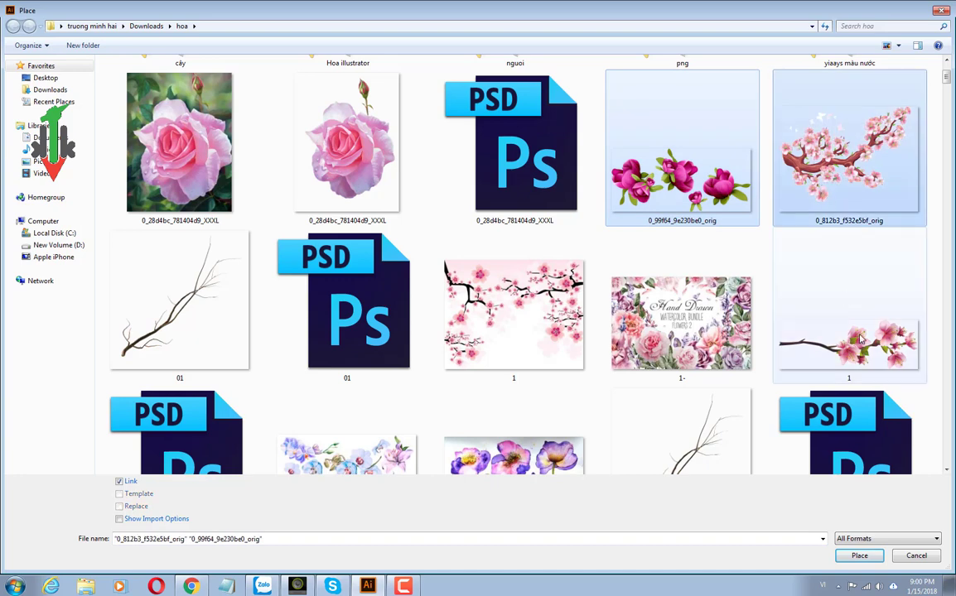
pyautogui.scroll(-1, 857, 344)
pyautogui.scroll(-5, 828, 398)
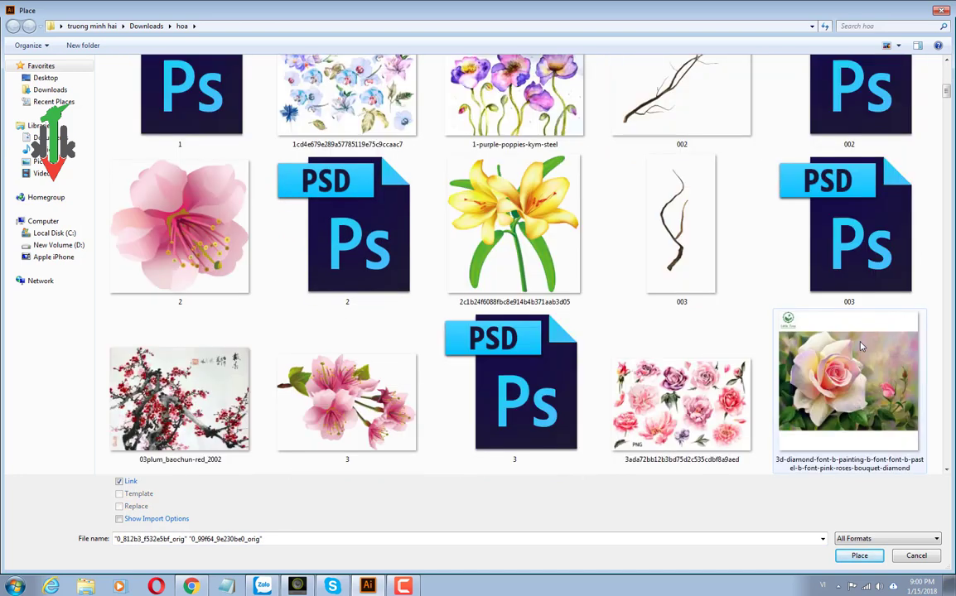
pyautogui.keyDown('ctrl'); pyautogui.click(341, 367); pyautogui.keyUp('ctrl')
pyautogui.keyDown('ctrl'); pyautogui.click(499, 232); pyautogui.keyUp('ctrl')
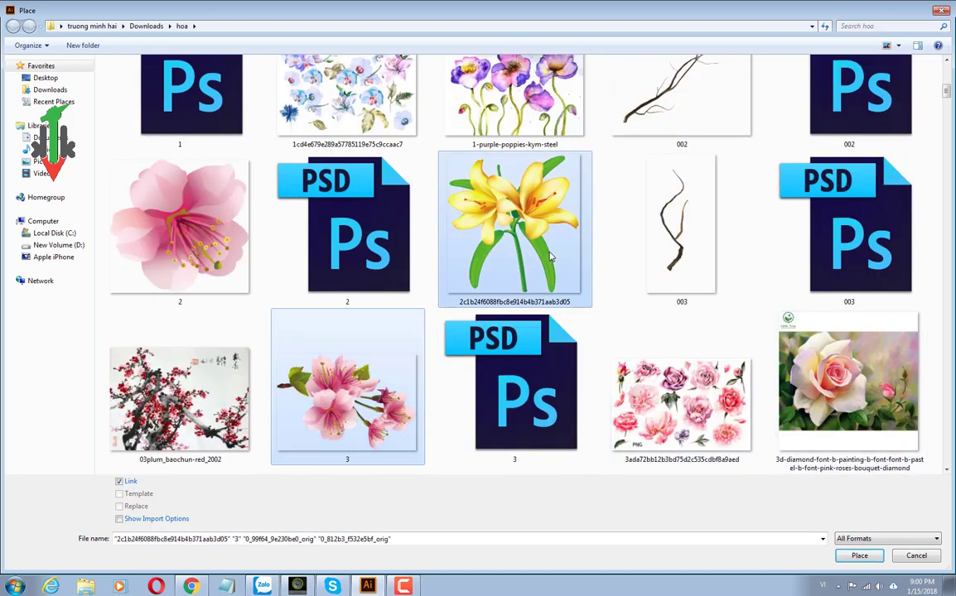
pyautogui.click(853, 556)
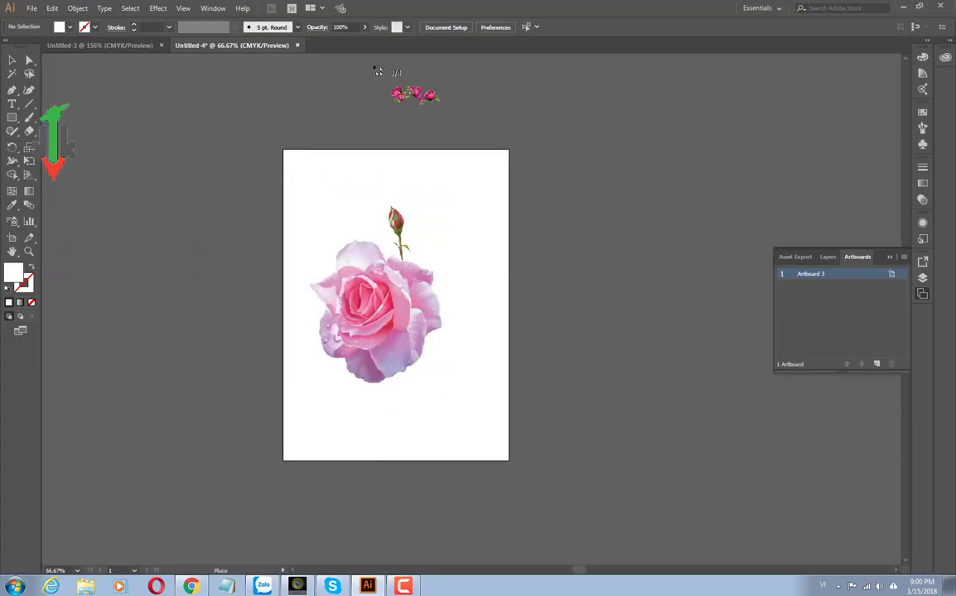
# Step: Drop the four queued flower images onto the canvas around the artboard
pyautogui.click(137, 91)
pyautogui.click(551, 82)
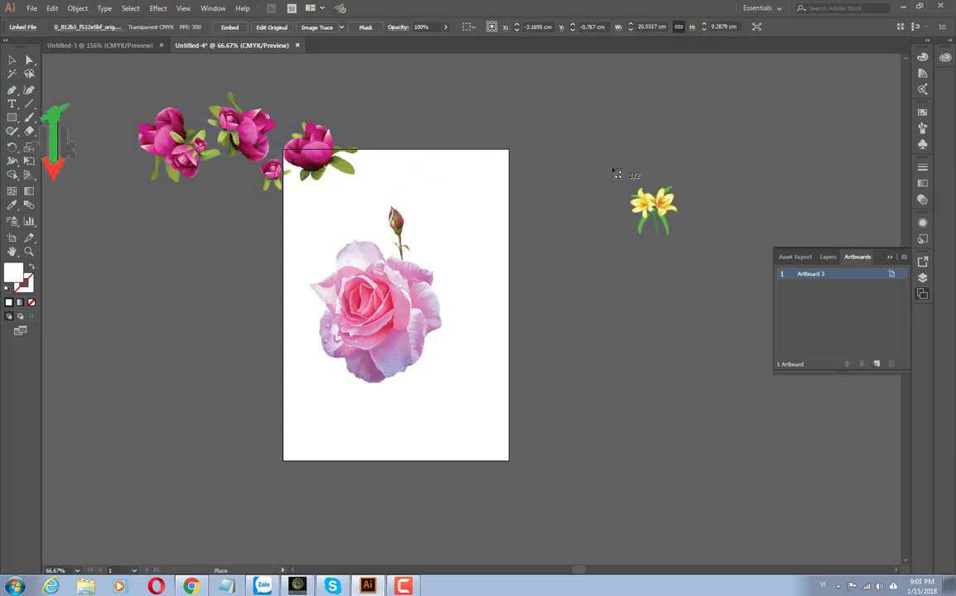
pyautogui.click(138, 294)
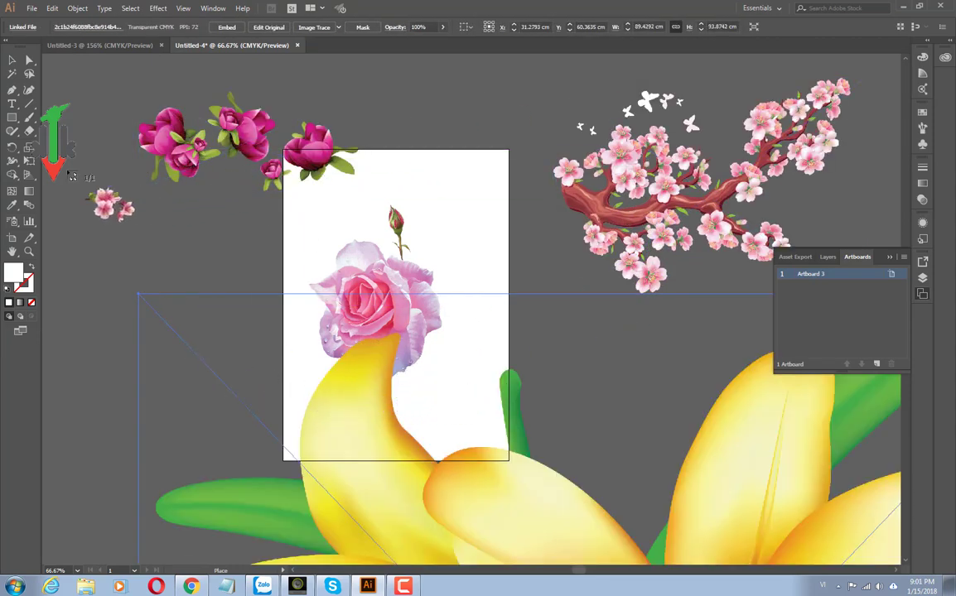
pyautogui.click(48, 172)
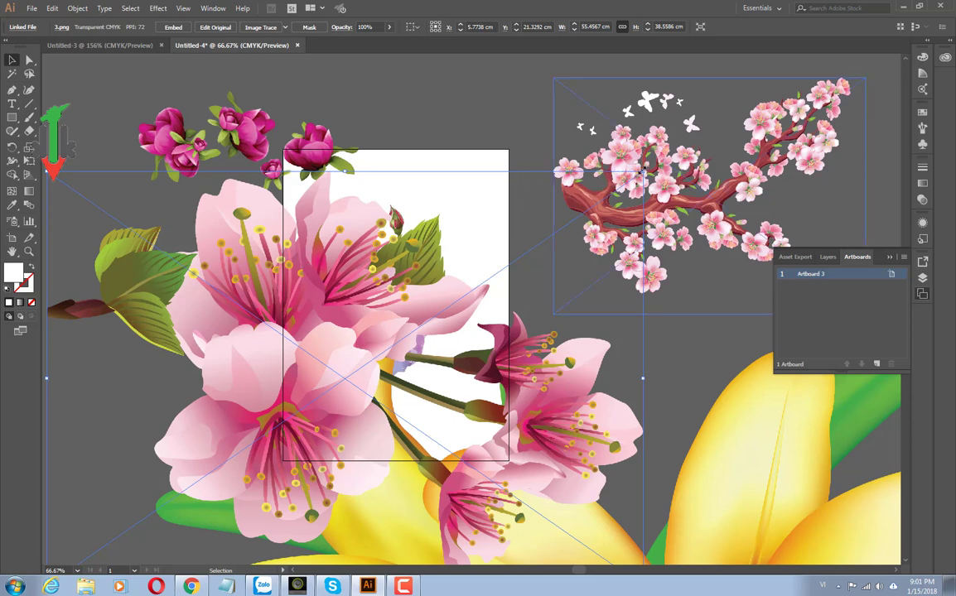
# Step: Shrink the large pink blossom and move it beside the artboard's left edge
pyautogui.press('shift')
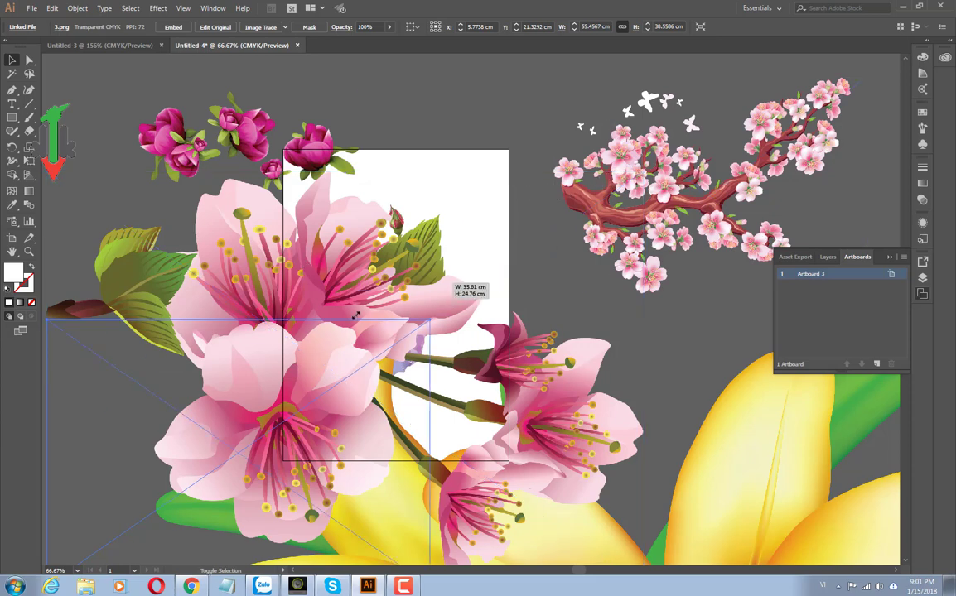
pyautogui.moveTo(643, 172); pyautogui.dragTo(255, 444)
pyautogui.moveTo(130, 508); pyautogui.dragTo(143, 302)
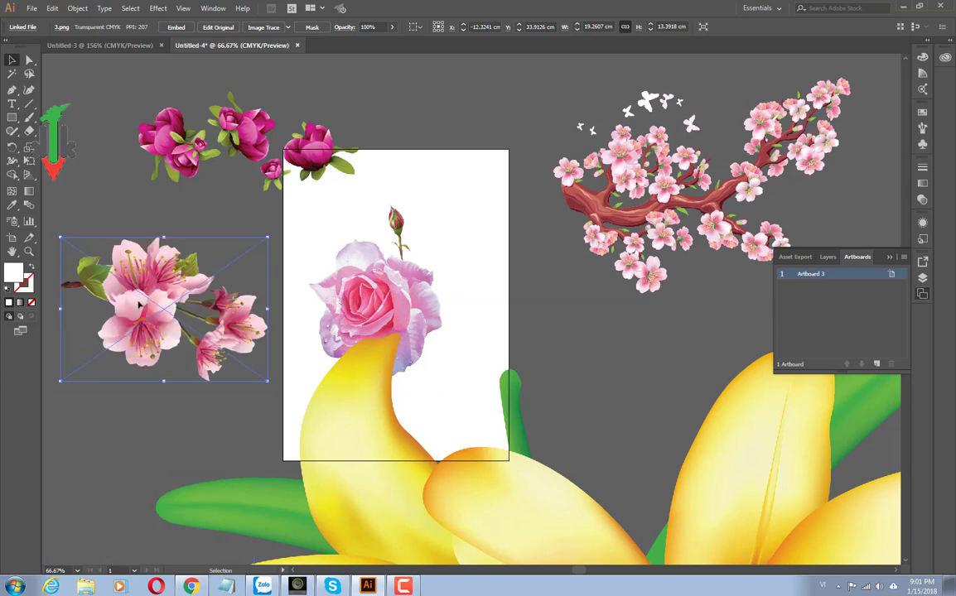
pyautogui.click(654, 172)
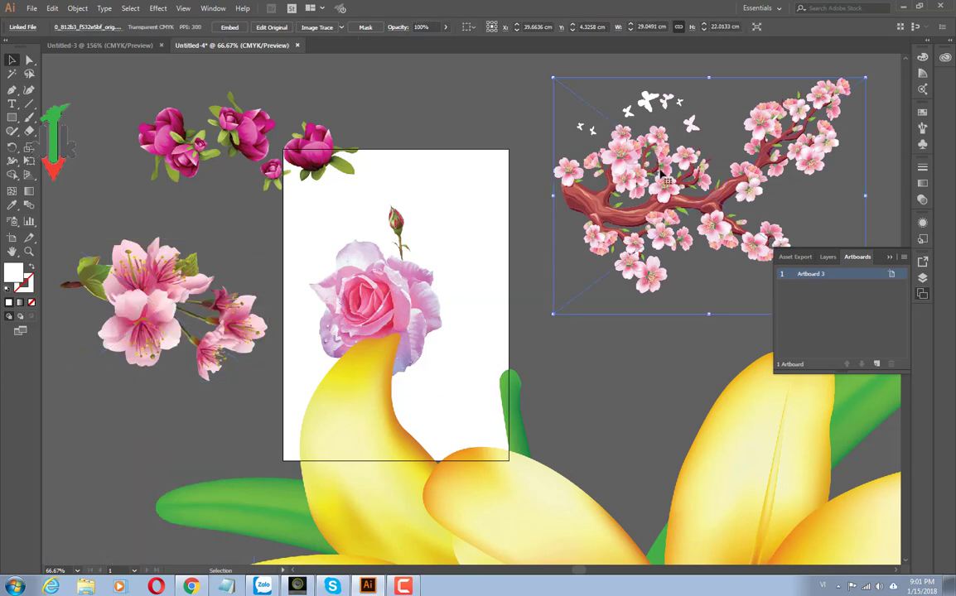
pyautogui.click(183, 294)
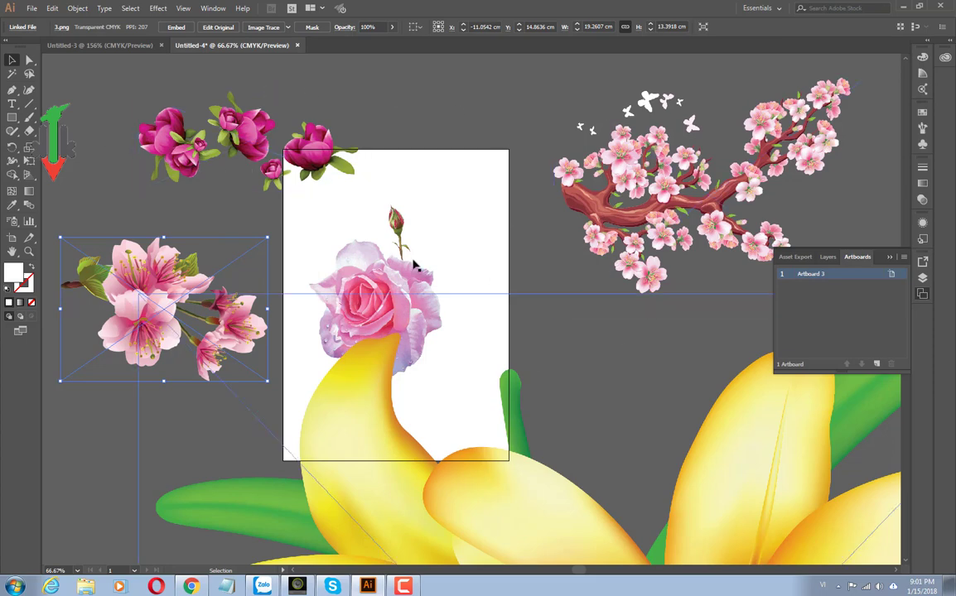
# Step: Embed the pink blossom image, accepting the Photoshop import options
pyautogui.click(174, 28)
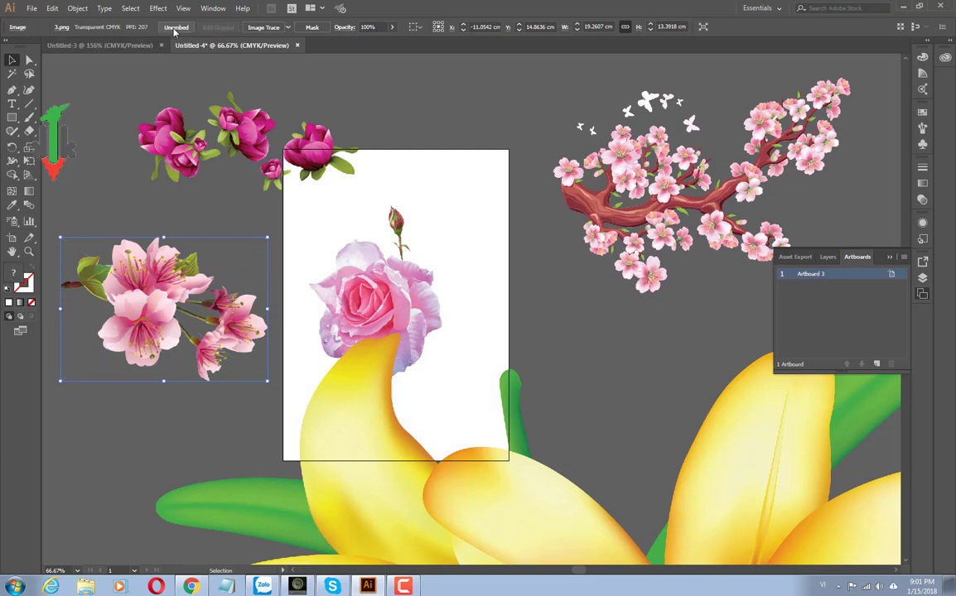
pyautogui.click(177, 28)
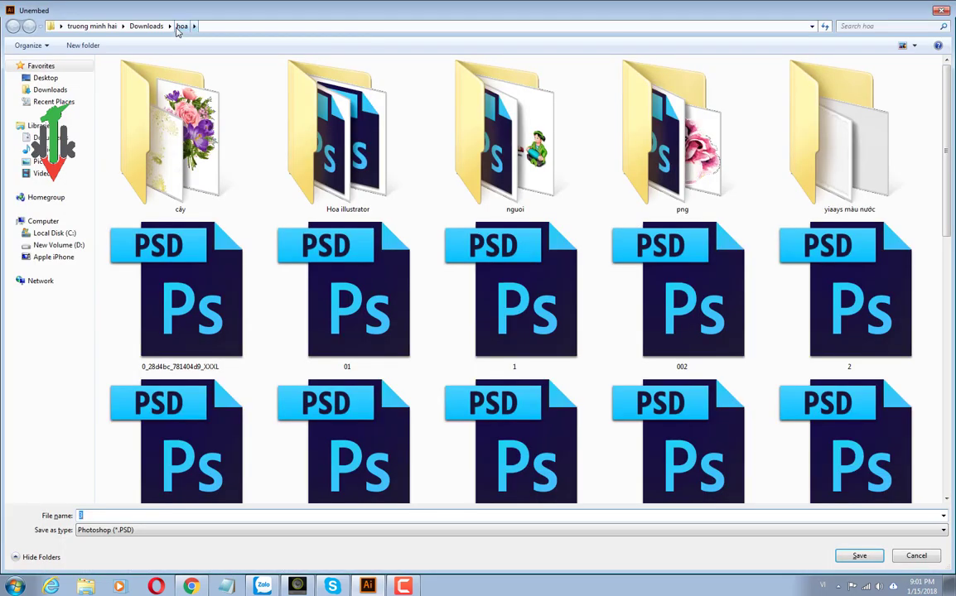
pyautogui.press('Return')
pyautogui.press('Return')
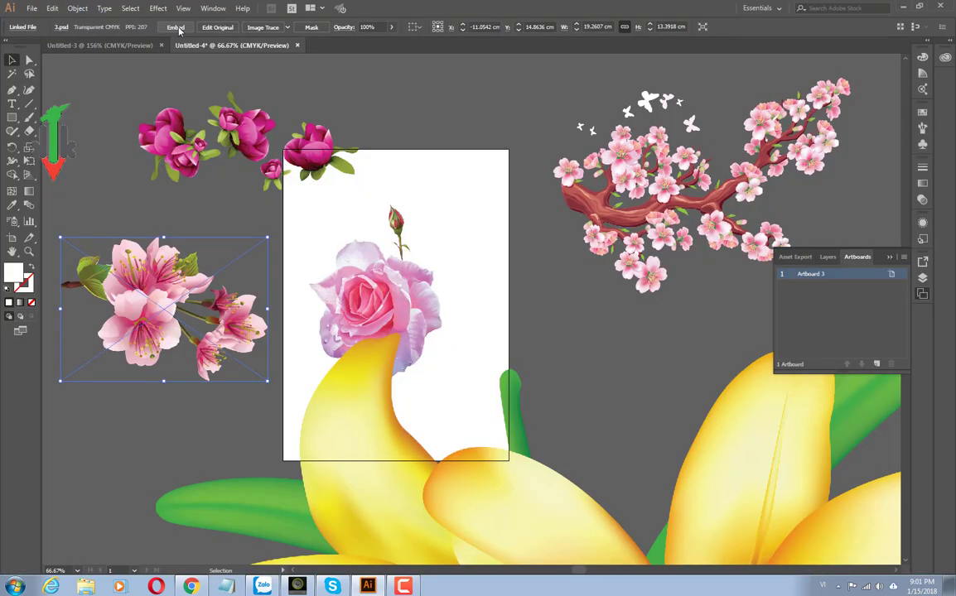
pyautogui.click(175, 27)
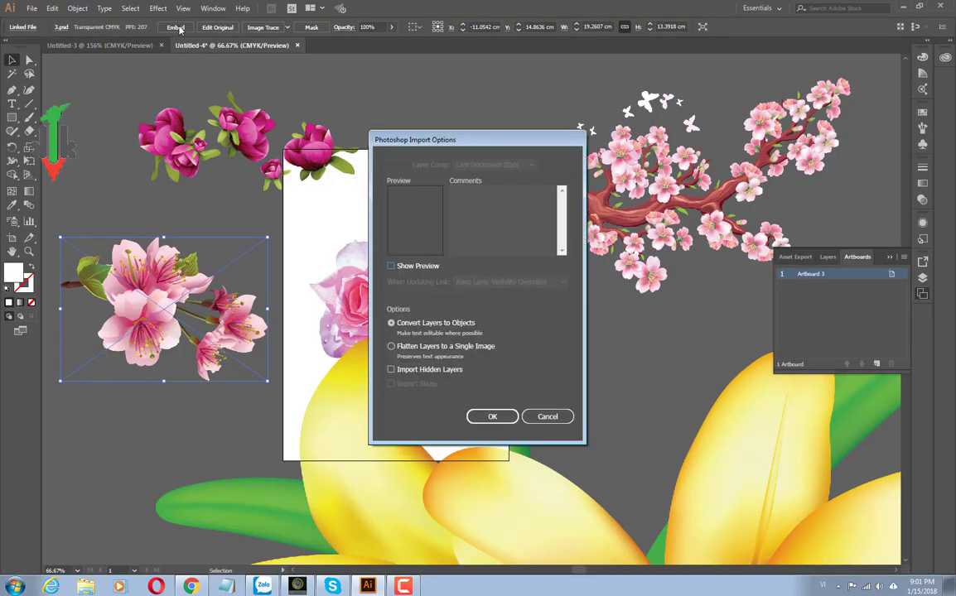
pyautogui.press('Return')
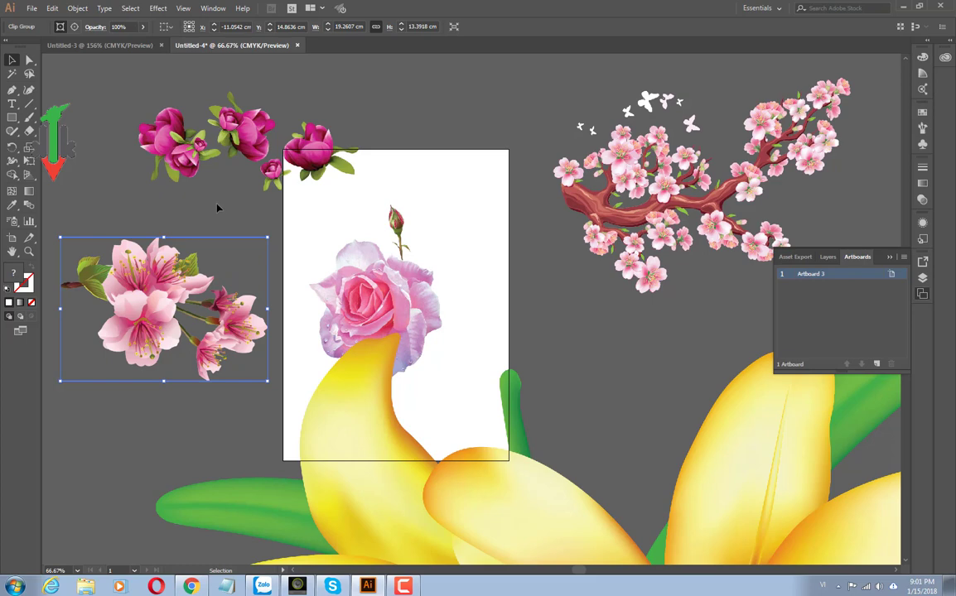
# Step: Embed the magenta rose cluster image into the document
pyautogui.click(662, 199)
pyautogui.click(271, 161)
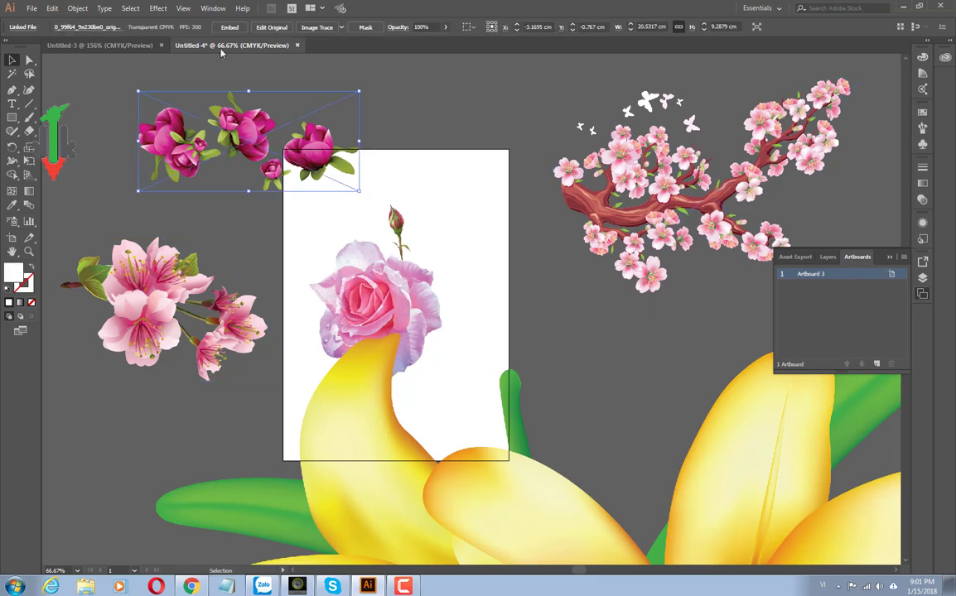
pyautogui.click(229, 28)
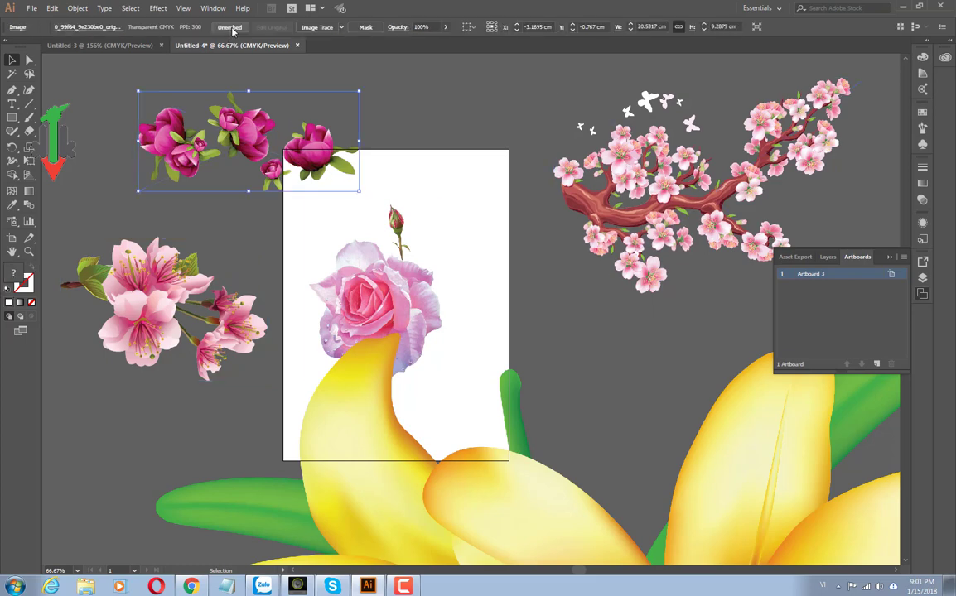
pyautogui.press('Return')
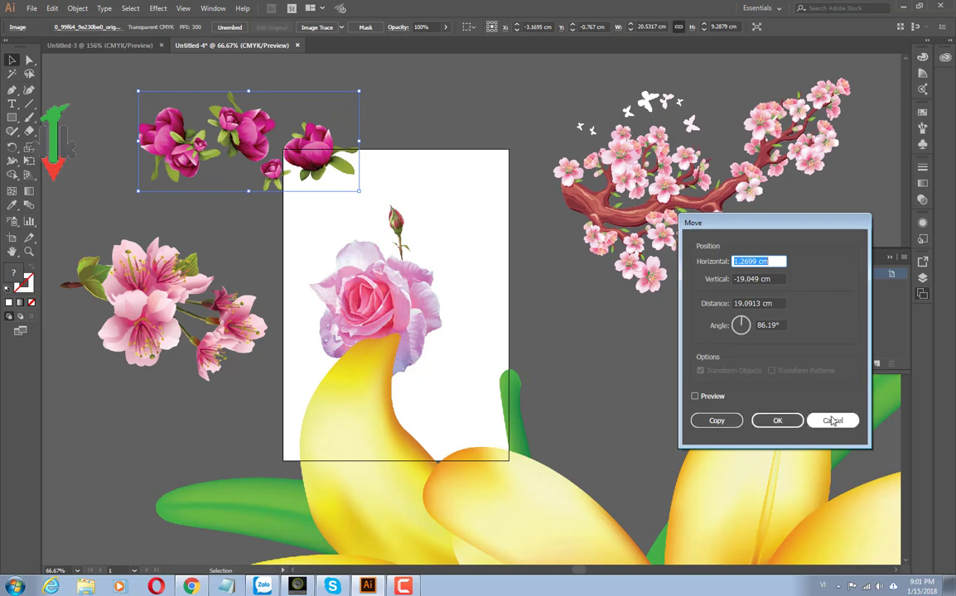
pyautogui.click(831, 421)
pyautogui.click(229, 27)
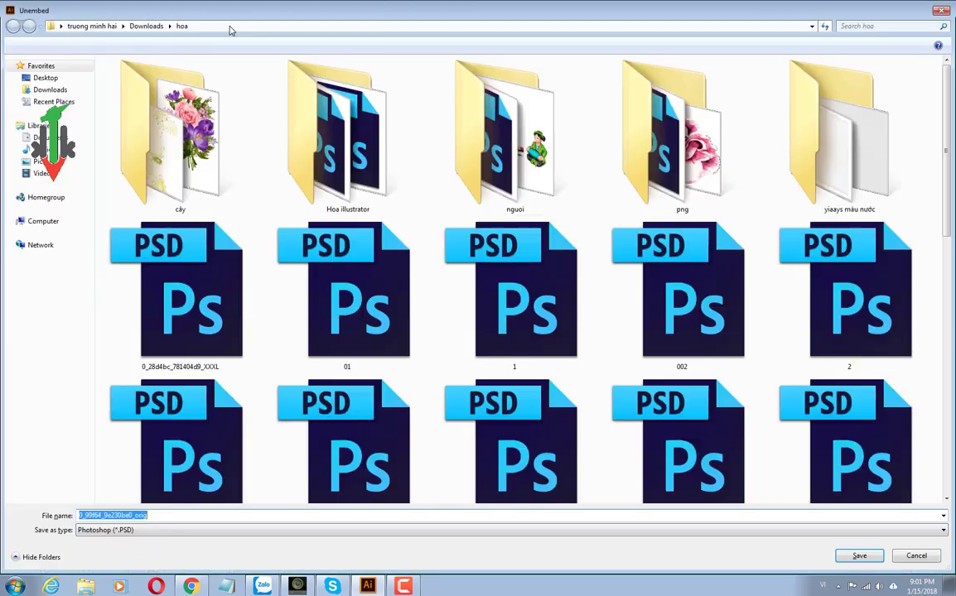
pyautogui.press('Return')
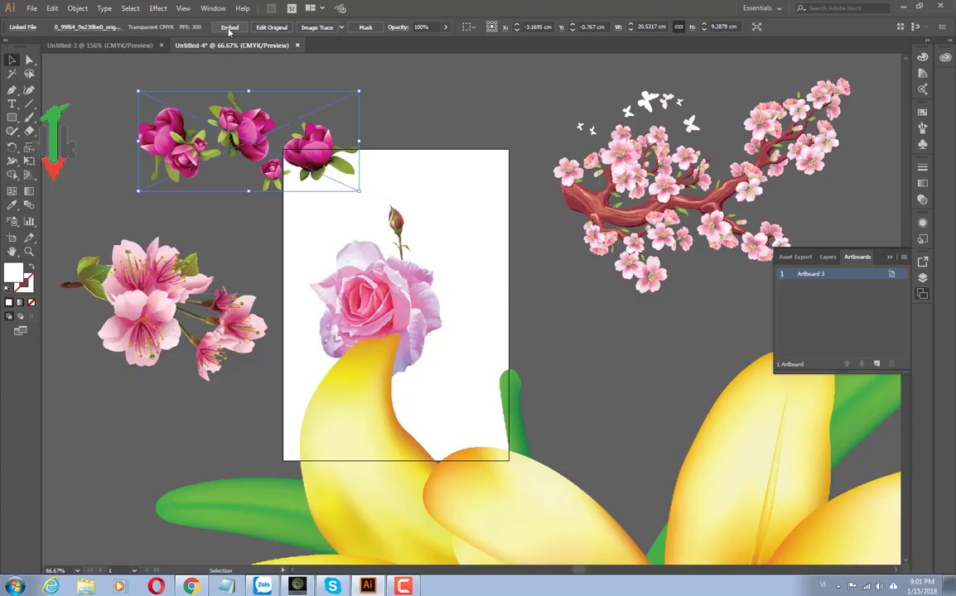
pyautogui.click(229, 27)
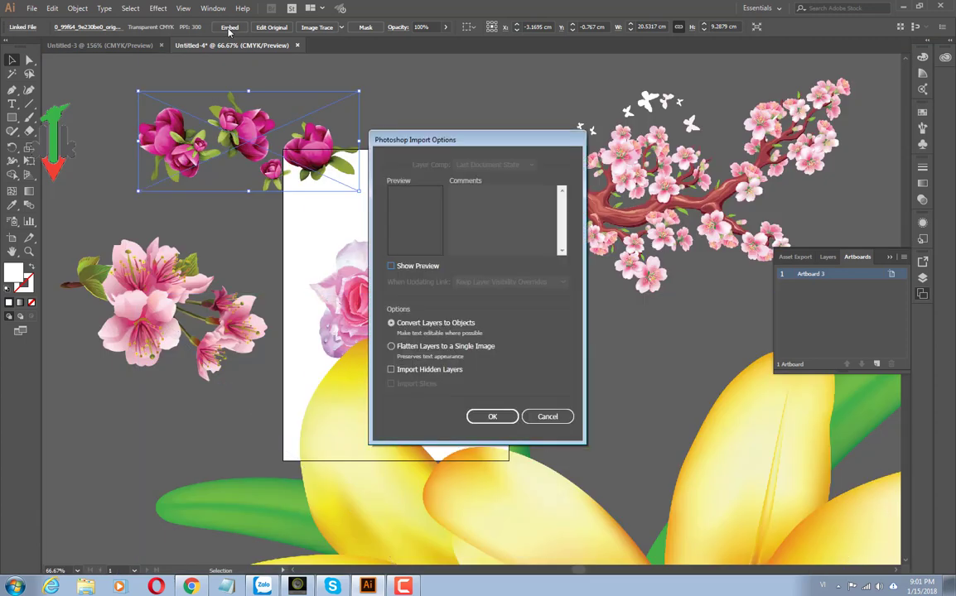
pyautogui.press('Return')
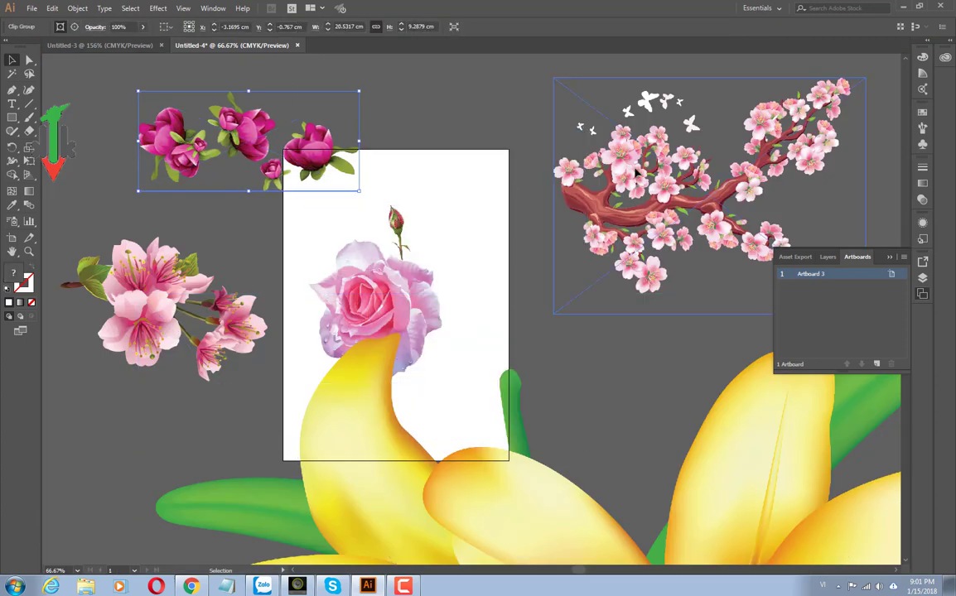
# Step: Embed the cherry-blossom branch image into the document
pyautogui.click(636, 170)
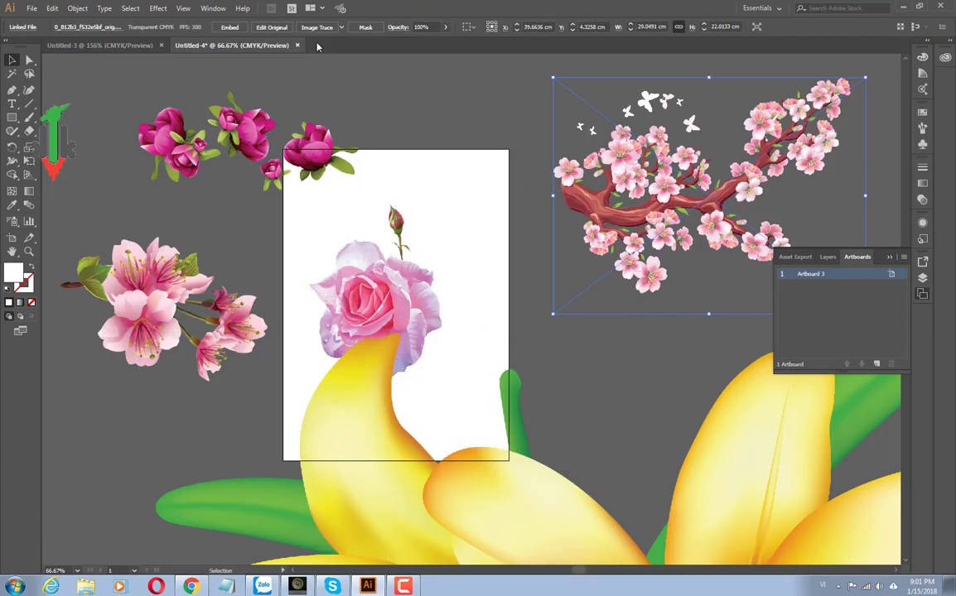
pyautogui.click(229, 28)
pyautogui.click(229, 28)
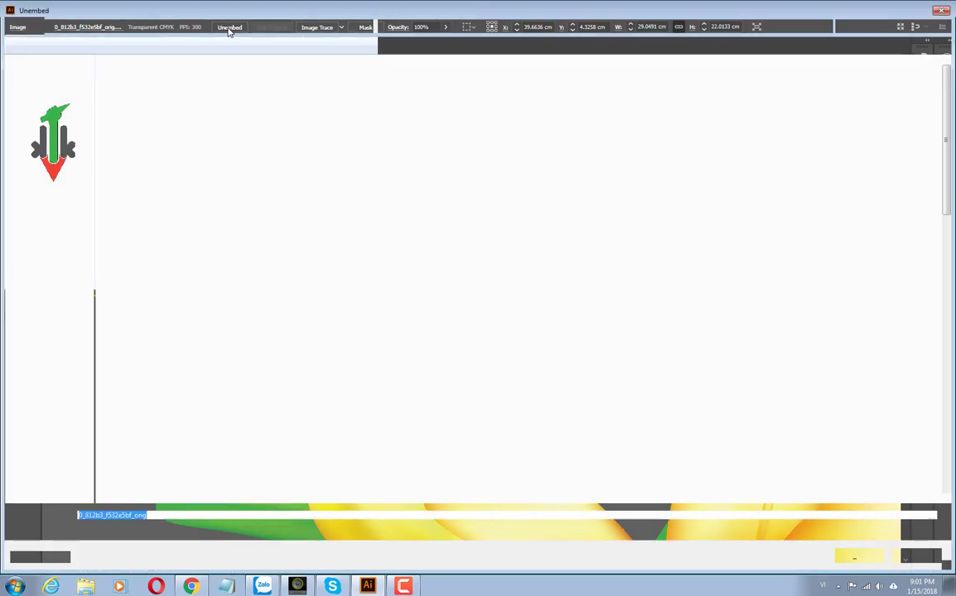
pyautogui.press('Return')
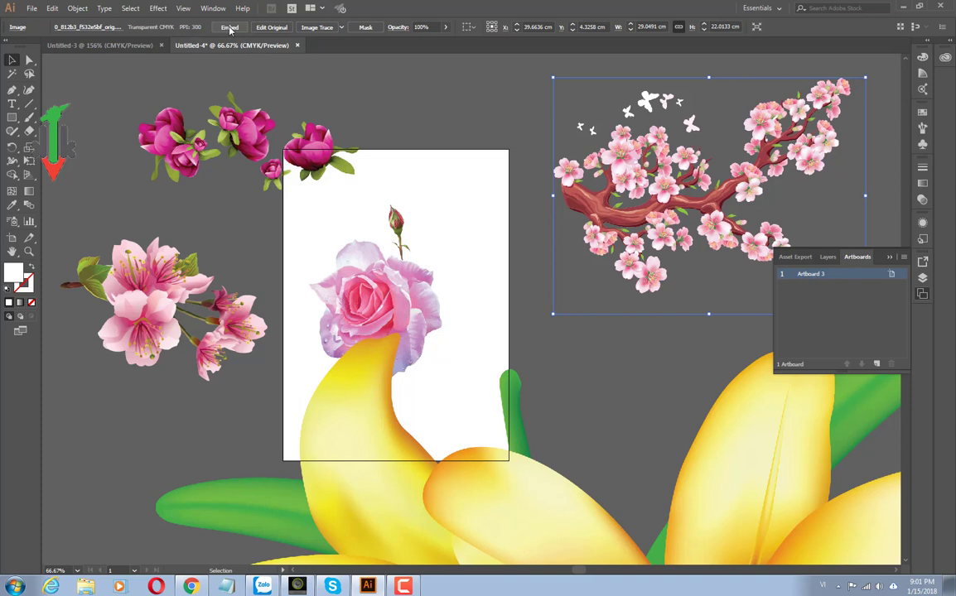
pyautogui.click(230, 28)
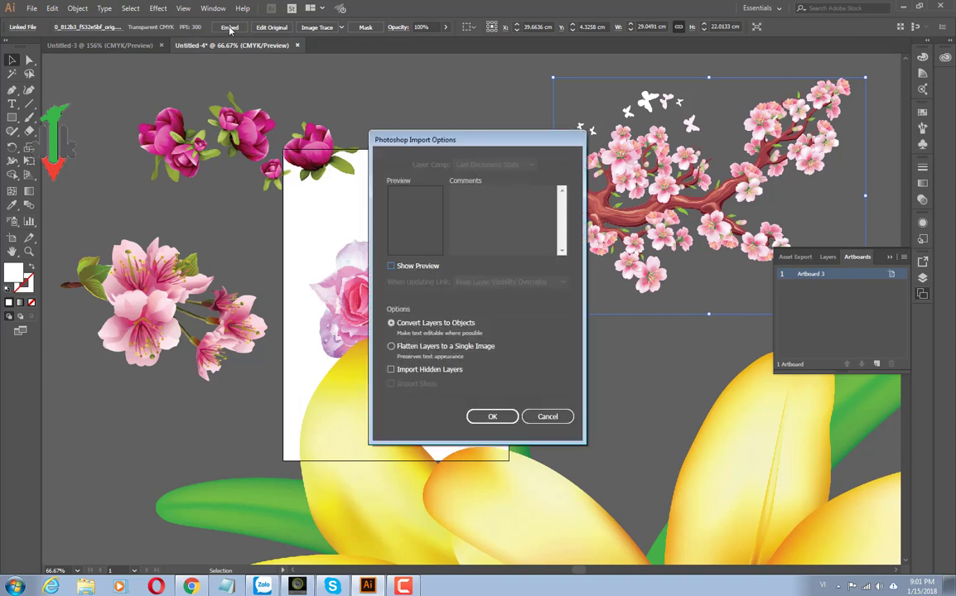
pyautogui.press('Return')
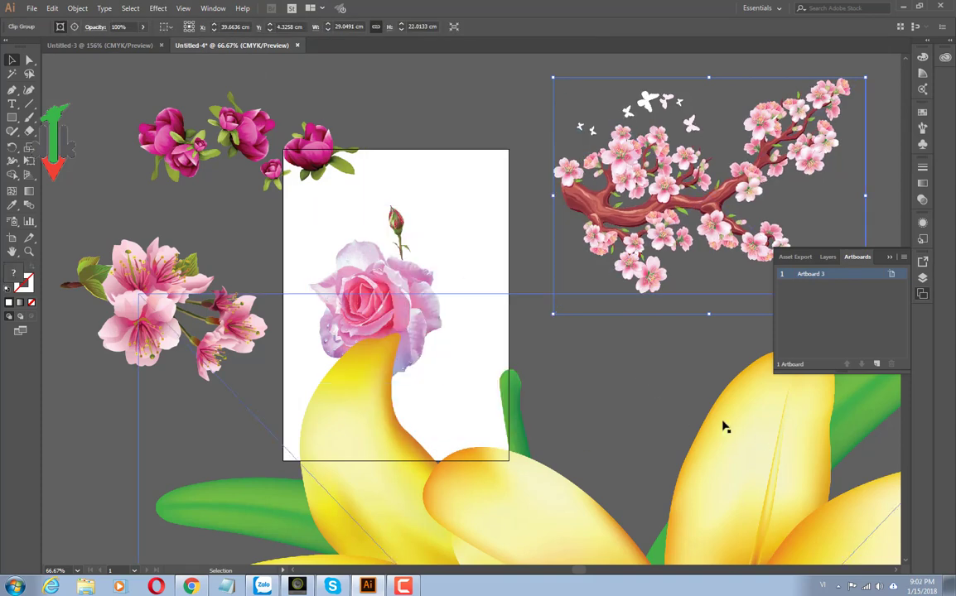
# Step: Shrink the yellow lily and move it just right of the rose artboard
pyautogui.scroll(-3, 723, 426)
pyautogui.moveTo(722, 426); pyautogui.dragTo(590, 271)
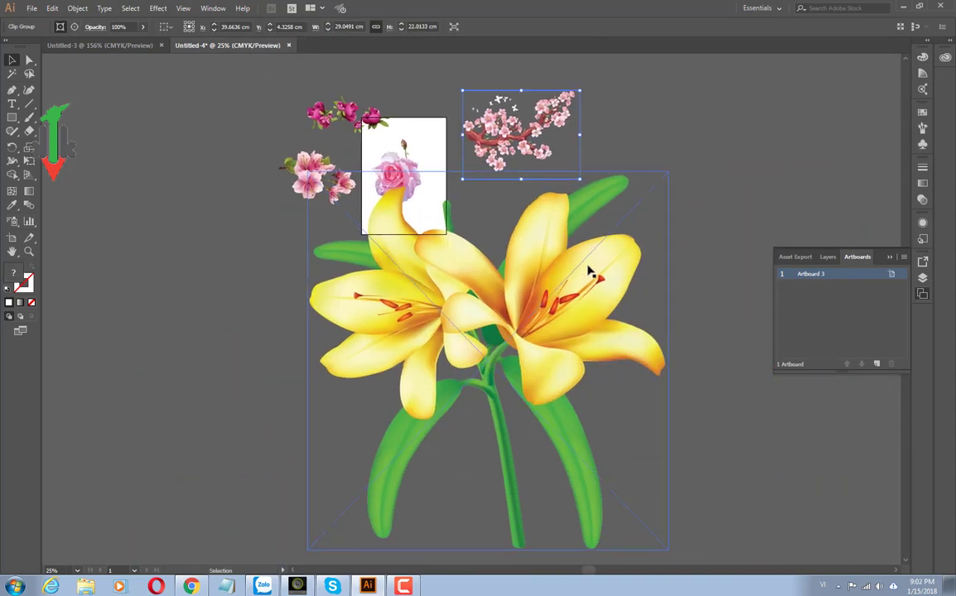
pyautogui.keyDown('shift'); pyautogui.click(666, 177); pyautogui.keyUp('shift')
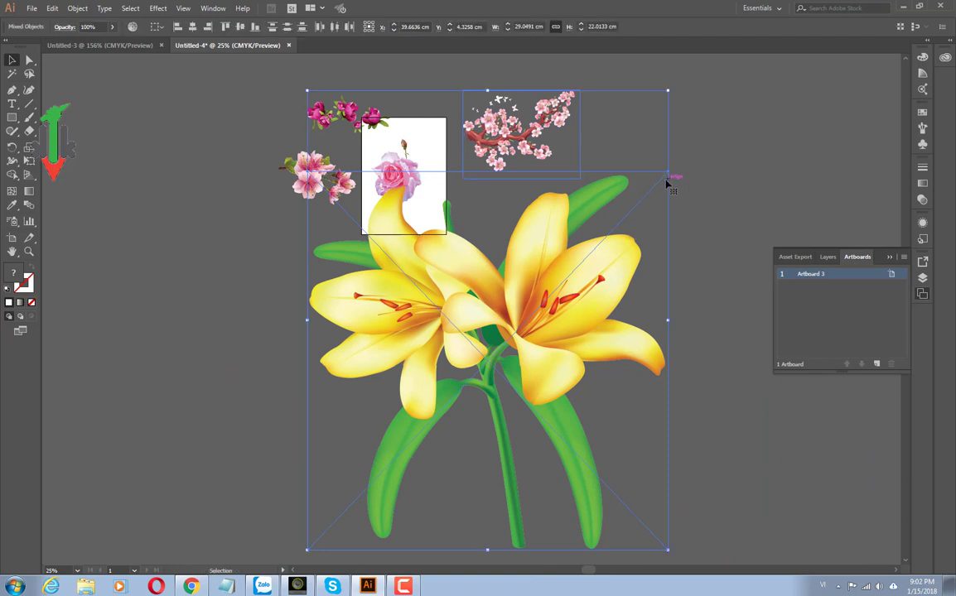
pyautogui.click(570, 276)
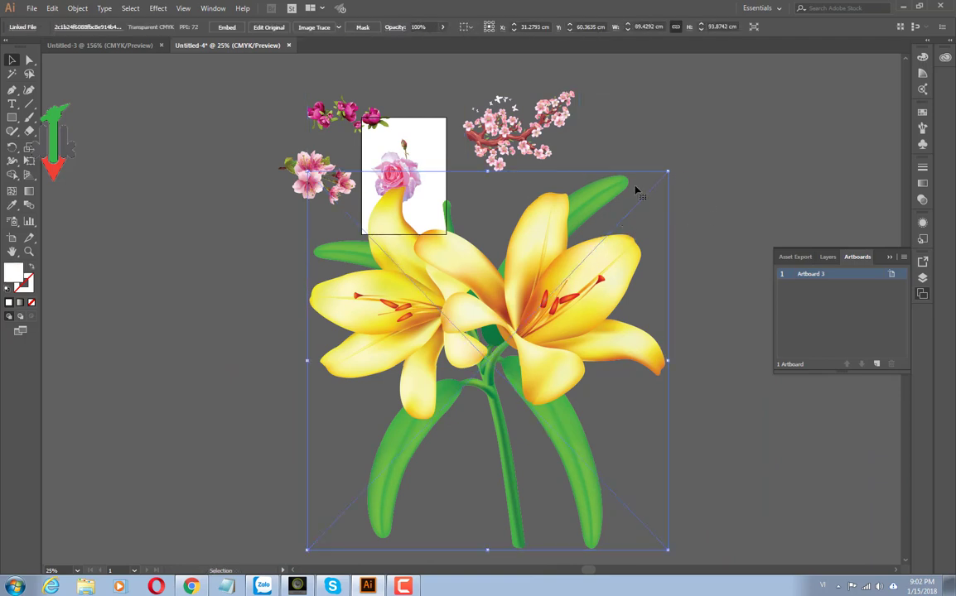
pyautogui.moveTo(668, 172); pyautogui.dragTo(416, 436)
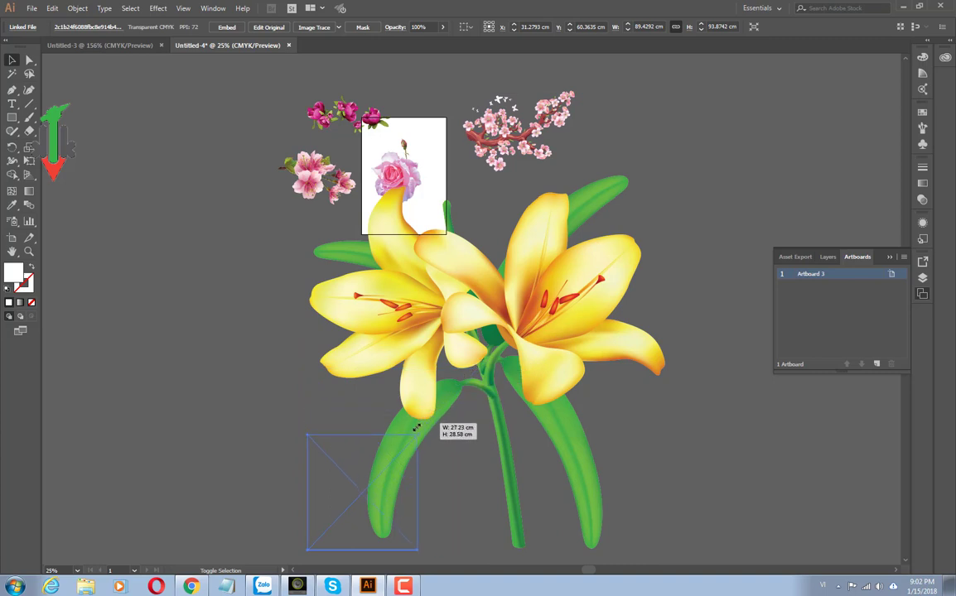
pyautogui.moveTo(366, 497); pyautogui.dragTo(507, 259)
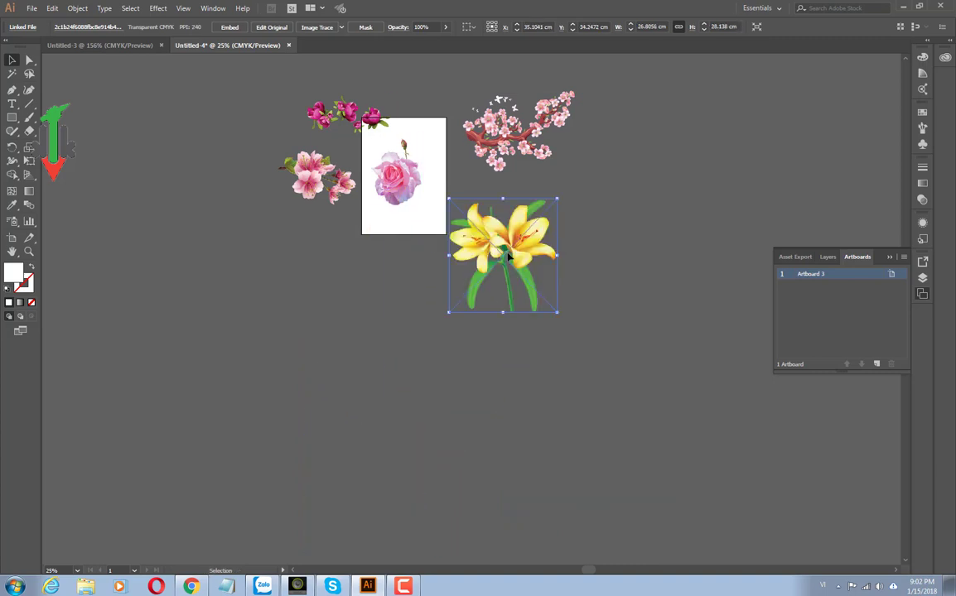
# Step: Embed the lily image, confirming the Photoshop import options
pyautogui.click(229, 27)
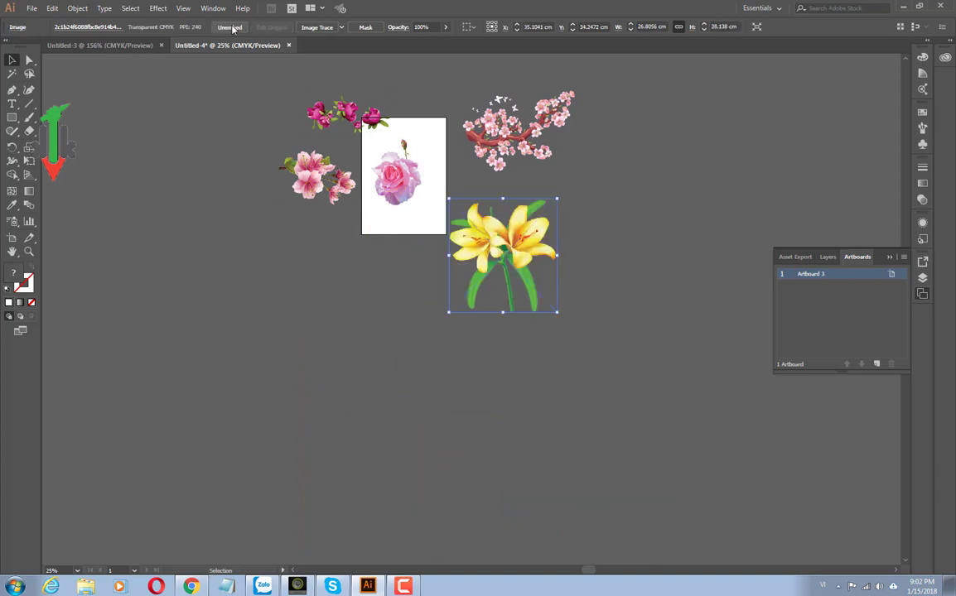
pyautogui.press('Return')
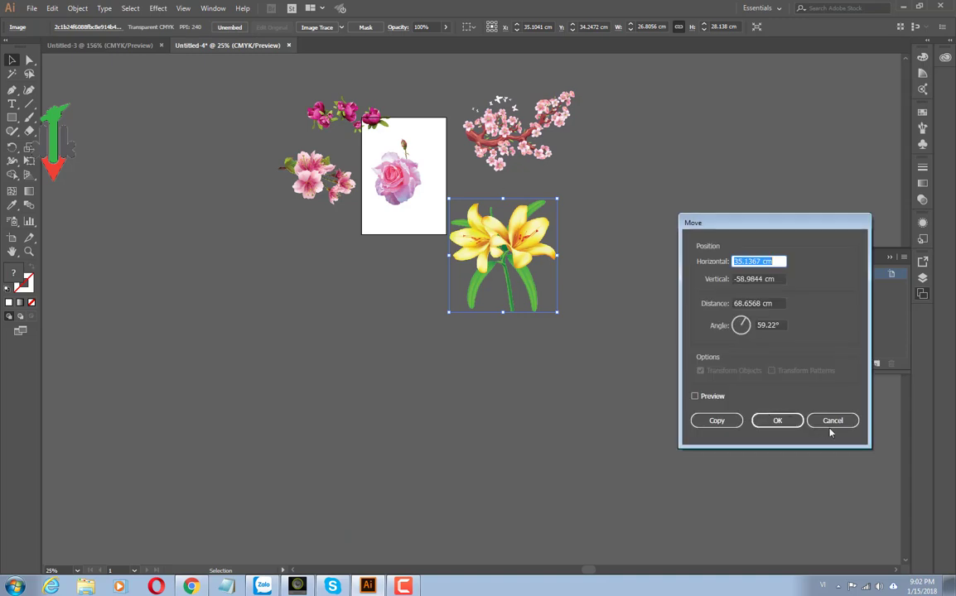
pyautogui.click(832, 421)
pyautogui.click(228, 28)
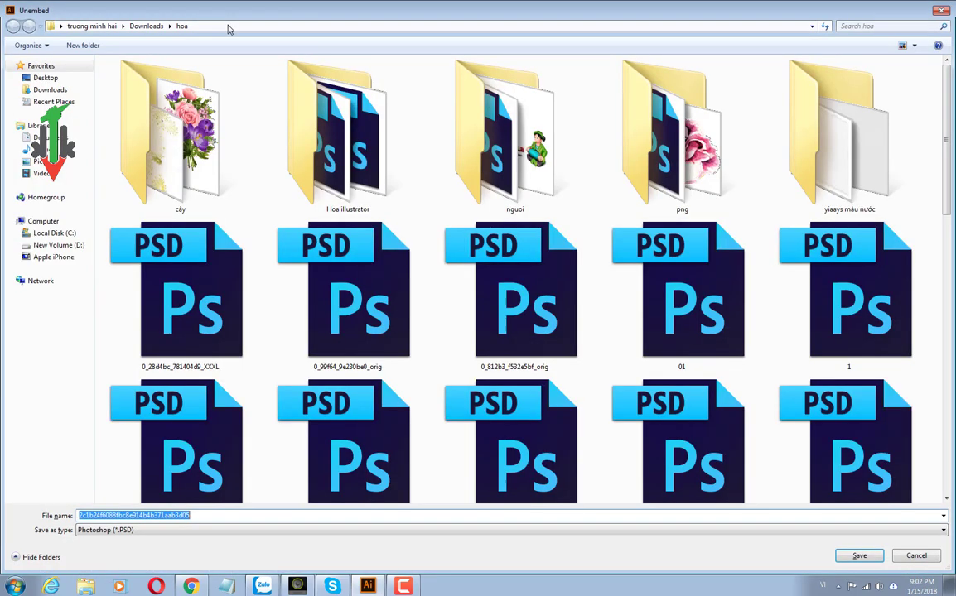
pyautogui.press('Return')
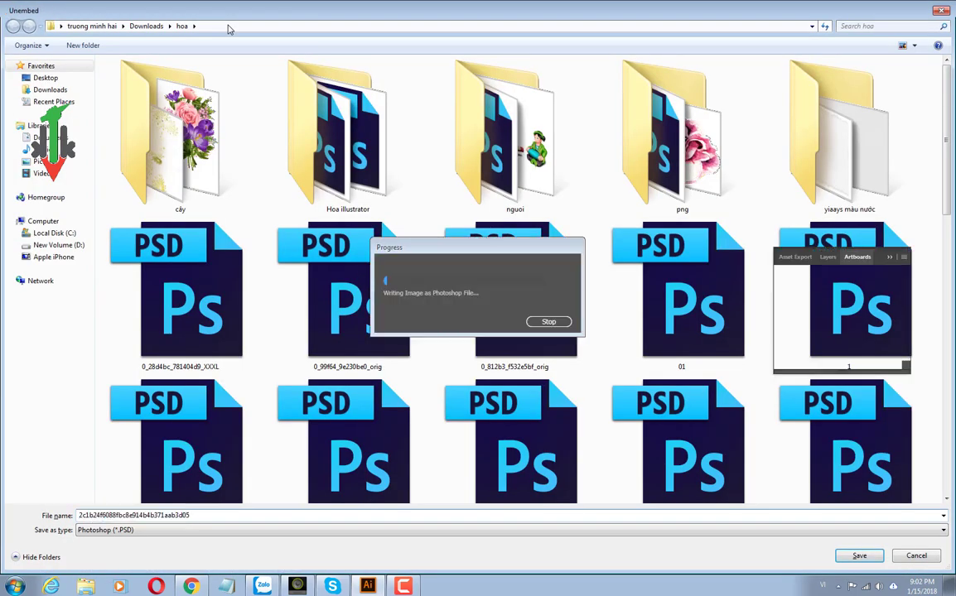
pyautogui.press('Return')
pyautogui.click(229, 28)
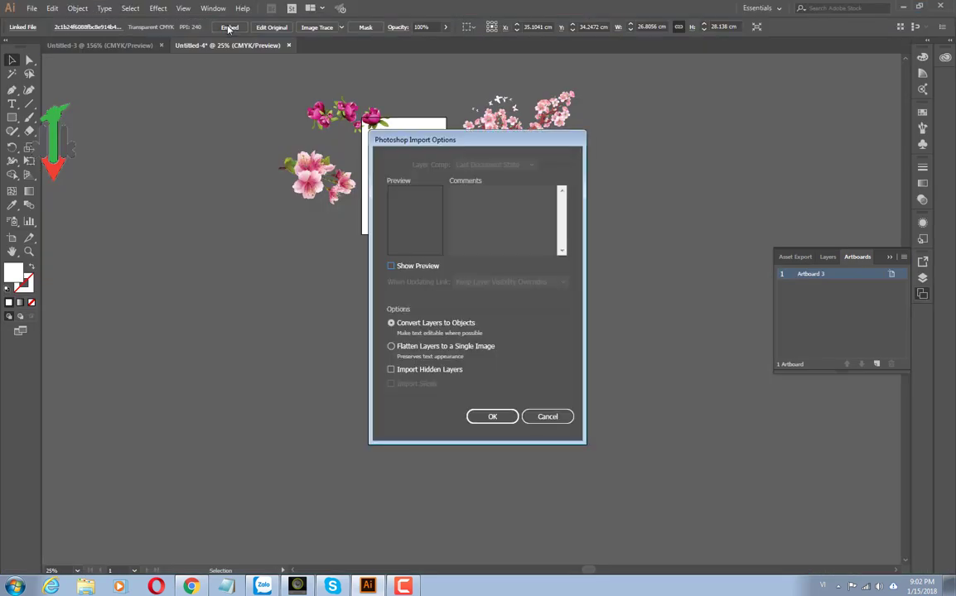
pyautogui.press('Return')
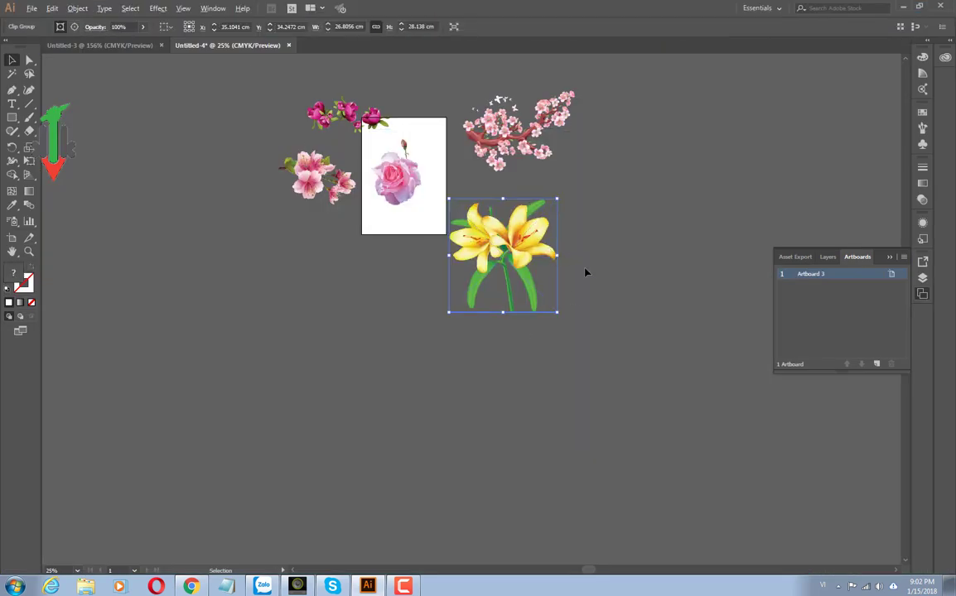
pyautogui.scroll(1, 584, 273)
pyautogui.scroll(3, 629, 294)
pyautogui.hscroll(-1, 629, 294)
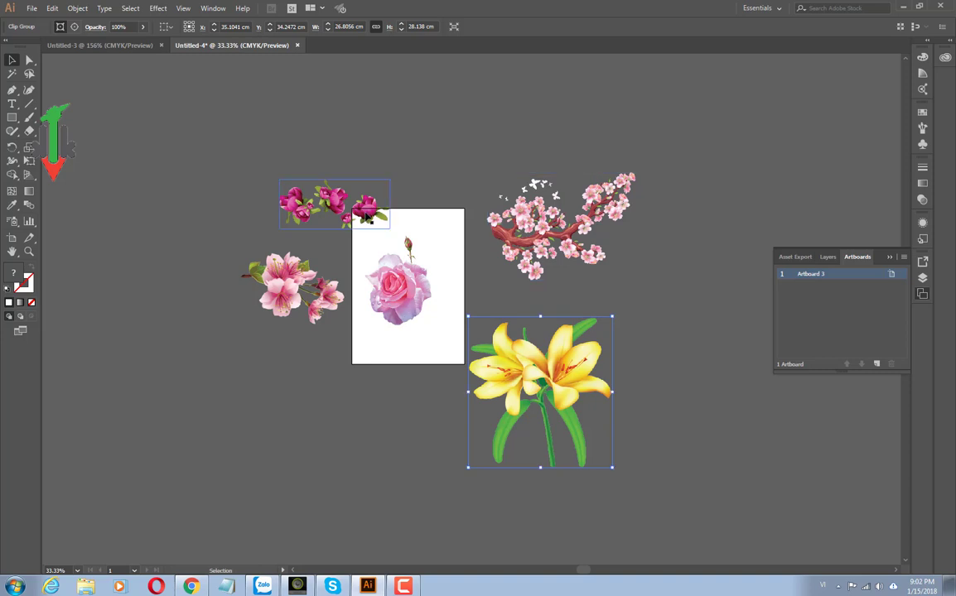
# Step: Move the flower buds aside and resize the rose at the artboard's top
pyautogui.moveTo(339, 204); pyautogui.dragTo(256, 167)
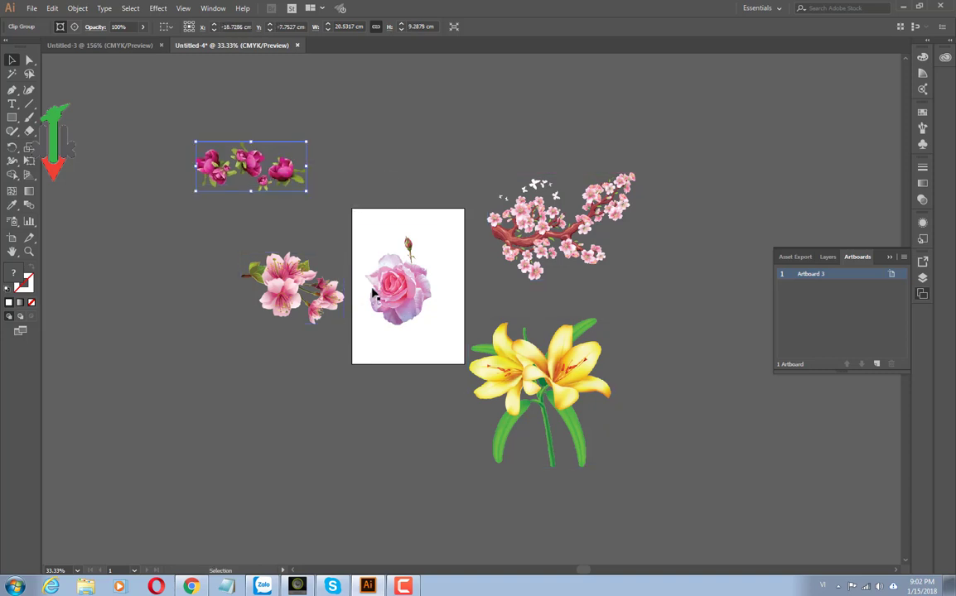
pyautogui.moveTo(393, 281); pyautogui.dragTo(385, 268)
pyautogui.moveTo(427, 219); pyautogui.dragTo(422, 227)
pyautogui.moveTo(390, 267); pyautogui.dragTo(388, 250)
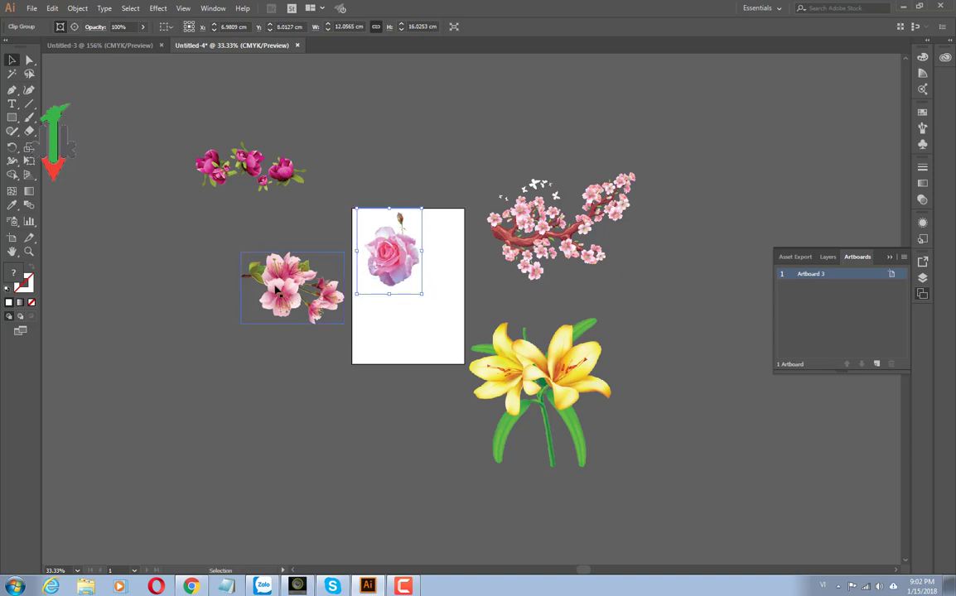
# Step: Try the pink blossom in the artboard's lower half, then delete it there
pyautogui.moveTo(272, 282); pyautogui.dragTo(383, 326)
pyautogui.moveTo(444, 295); pyautogui.dragTo(442, 294)
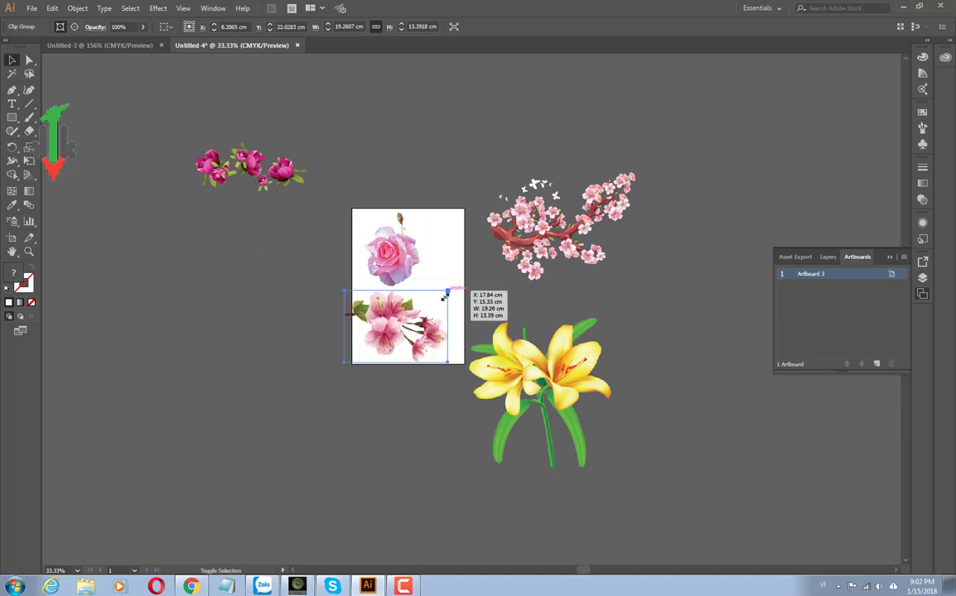
pyautogui.moveTo(397, 331); pyautogui.dragTo(411, 331)
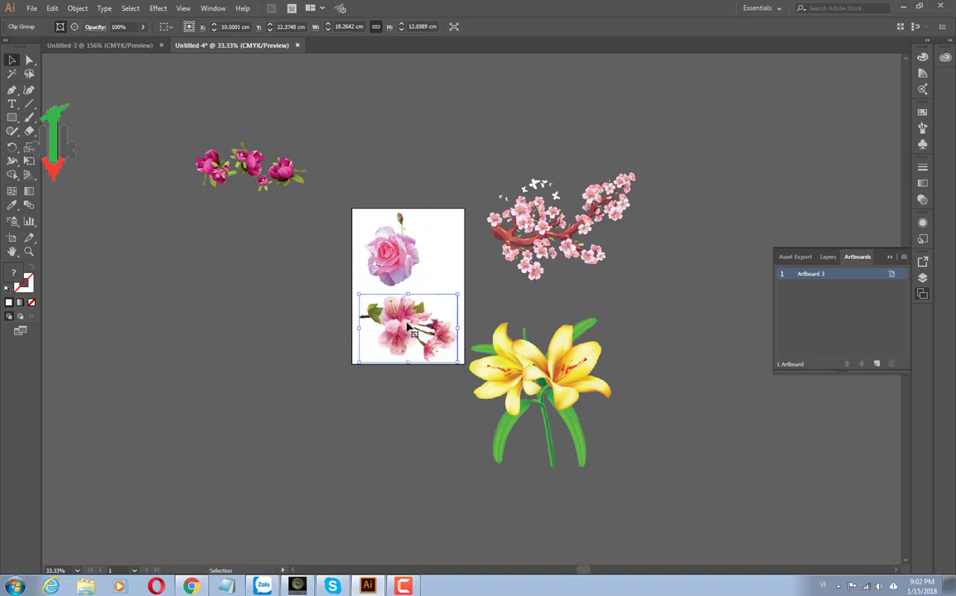
pyautogui.moveTo(402, 327); pyautogui.dragTo(238, 264)
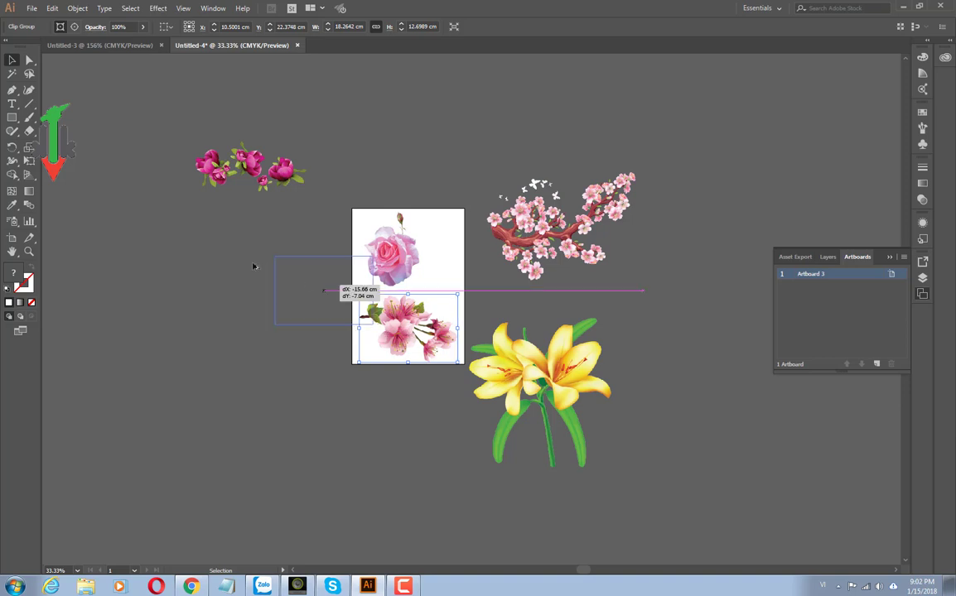
pyautogui.click(283, 179)
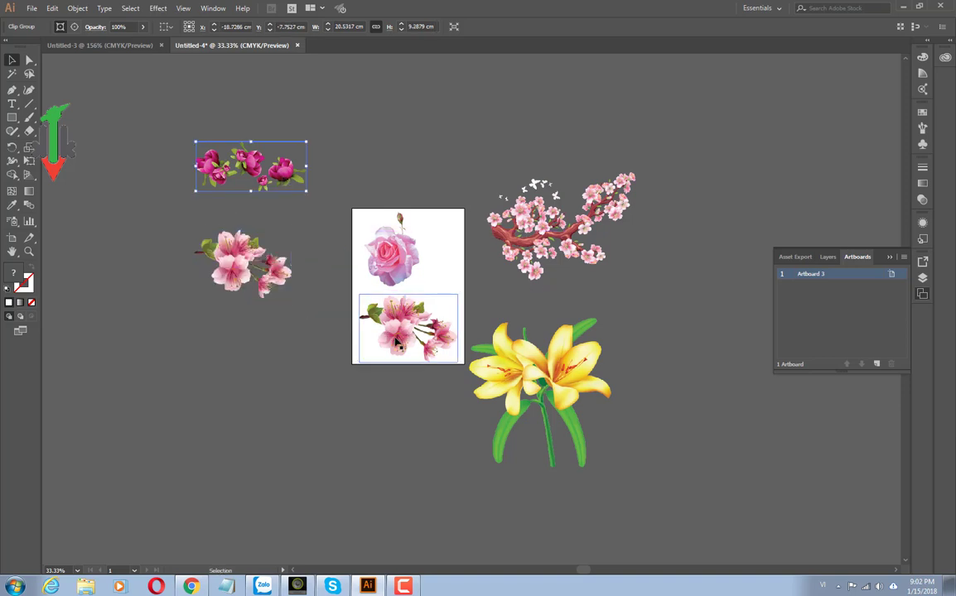
pyautogui.click(401, 327)
pyautogui.press('Delete')
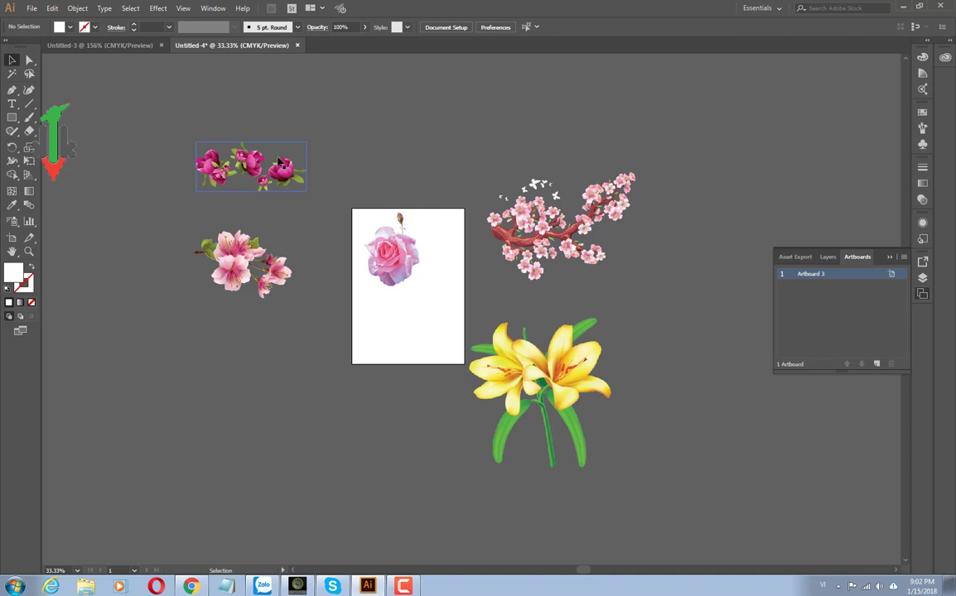
# Step: Alt-drag a copy of the magenta flowers into the artboard's lower half
pyautogui.moveTo(281, 162)
pyautogui.mouseDown()
pyautogui.moveTo(441, 336)
pyautogui.moveTo(452, 186)
pyautogui.mouseUp()
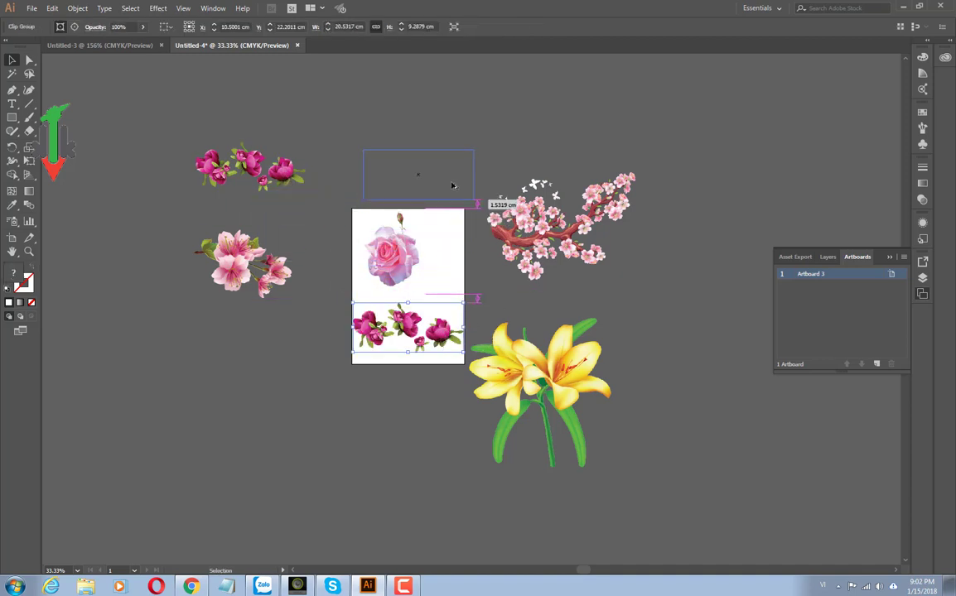
pyautogui.click(493, 220)
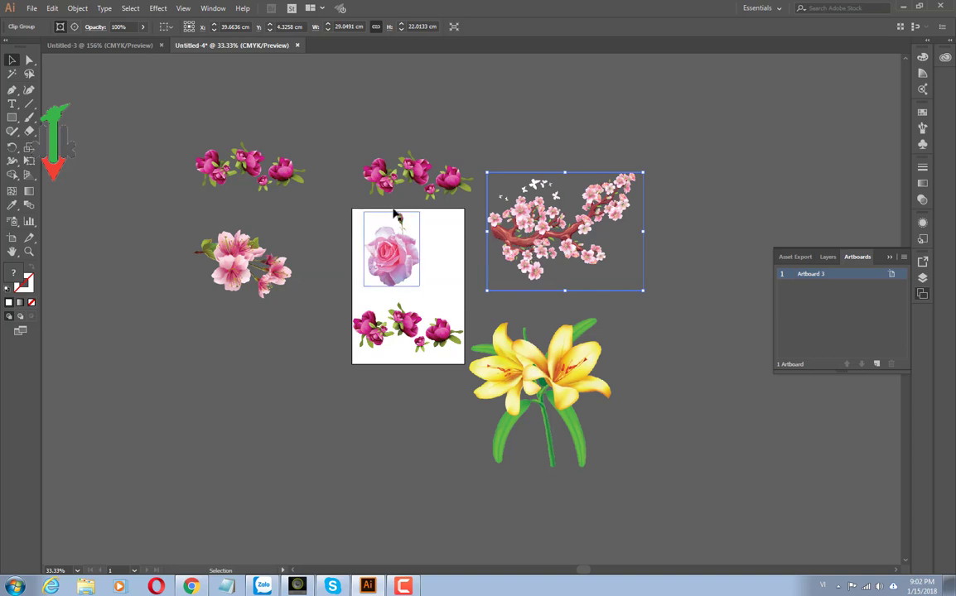
pyautogui.moveTo(414, 170); pyautogui.dragTo(416, 149)
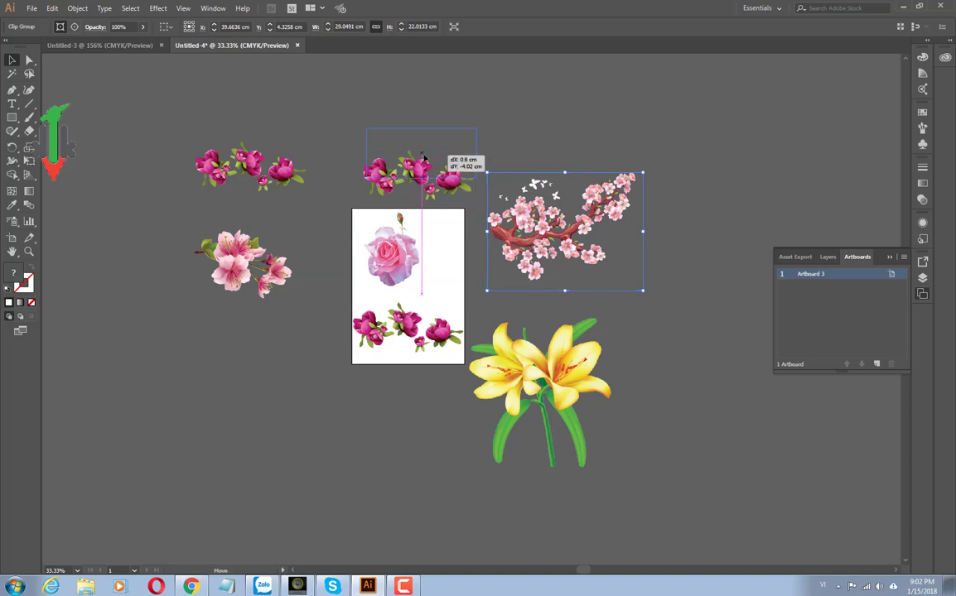
pyautogui.keyDown('alt'); pyautogui.scroll(-1, 682, 355); pyautogui.keyUp('alt')
pyautogui.click(684, 358)
pyautogui.scroll(1, 684, 356)
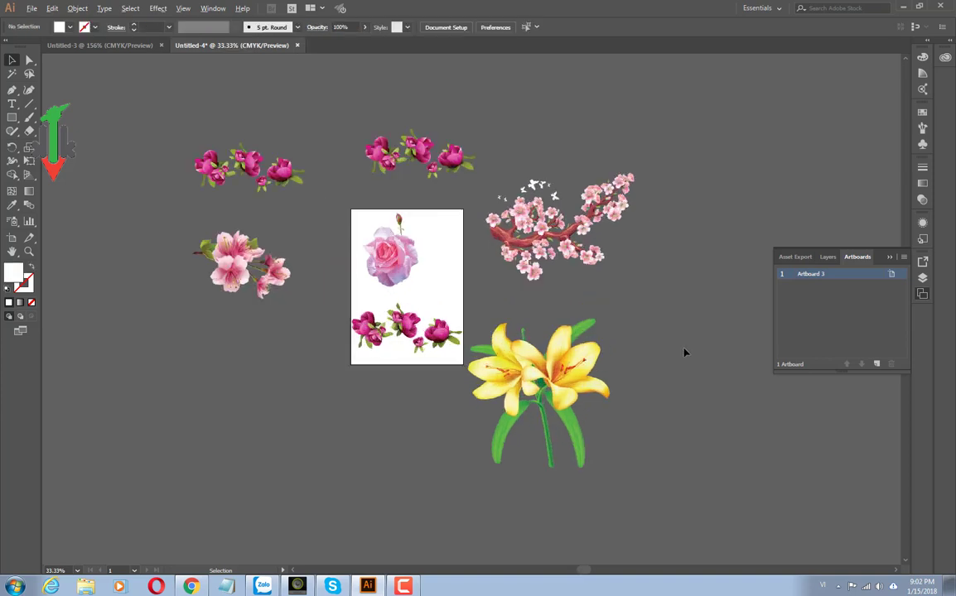
pyautogui.scroll(1, 681, 355)
pyautogui.keyDown('alt'); pyautogui.scroll(-1, 671, 350); pyautogui.keyUp('alt')
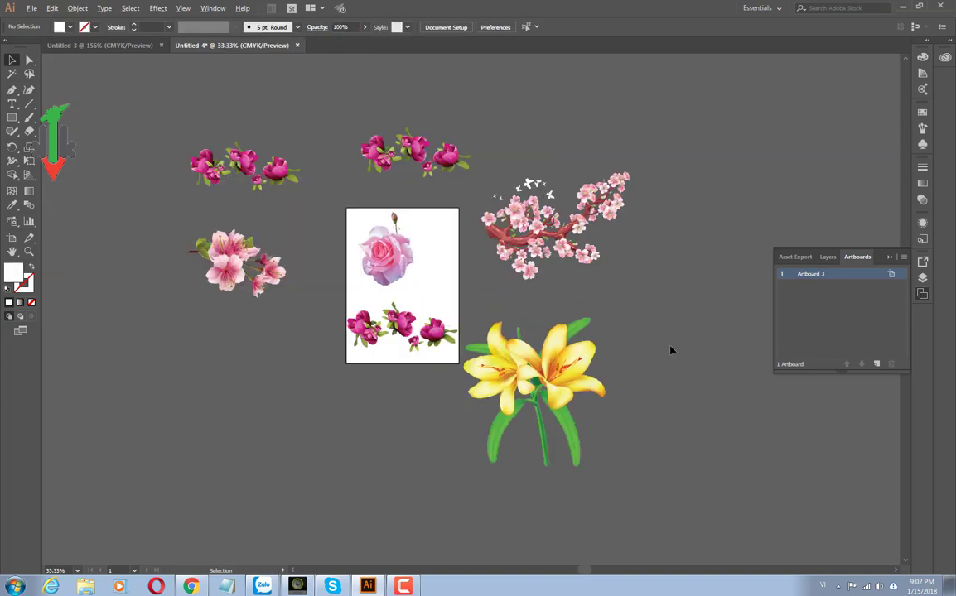
pyautogui.moveTo(634, 314); pyautogui.dragTo(626, 352)
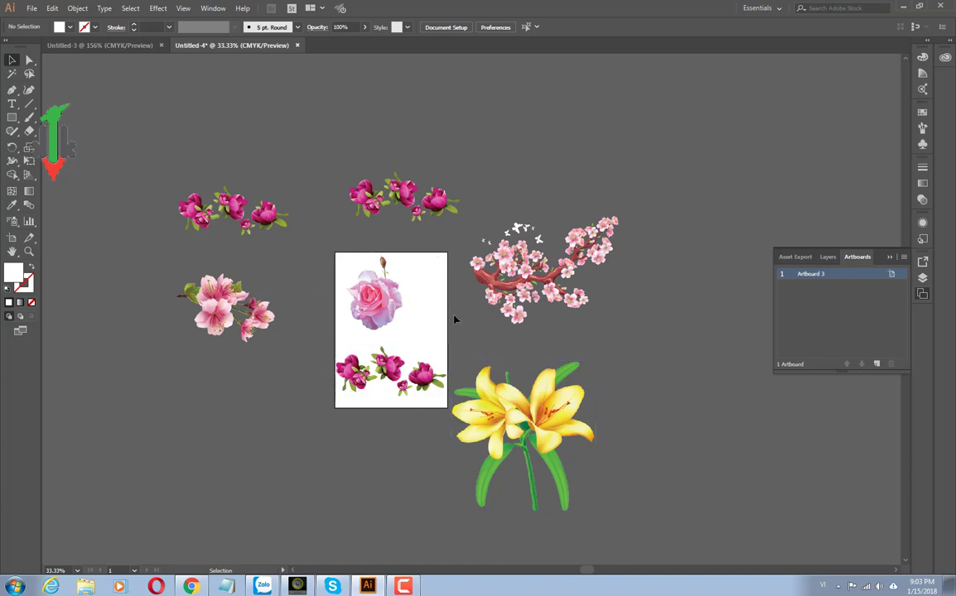
# Step: Nudge the yellow lily up and right, deselect it, and switch to the Artboard Tool
pyautogui.moveTo(457, 394); pyautogui.dragTo(506, 374)
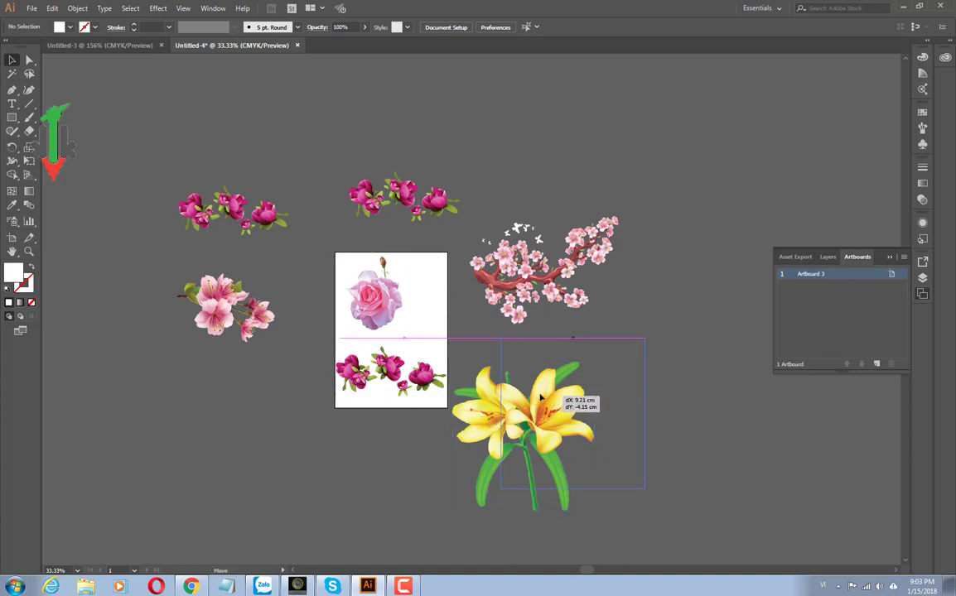
pyautogui.click(706, 407)
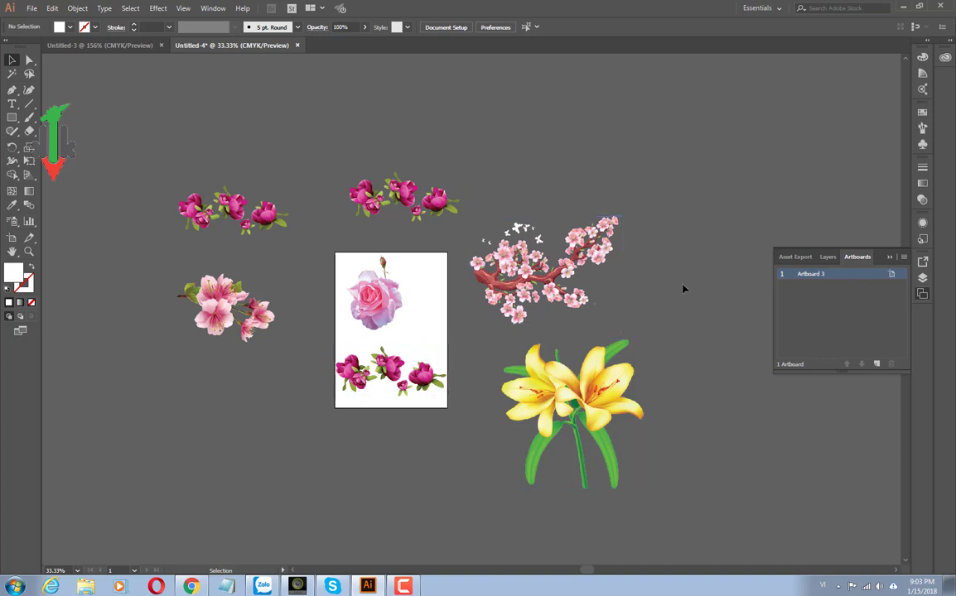
pyautogui.keyDown('alt'); pyautogui.scroll(1, 424, 277); pyautogui.keyUp('alt')
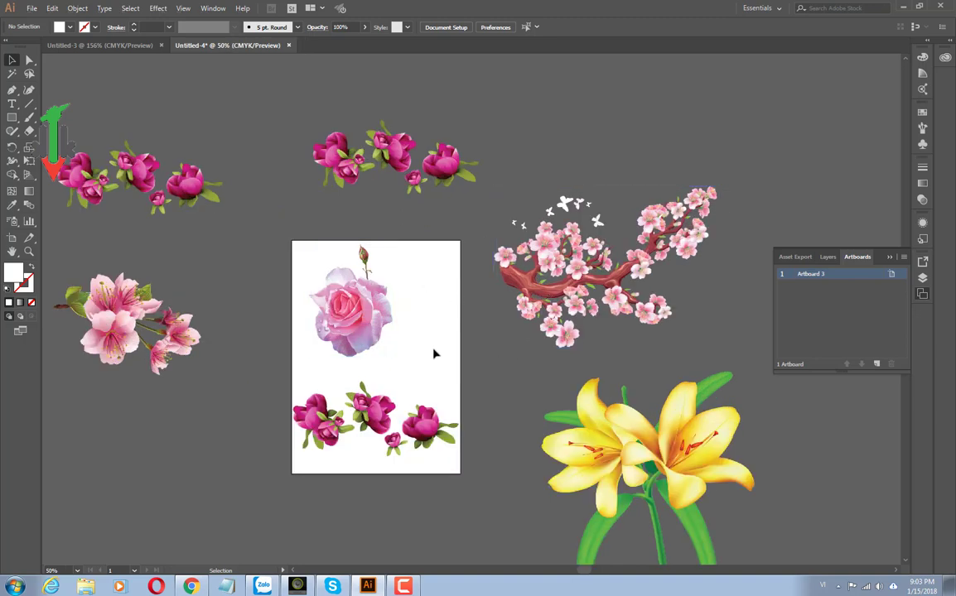
pyautogui.click(12, 237)
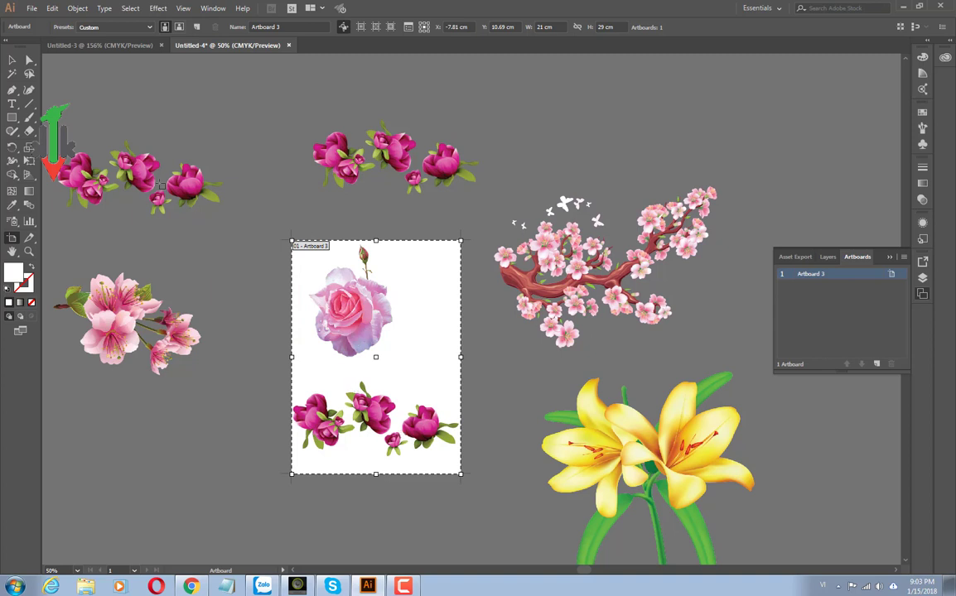
# Step: Fit artboards to both peony groups, the left pink flower, cherry branch and lily
pyautogui.press('v')
pyautogui.click(132, 164)
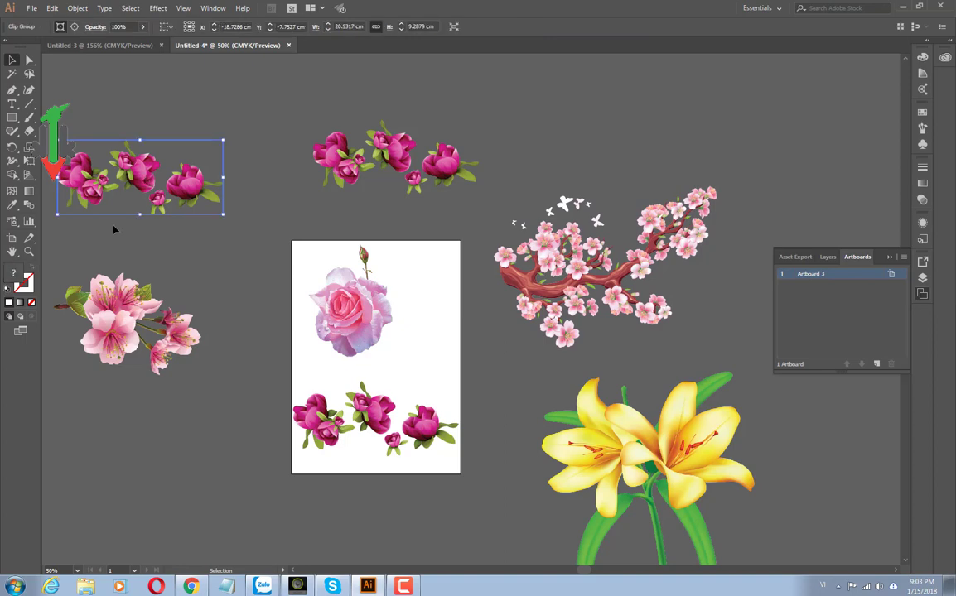
pyautogui.click(12, 239)
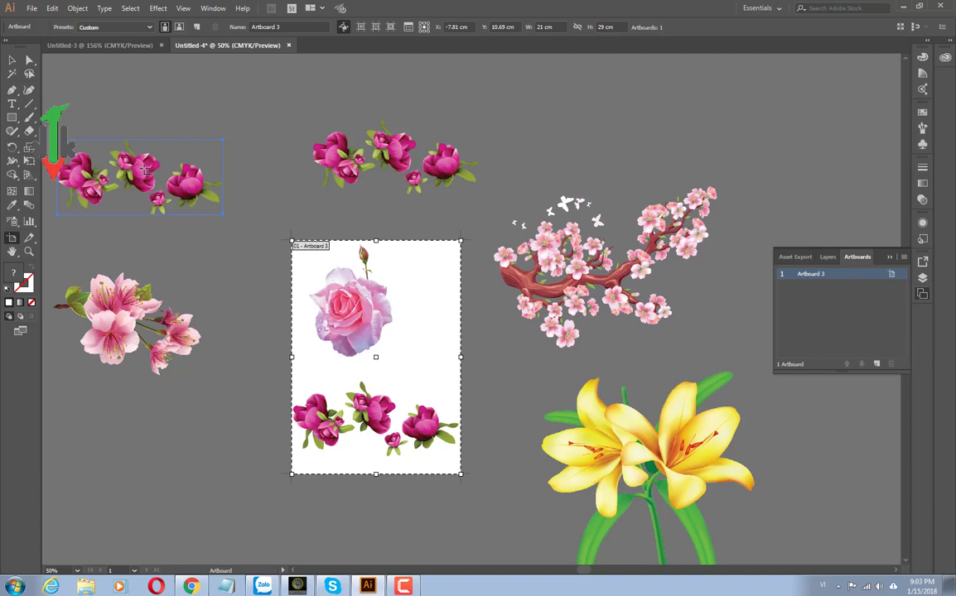
pyautogui.click(145, 170)
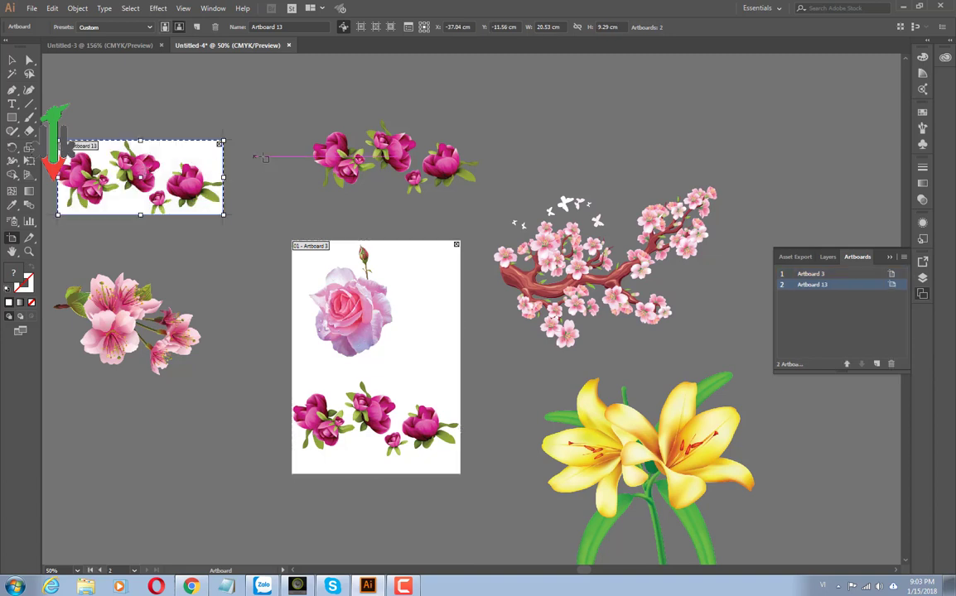
pyautogui.click(400, 153)
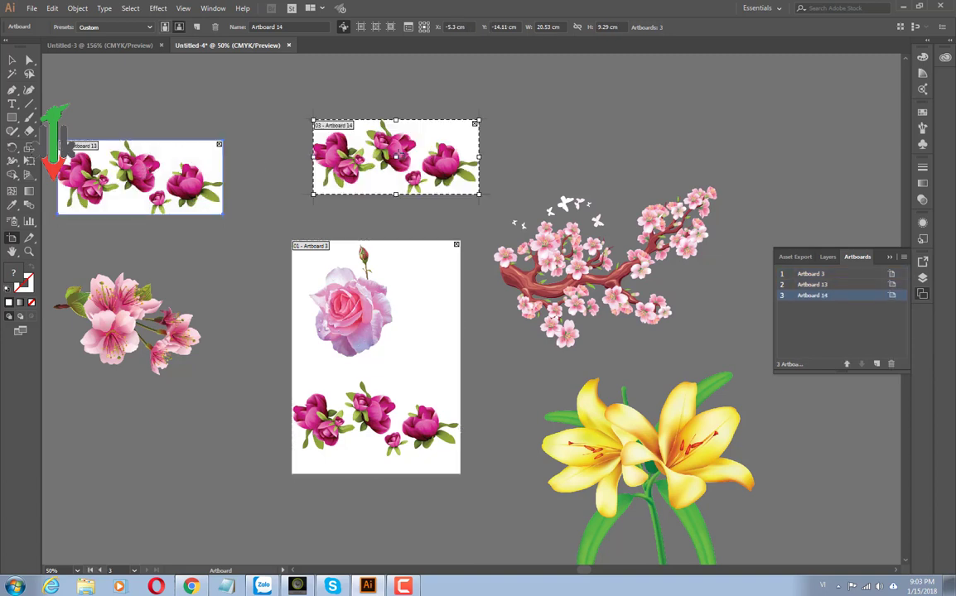
pyautogui.click(128, 324)
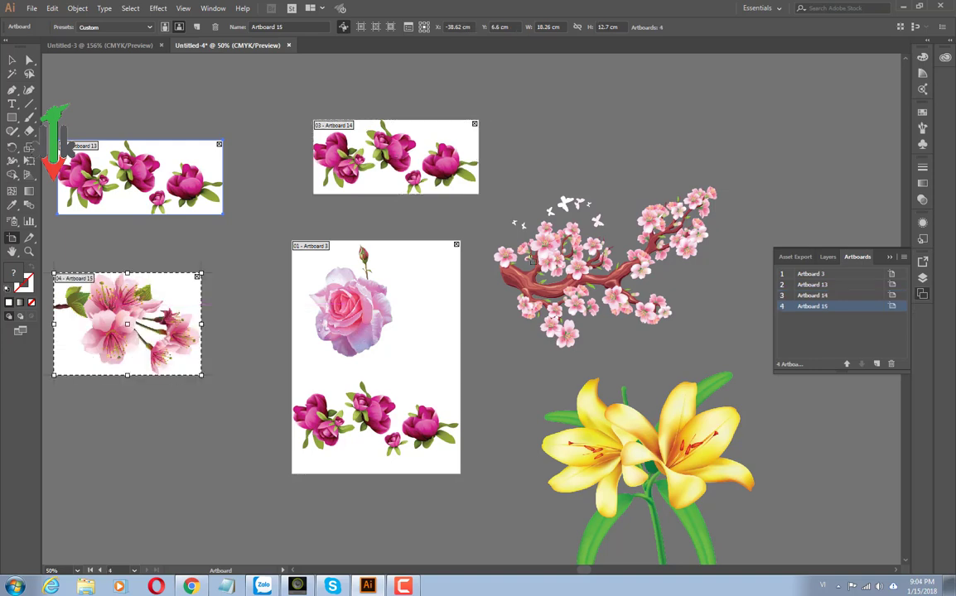
pyautogui.click(526, 222)
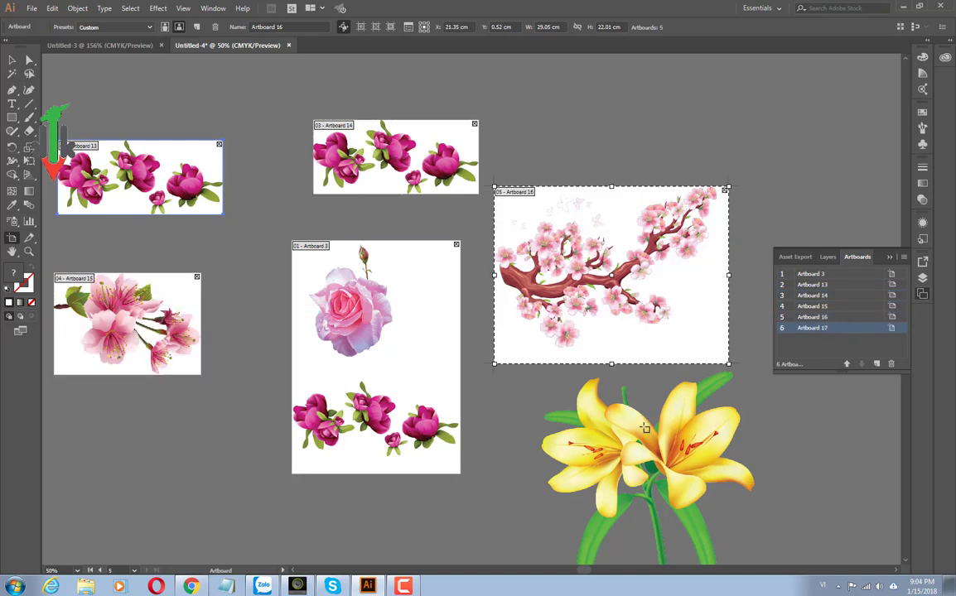
pyautogui.click(582, 387)
# Step: Return to the Selection Tool, deselect, and nudge the rose on the canvas
pyautogui.click(12, 60)
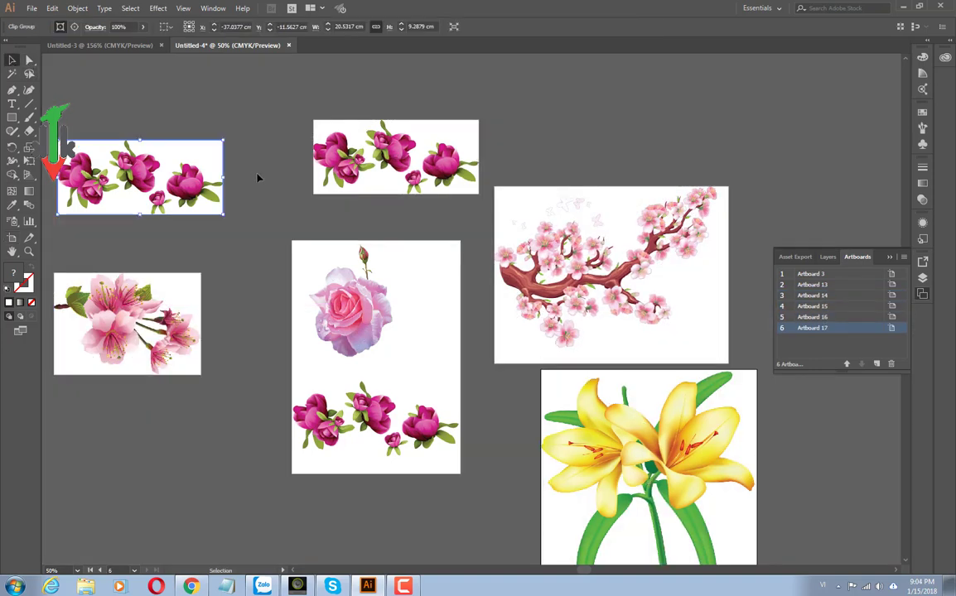
pyautogui.click(265, 161)
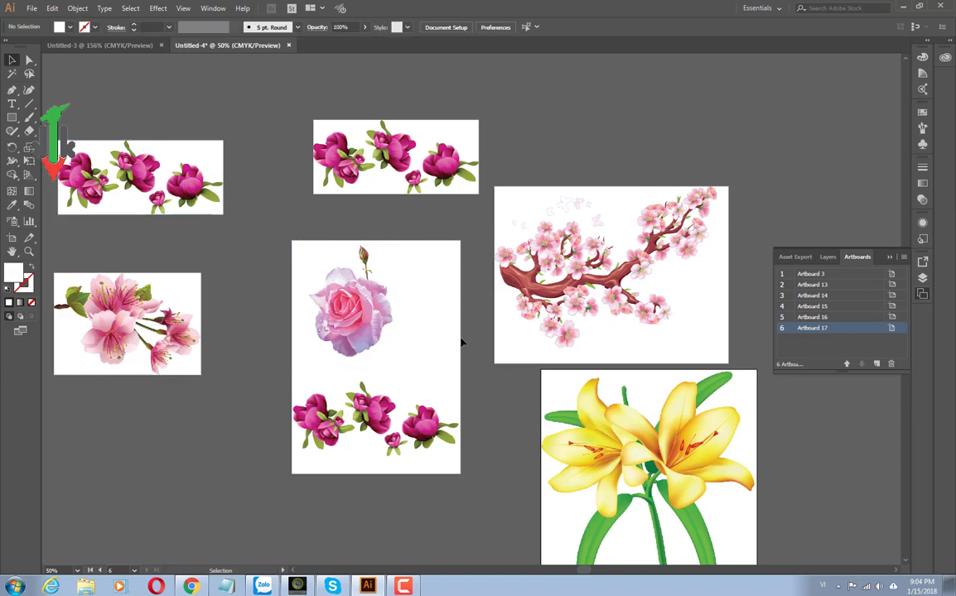
pyautogui.moveTo(340, 311); pyautogui.dragTo(350, 327)
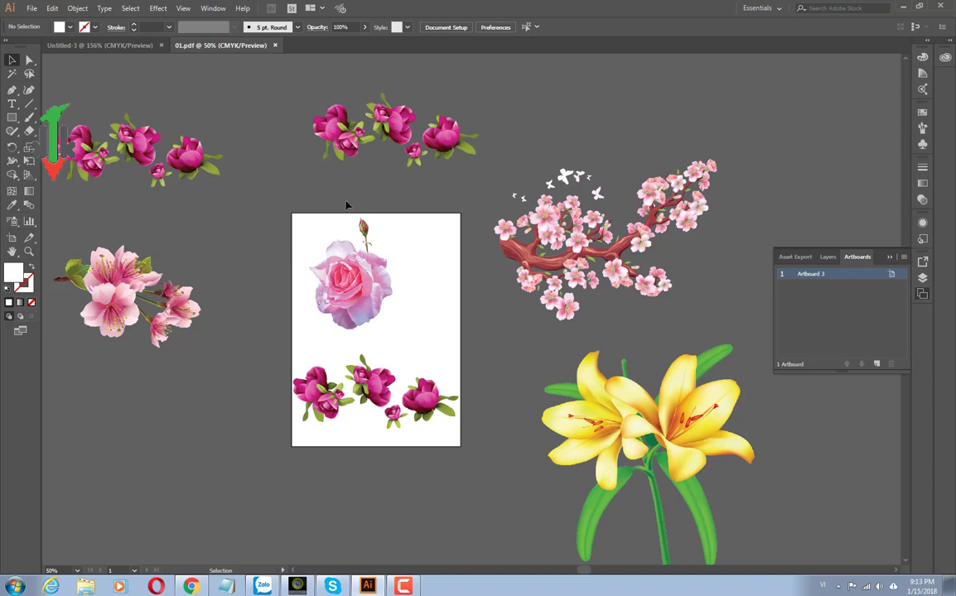
# Step: Save the document as Adobe PDF '01' in Downloads, replacing the existing 01.pdf
pyautogui.click(31, 8)
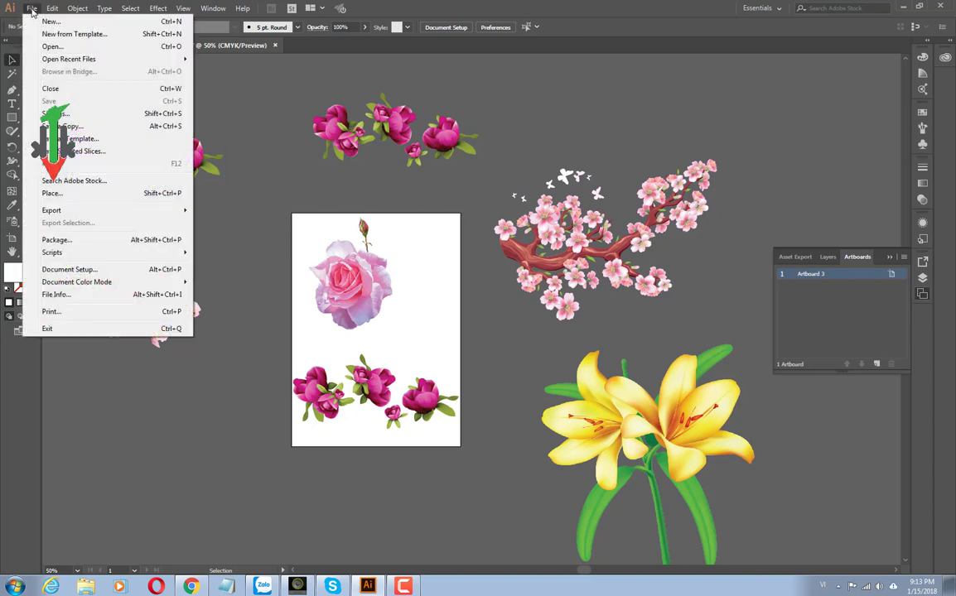
pyautogui.click(58, 114)
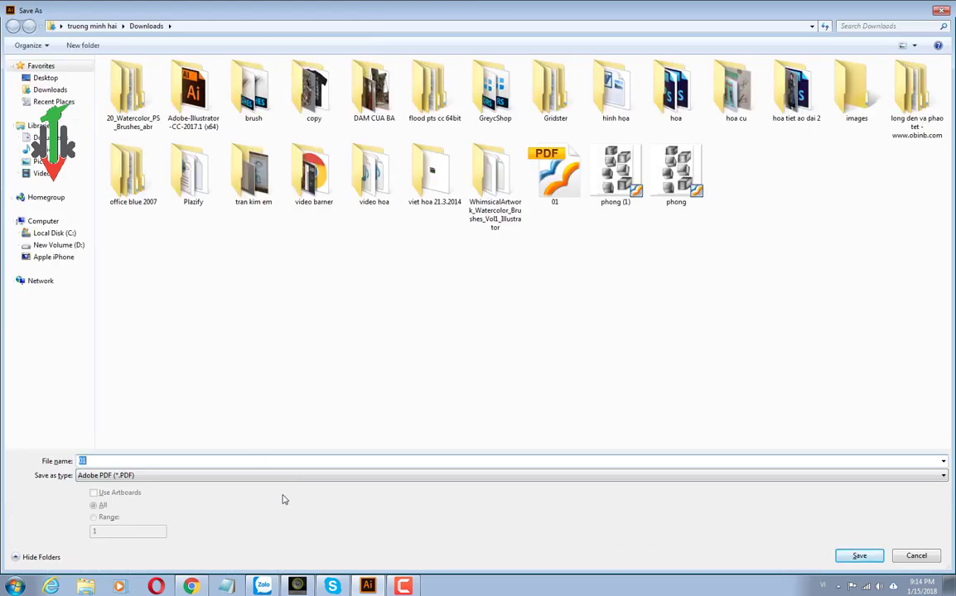
pyautogui.click(135, 459)
pyautogui.doubleClick(135, 459)
pyautogui.click(195, 477)
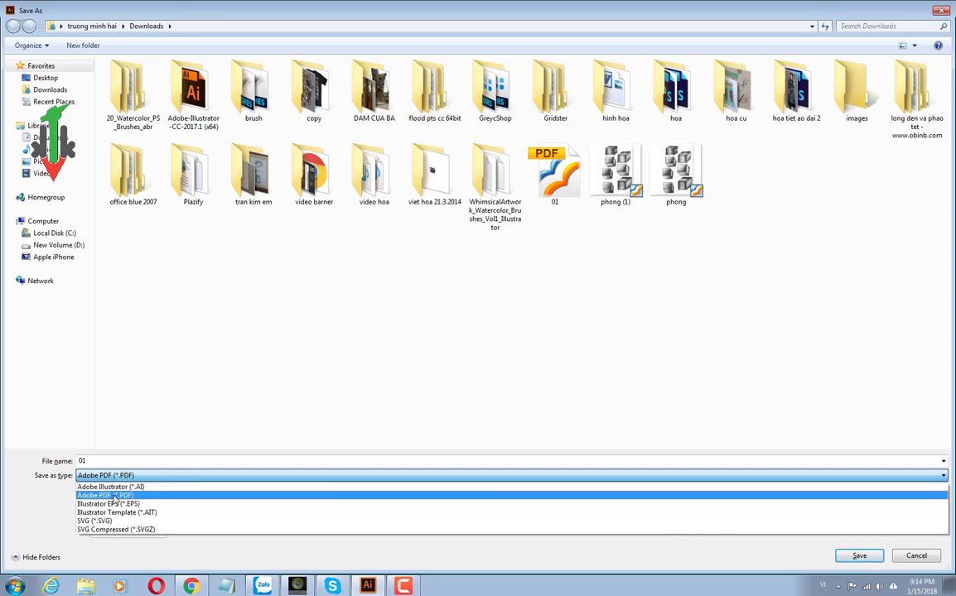
pyautogui.click(511, 166)
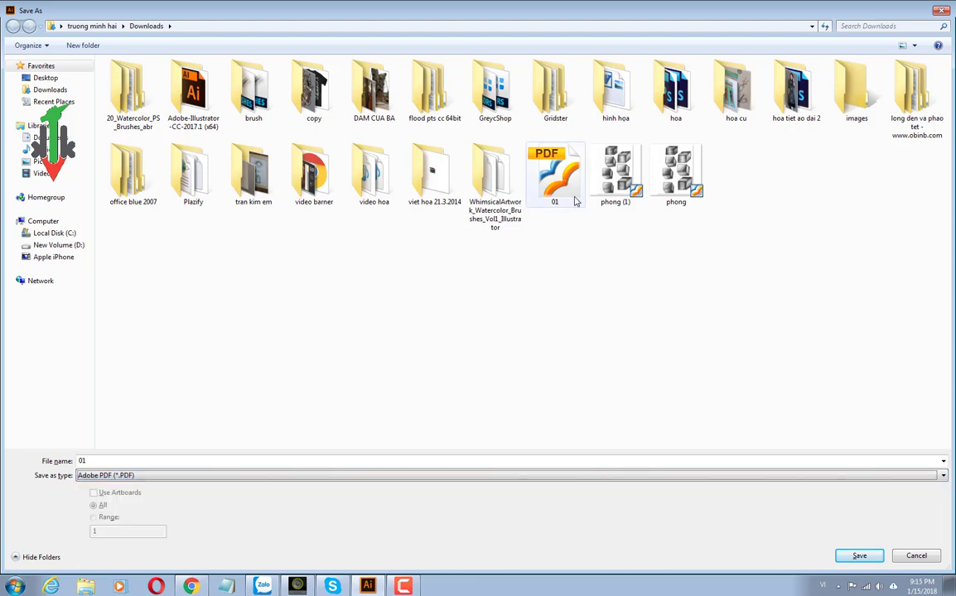
pyautogui.click(852, 556)
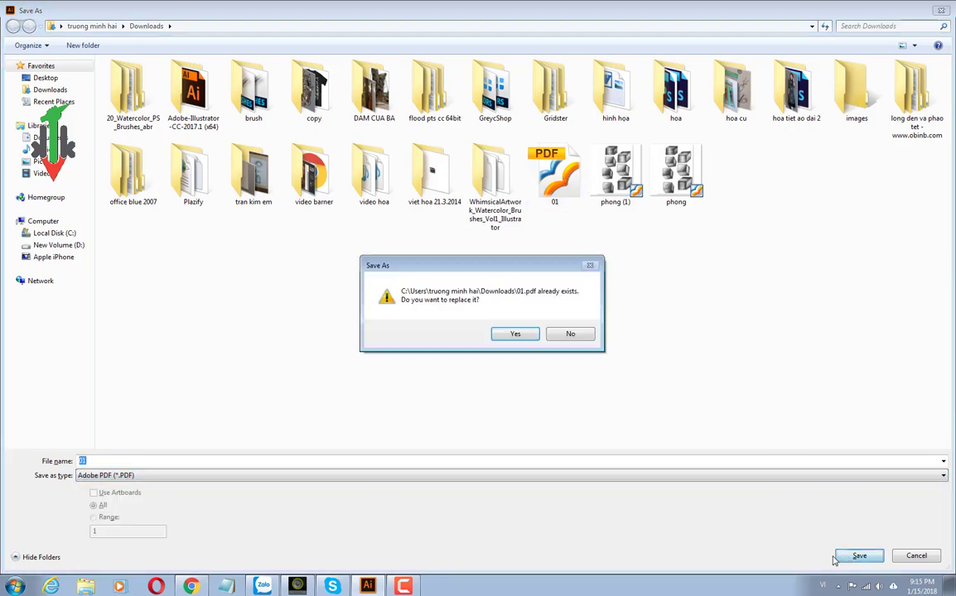
pyautogui.click(512, 335)
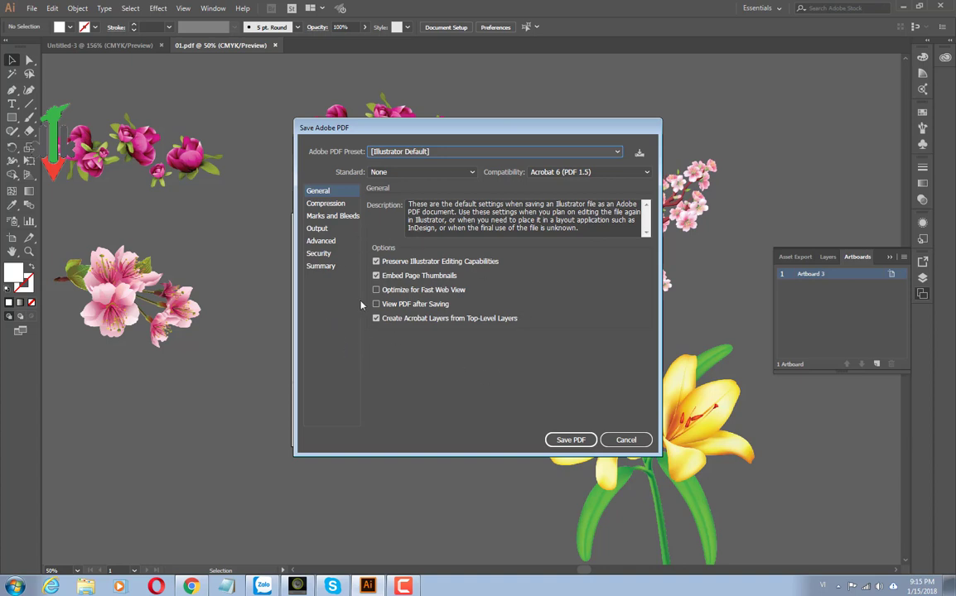
# Step: Save 01.pdf with the Illustrator Default preset and open it from Downloads
pyautogui.click(571, 440)
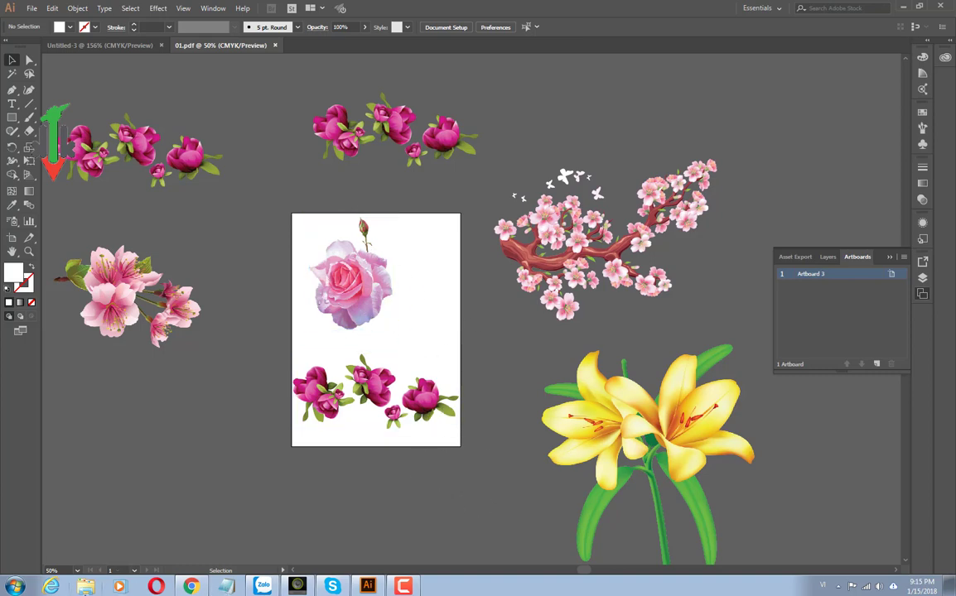
pyautogui.click(85, 586)
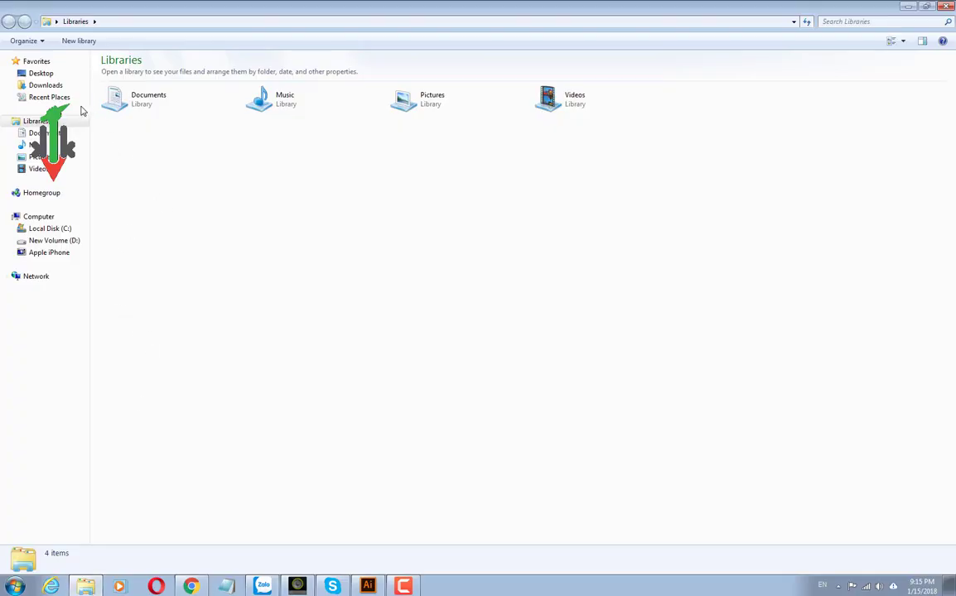
pyautogui.click(48, 86)
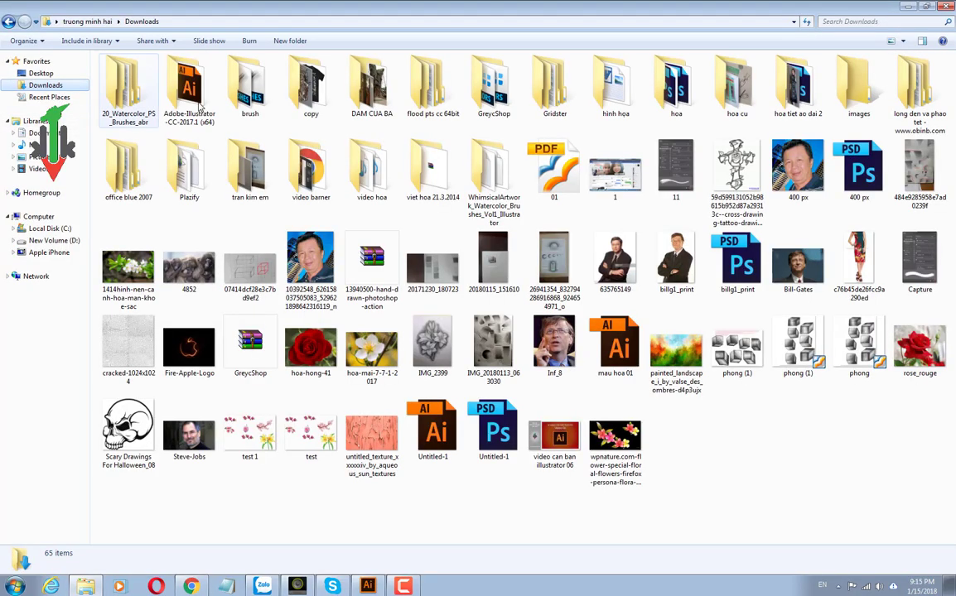
pyautogui.doubleClick(560, 177)
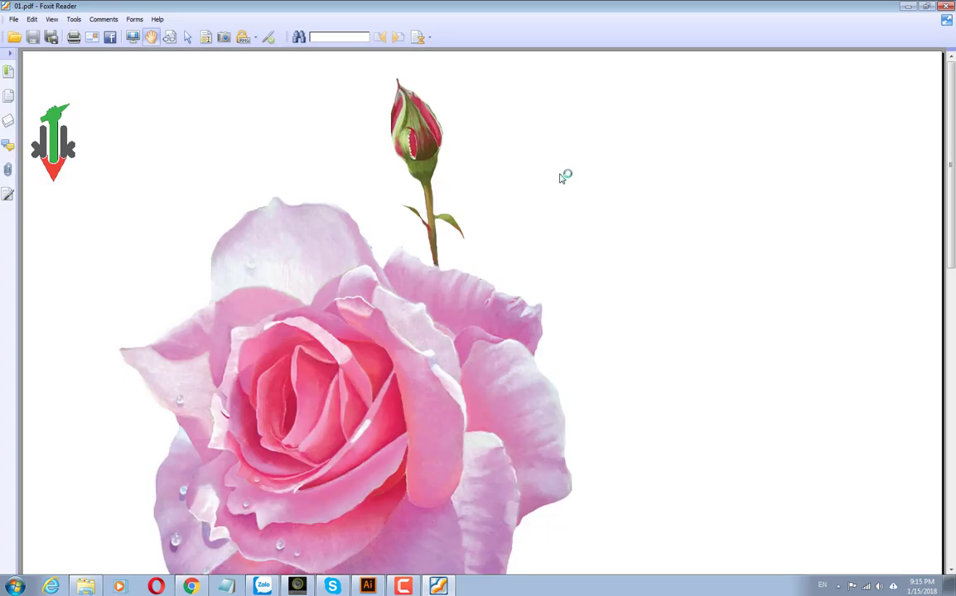
# Step: Scroll through 01.pdf's rose and magenta peonies in Foxit Reader, then close it
pyautogui.scroll(-2, 440, 361)
pyautogui.scroll(-2, 440, 361)
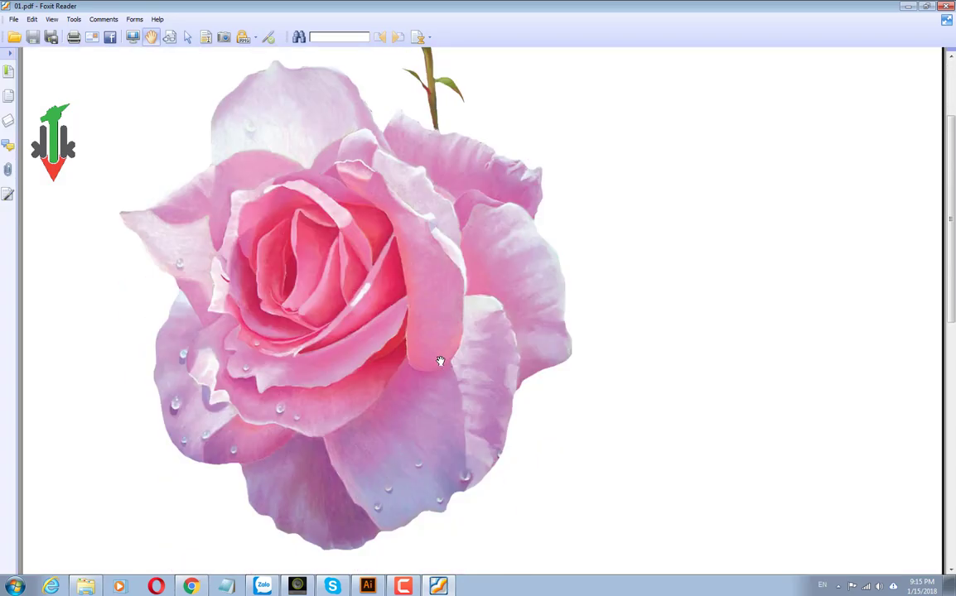
pyautogui.scroll(-3, 521, 429)
pyautogui.scroll(-3, 520, 429)
pyautogui.scroll(-2, 521, 428)
pyautogui.scroll(-1, 521, 428)
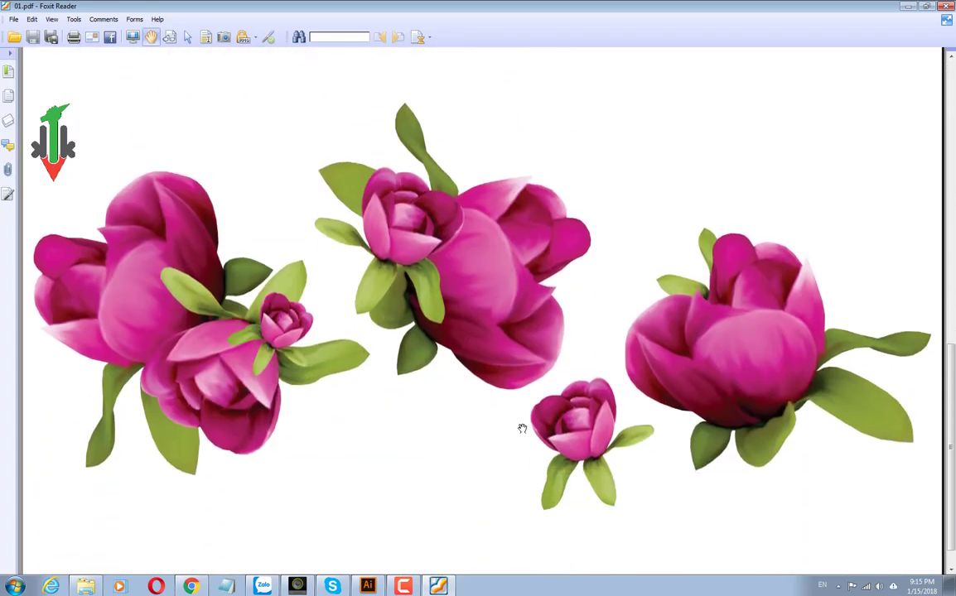
pyautogui.scroll(-1, 521, 428)
pyautogui.scroll(3, 521, 428)
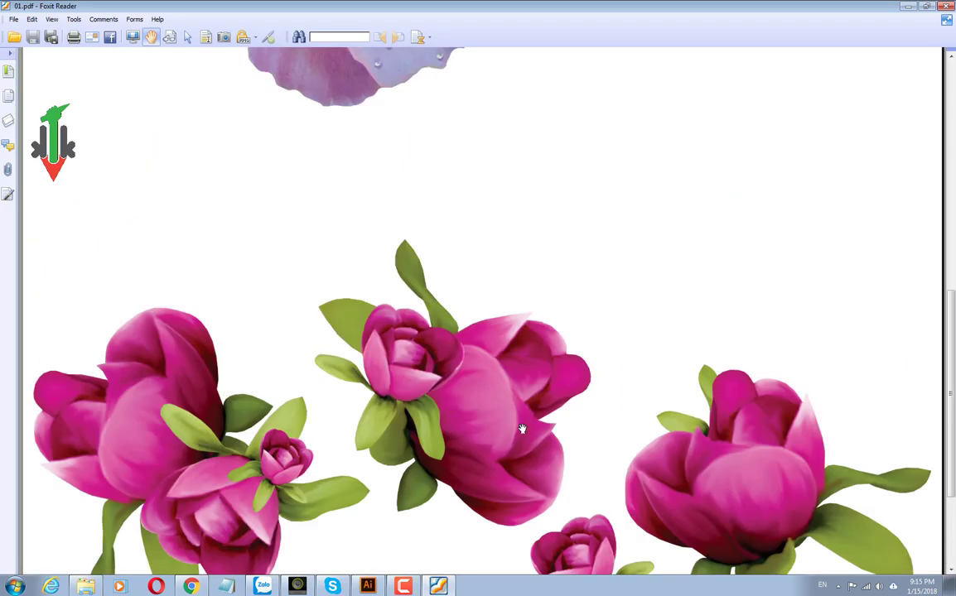
pyautogui.scroll(5, 546, 419)
pyautogui.scroll(3, 640, 277)
pyautogui.scroll(1, 728, 274)
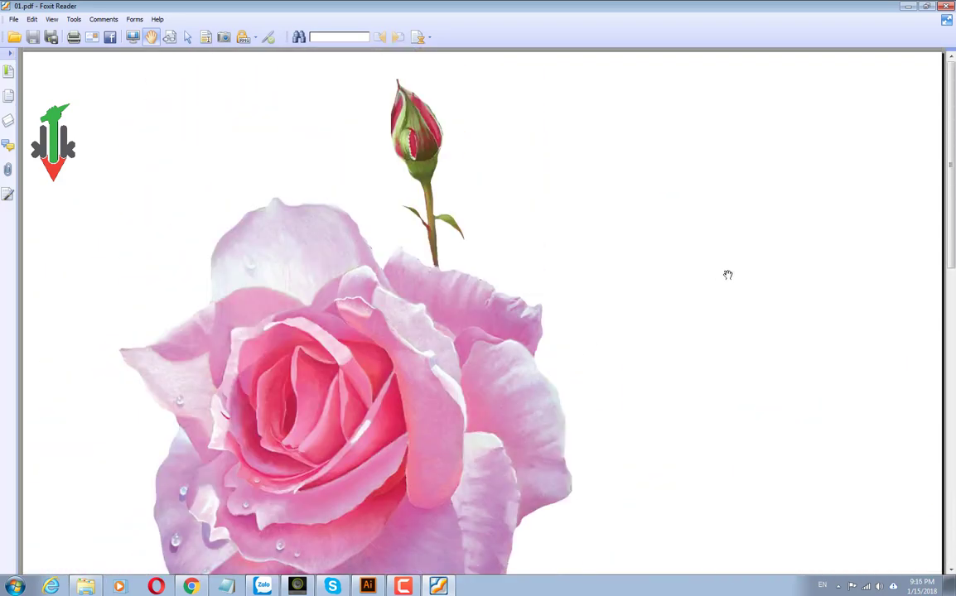
pyautogui.scroll(-5, 729, 275)
pyautogui.scroll(-5, 729, 274)
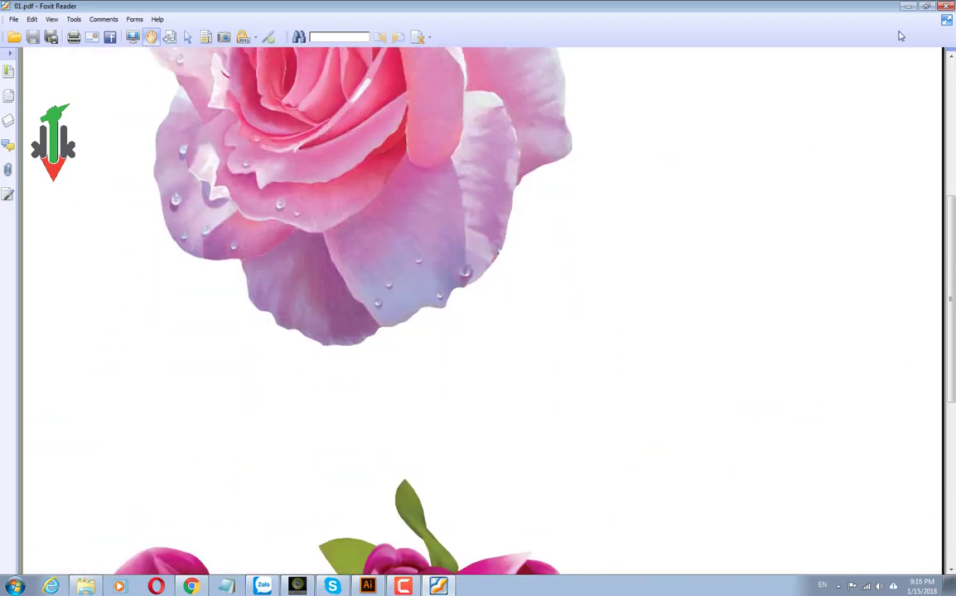
pyautogui.click(947, 8)
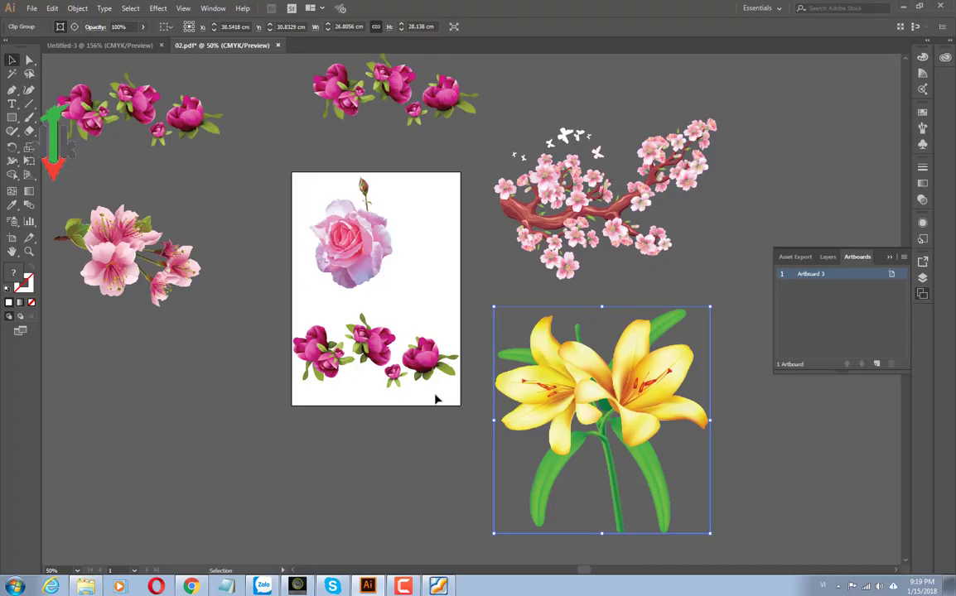
# Step: Fit artboards to both peony groups, the left pink flower, cherry branch and yellow lily
pyautogui.click(176, 480)
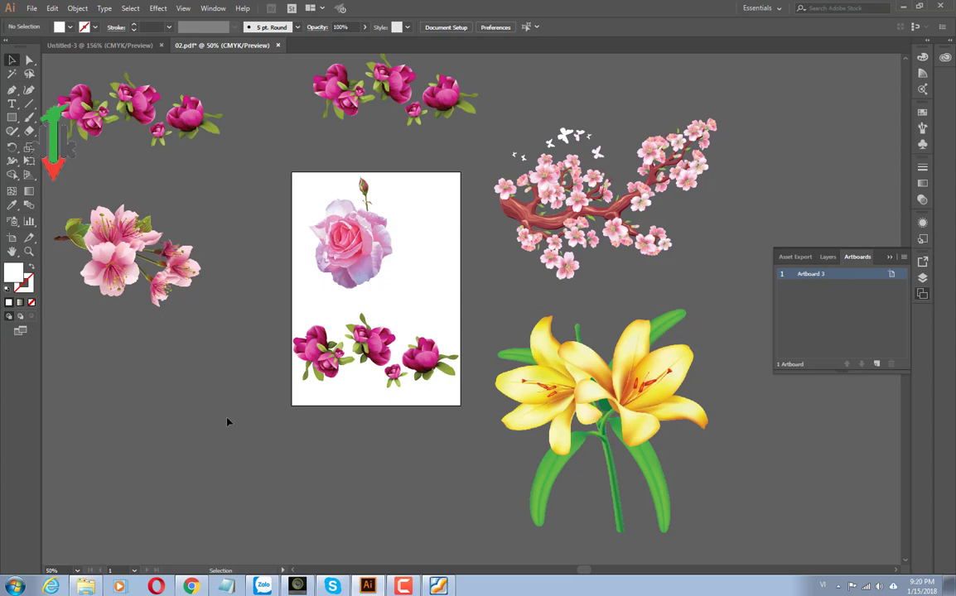
pyautogui.click(11, 239)
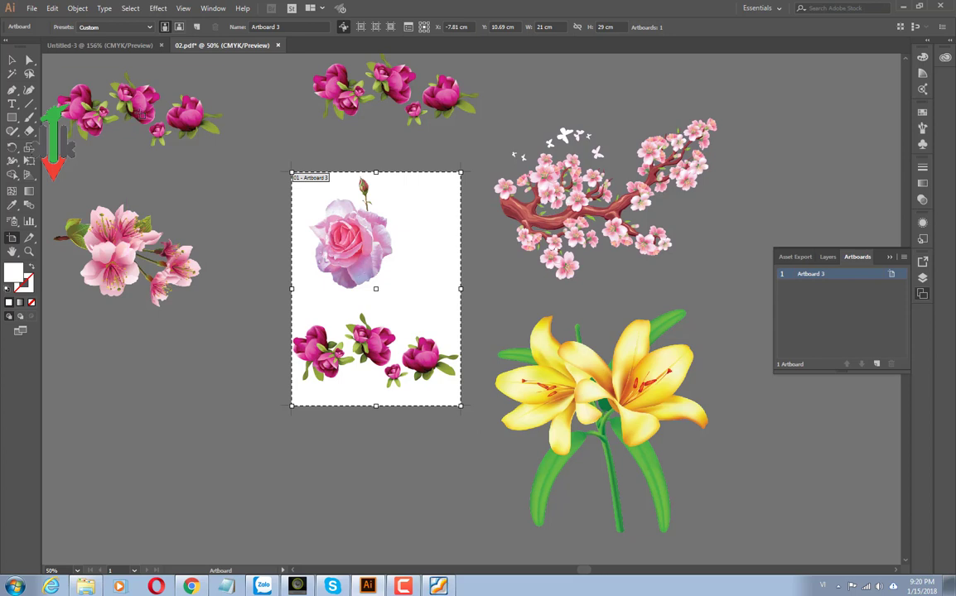
pyautogui.click(142, 114)
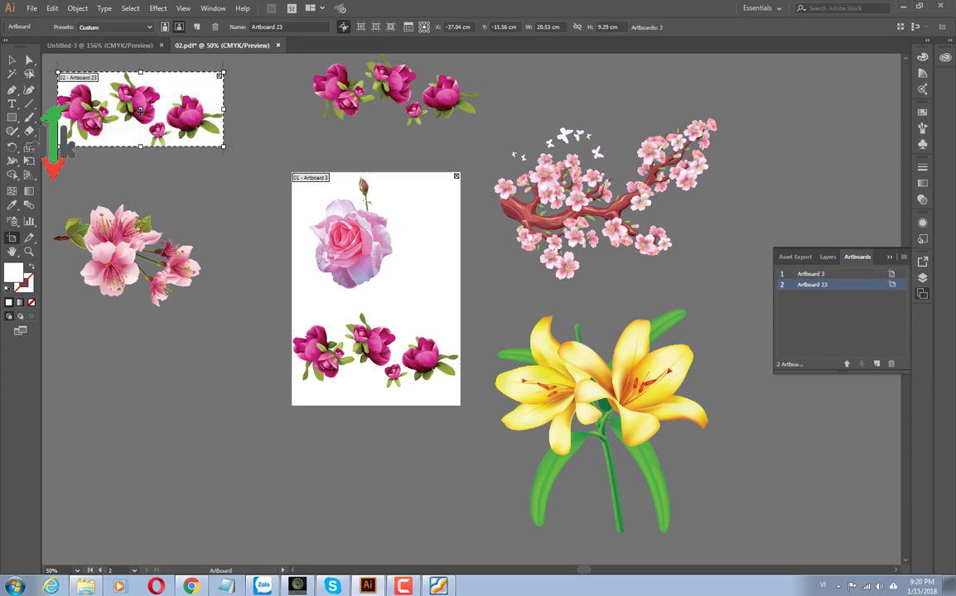
pyautogui.click(319, 78)
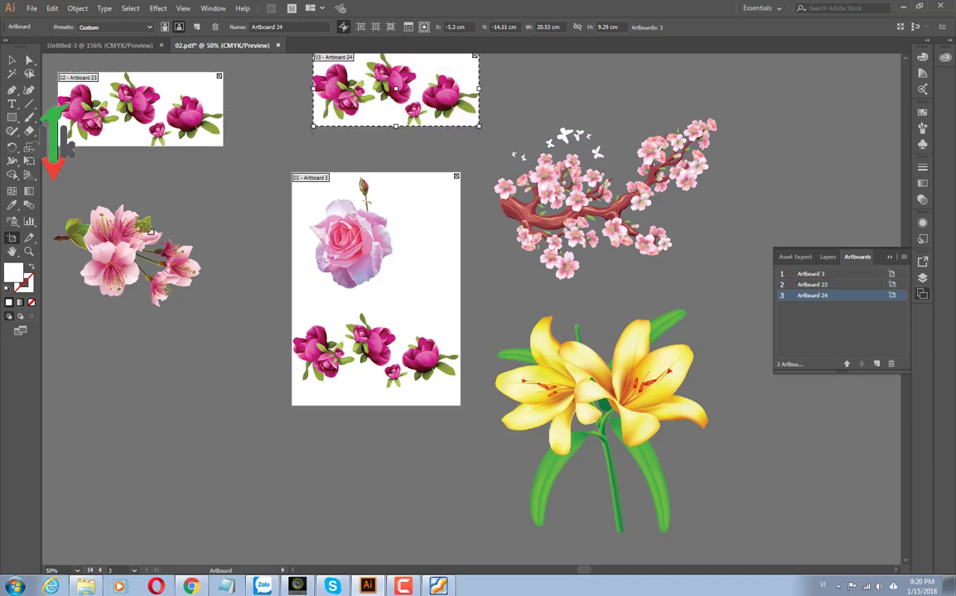
pyautogui.click(130, 214)
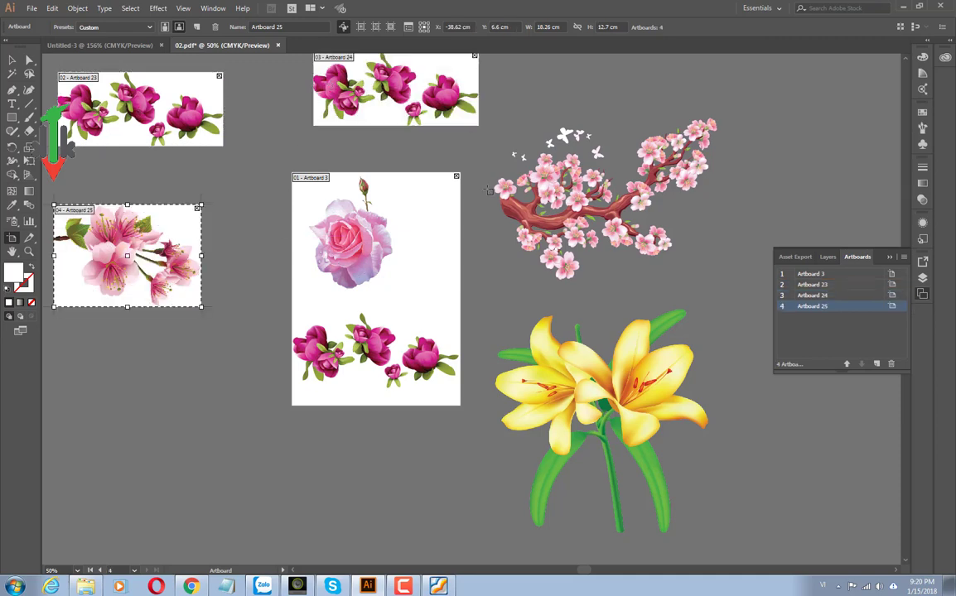
pyautogui.click(577, 194)
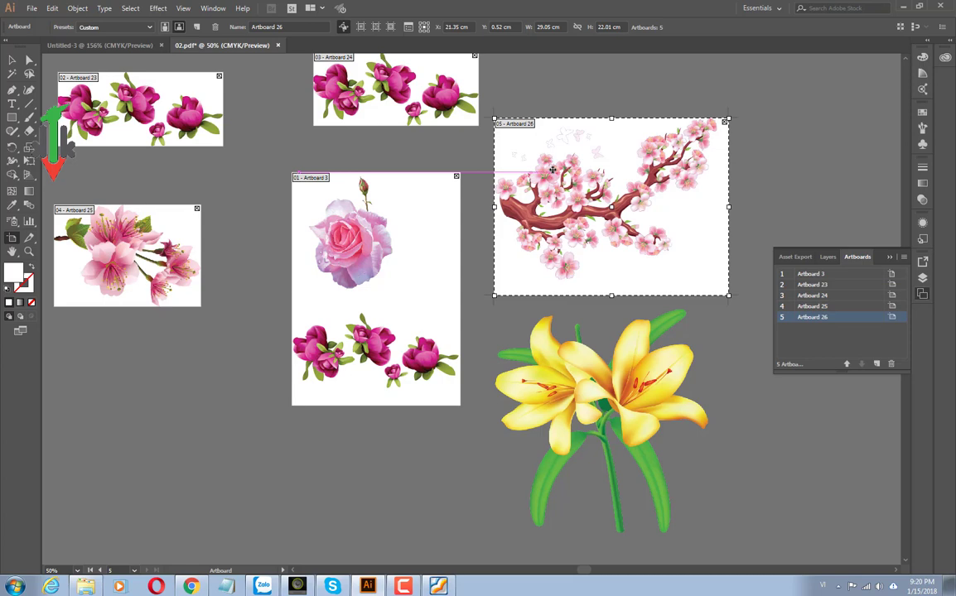
pyautogui.click(593, 366)
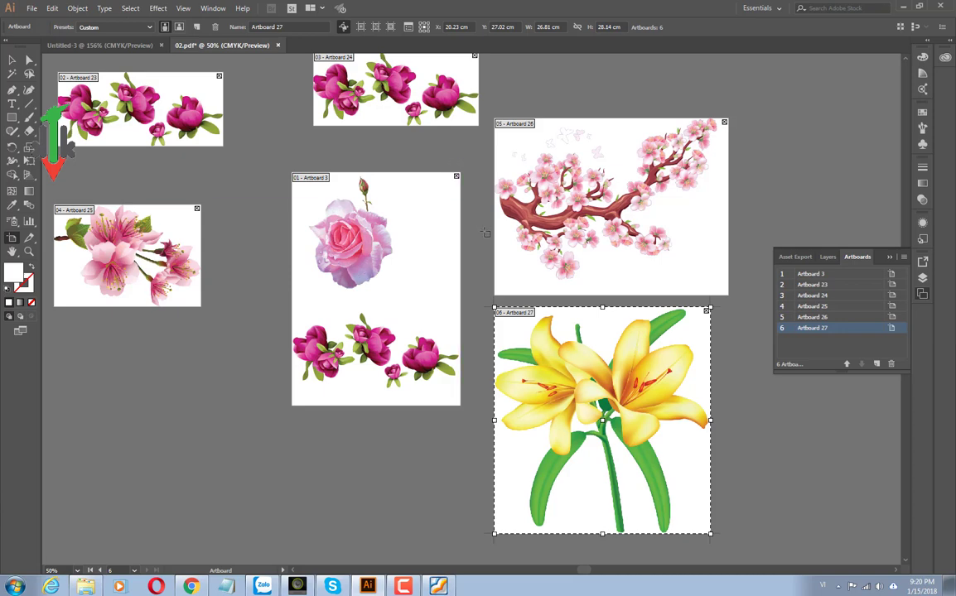
pyautogui.scroll(1, 251, 231)
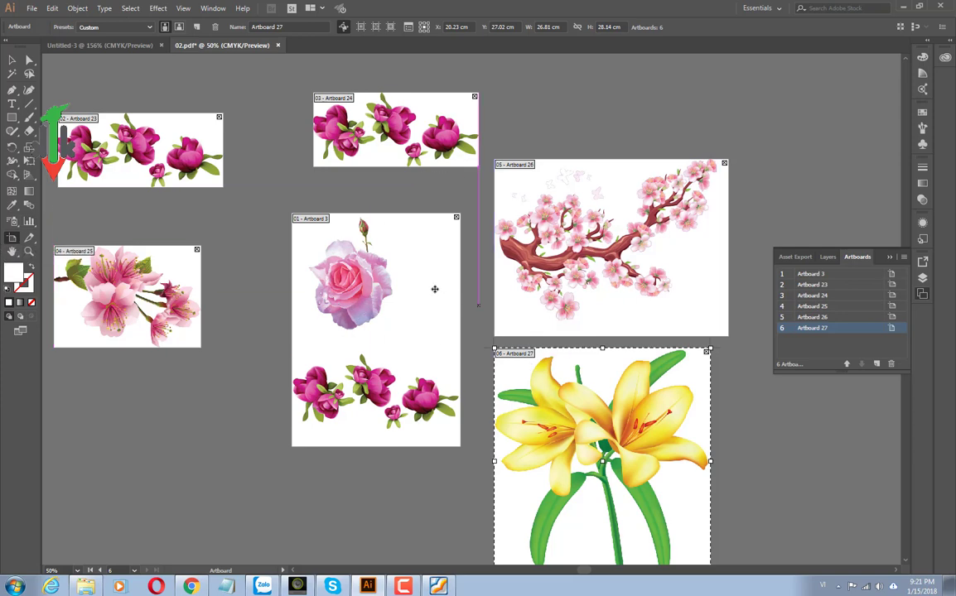
# Step: Try saving over 02.pdf in Downloads and dismiss the can't-save error
pyautogui.click(31, 8)
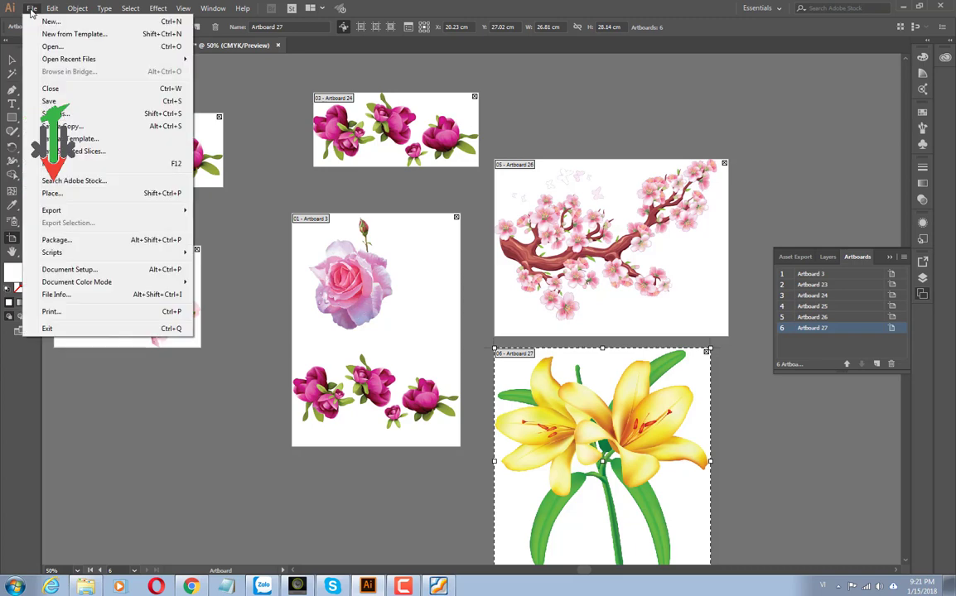
pyautogui.click(64, 114)
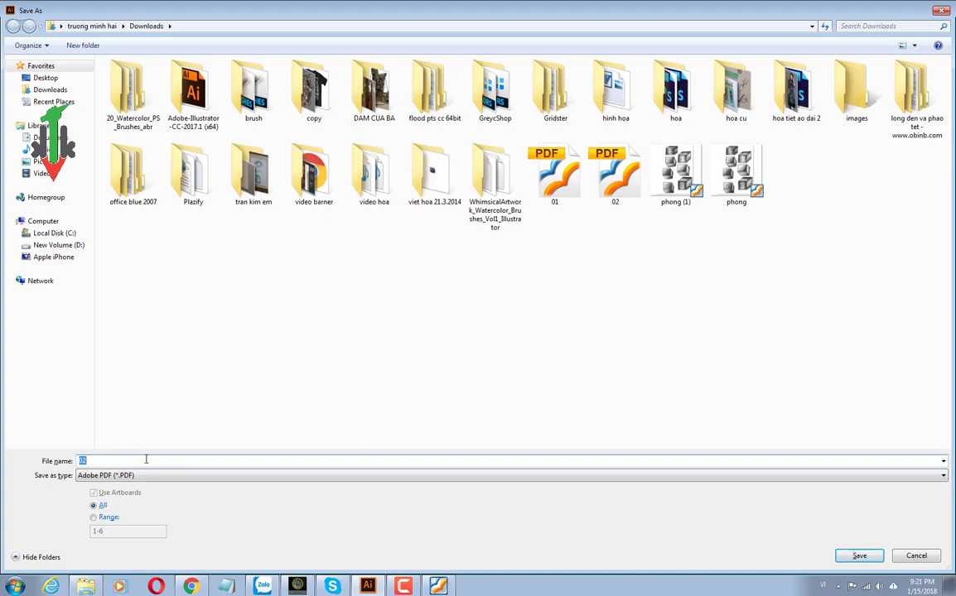
pyautogui.click(859, 555)
pyautogui.click(514, 334)
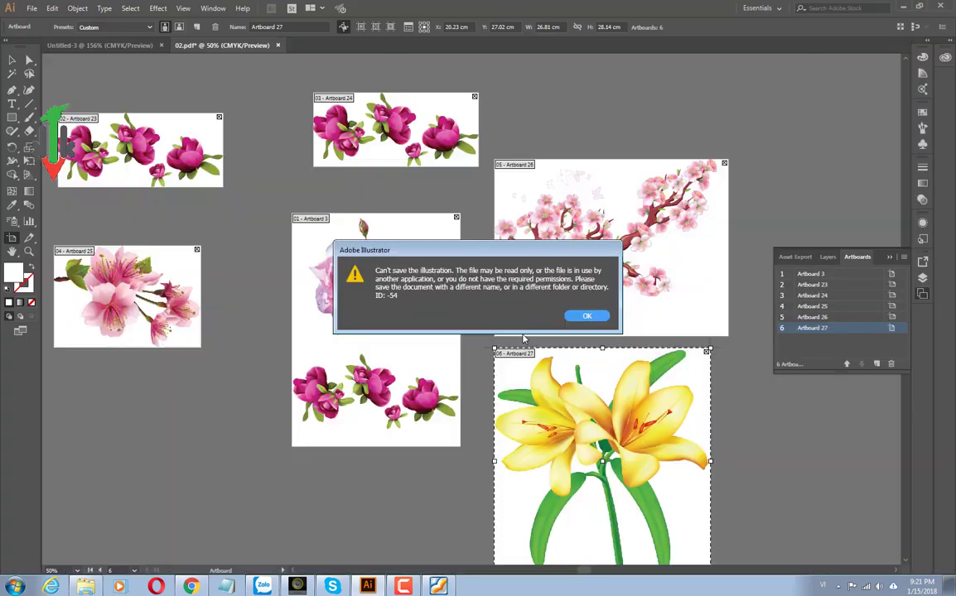
pyautogui.click(585, 317)
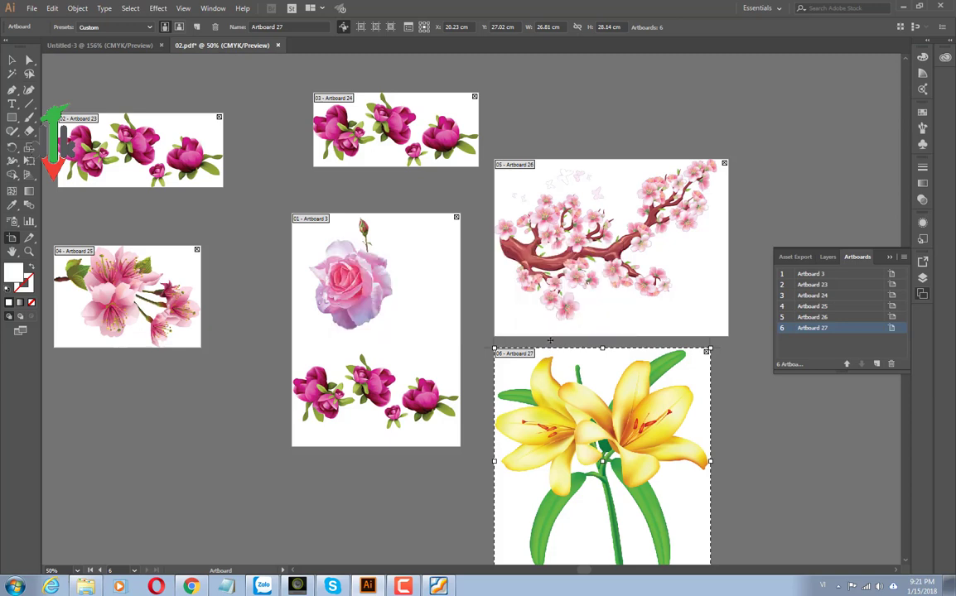
# Step: Open 02.pdf from the Downloads folder in Foxit Reader and scroll to its first page
pyautogui.click(85, 586)
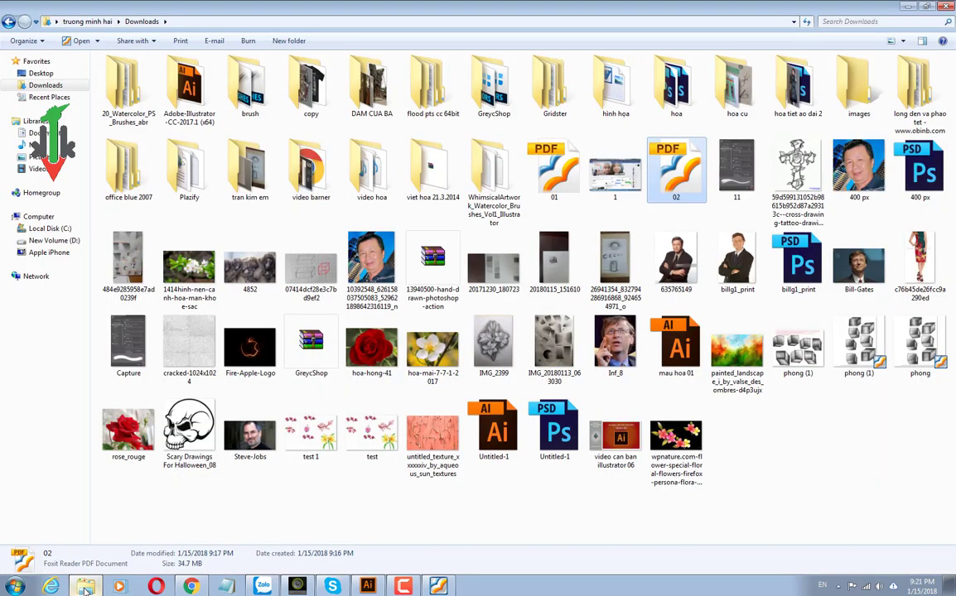
pyautogui.doubleClick(674, 174)
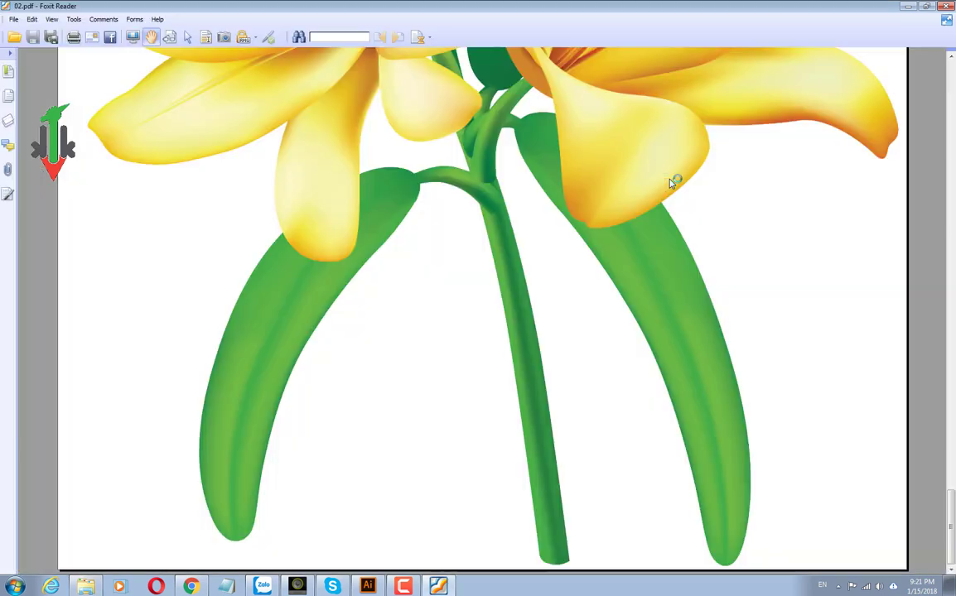
pyautogui.scroll(5, 623, 279)
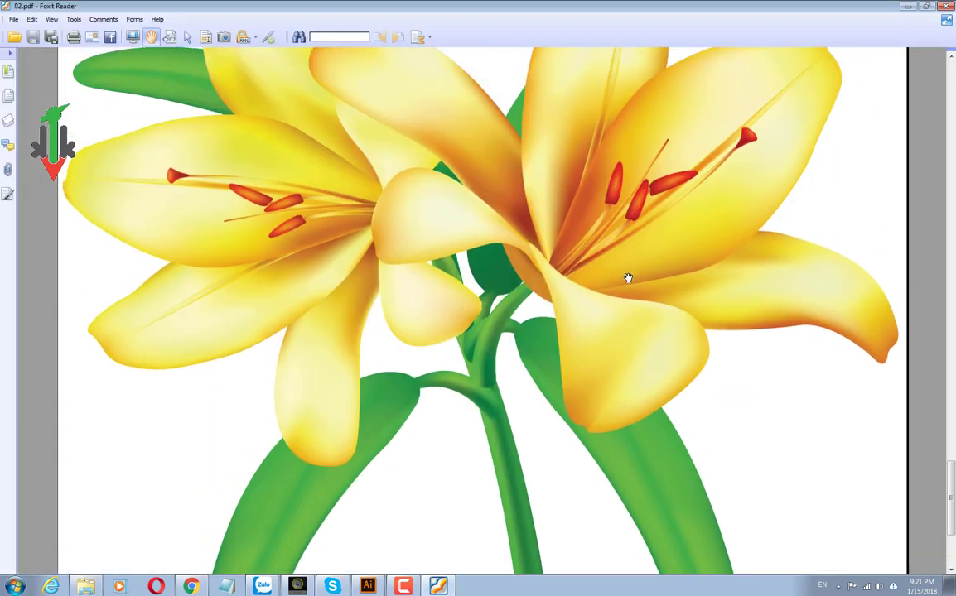
pyautogui.scroll(2, 625, 279)
pyautogui.scroll(3, 911, 290)
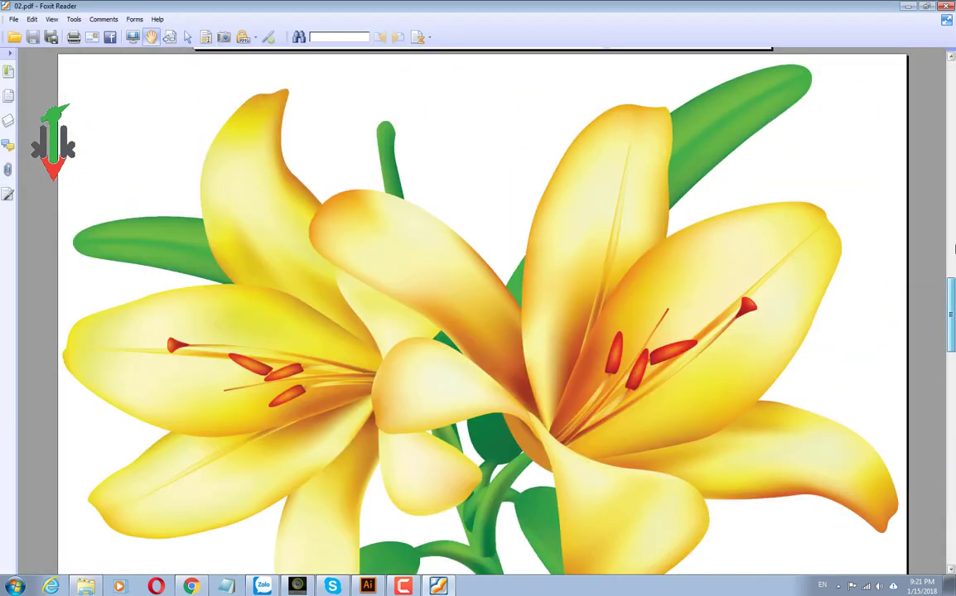
pyautogui.scroll(10, 949, 126)
pyautogui.scroll(10, 944, 128)
pyautogui.scroll(3, 935, 132)
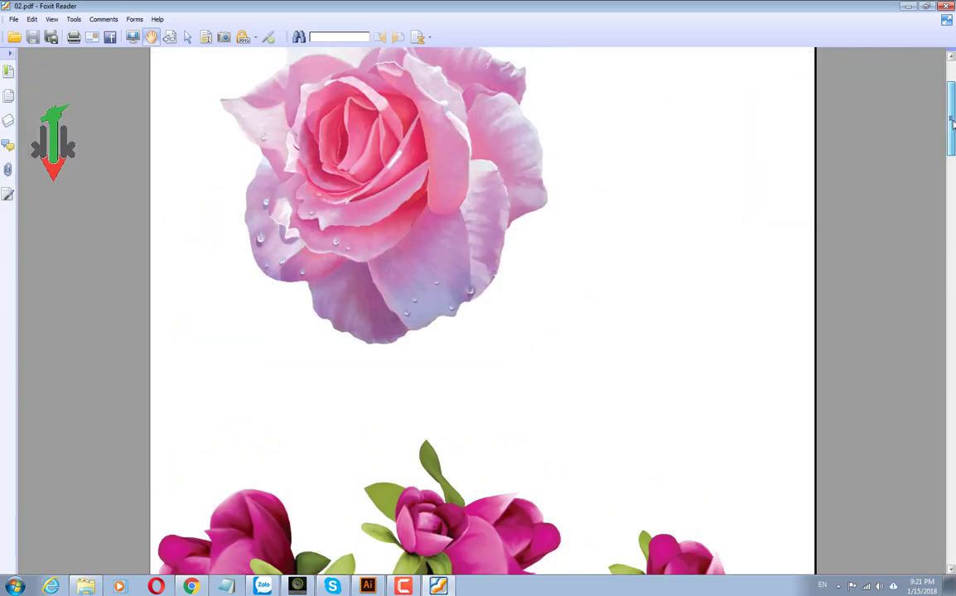
pyautogui.scroll(3, 926, 137)
# Step: Scroll through all six flower pages, from the rose down to the yellow lily
pyautogui.scroll(-4, 611, 406)
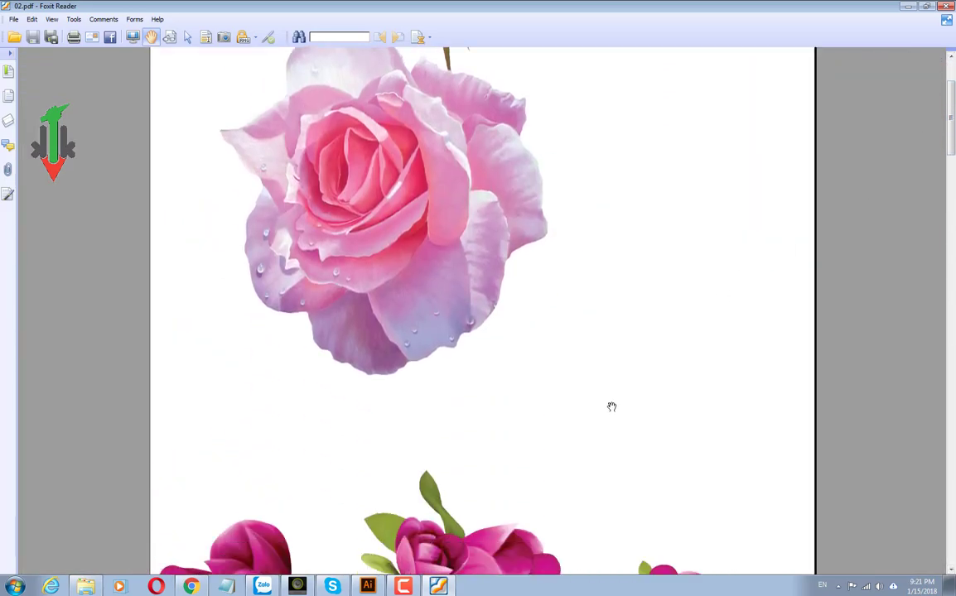
pyautogui.scroll(-1, 612, 407)
pyautogui.scroll(-3, 612, 407)
pyautogui.scroll(-3, 611, 407)
pyautogui.scroll(-1, 611, 407)
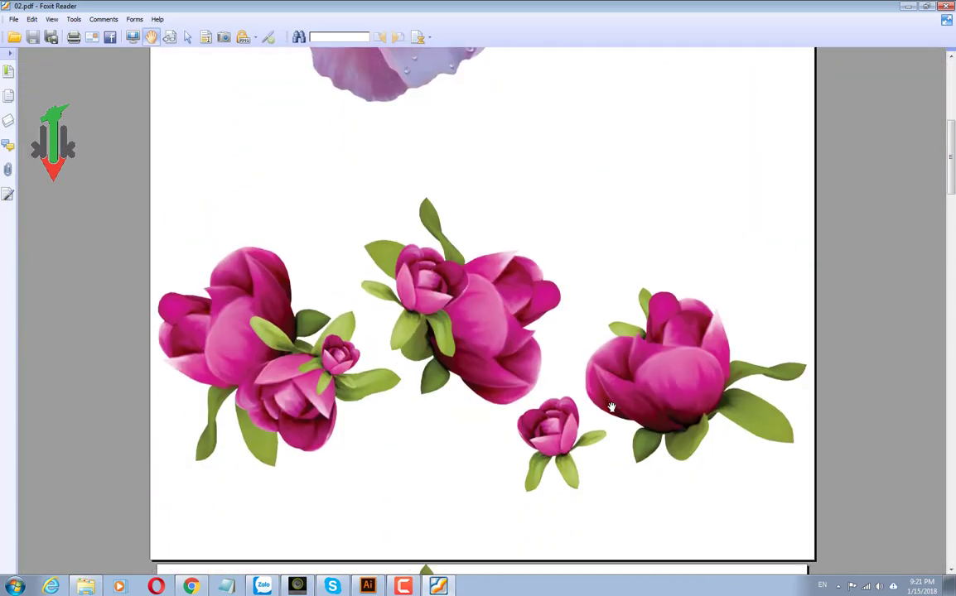
pyautogui.scroll(-5, 611, 406)
pyautogui.scroll(1, 611, 406)
pyautogui.scroll(-2, 611, 407)
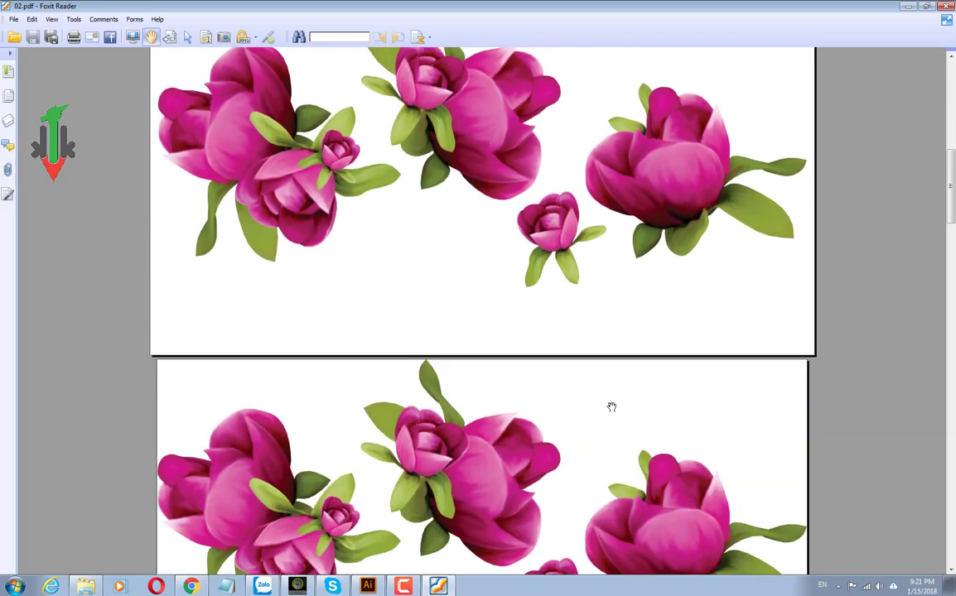
pyautogui.scroll(-2, 611, 407)
pyautogui.scroll(-3, 611, 406)
pyautogui.scroll(-2, 611, 406)
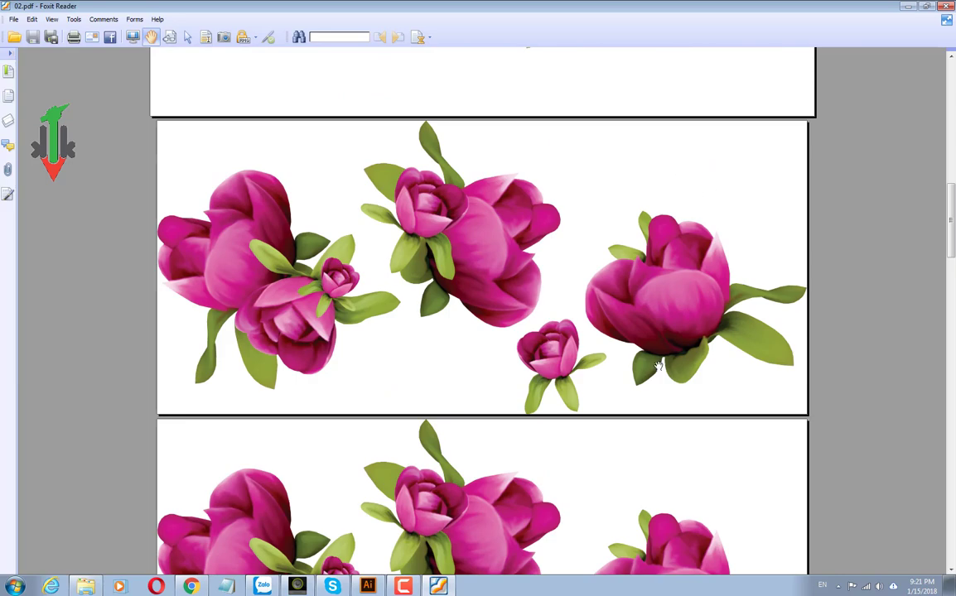
pyautogui.scroll(-3, 658, 366)
pyautogui.scroll(-1, 658, 366)
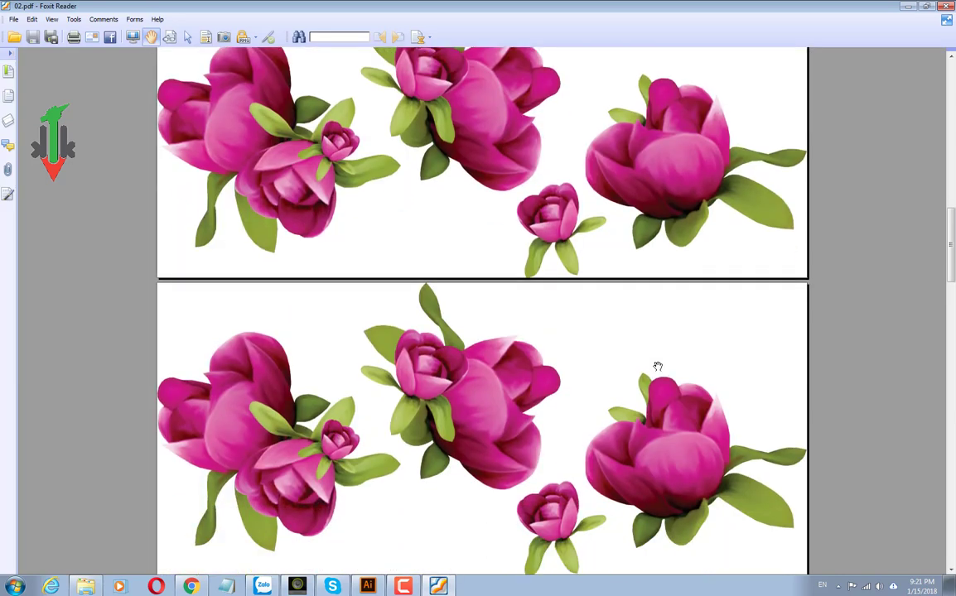
pyautogui.scroll(-5, 659, 366)
pyautogui.scroll(-2, 537, 360)
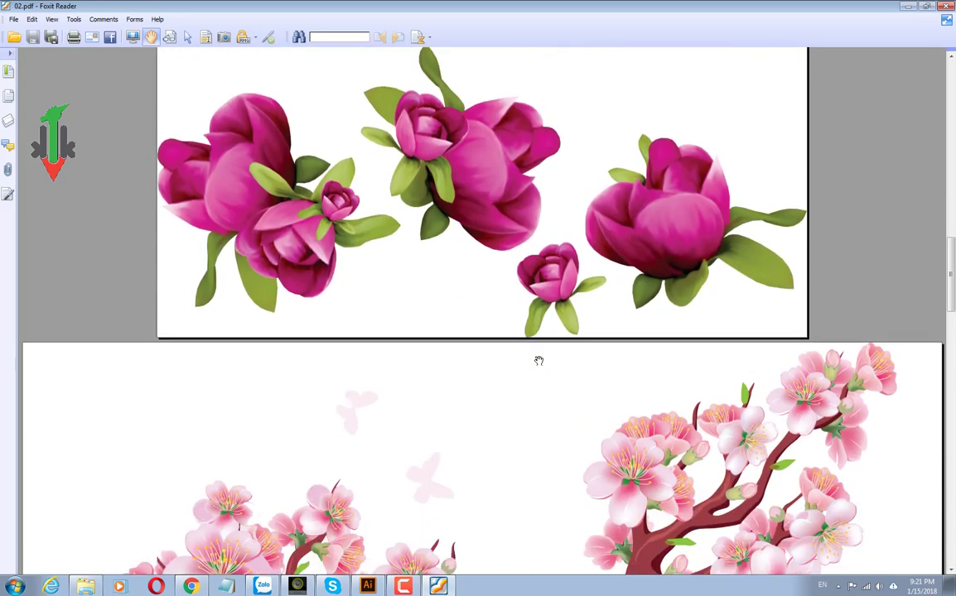
pyautogui.scroll(-3, 569, 419)
pyautogui.scroll(-1, 569, 419)
pyautogui.scroll(-2, 569, 419)
pyautogui.scroll(-1, 569, 419)
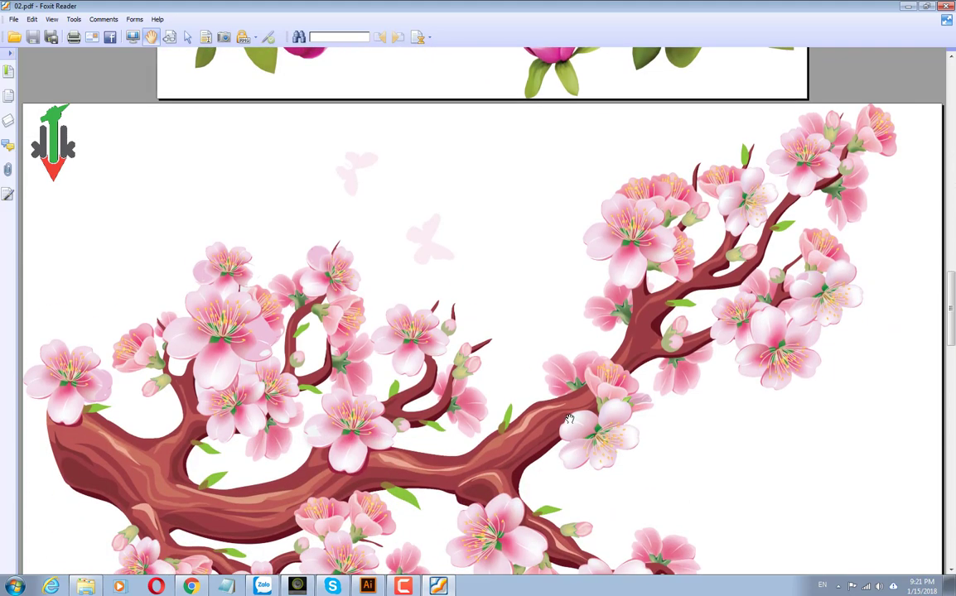
pyautogui.scroll(-3, 569, 419)
pyautogui.scroll(-3, 568, 419)
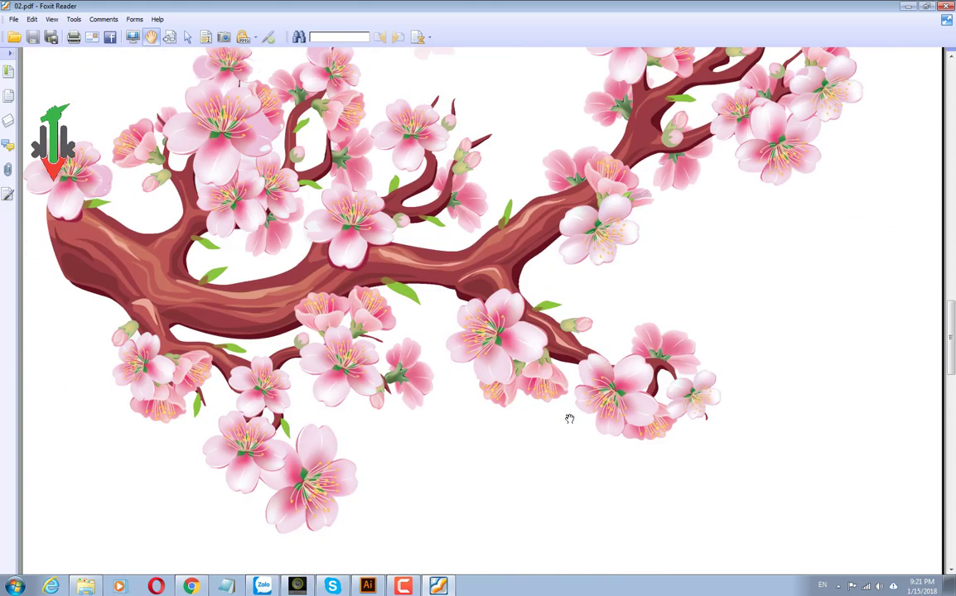
pyautogui.scroll(-3, 569, 419)
pyautogui.scroll(1, 569, 419)
pyautogui.scroll(-3, 569, 419)
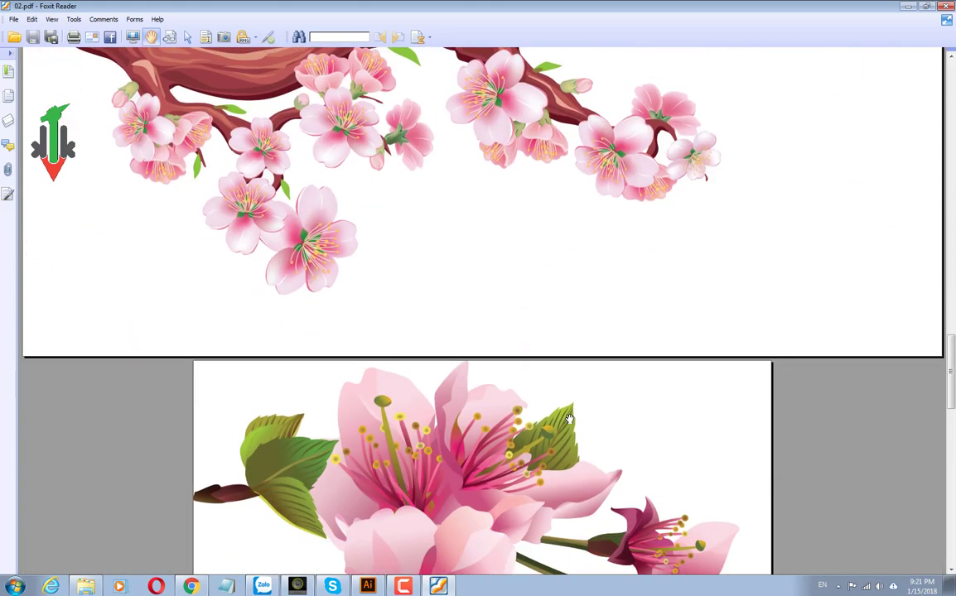
pyautogui.scroll(-2, 568, 419)
pyautogui.scroll(-1, 569, 419)
pyautogui.scroll(-4, 569, 419)
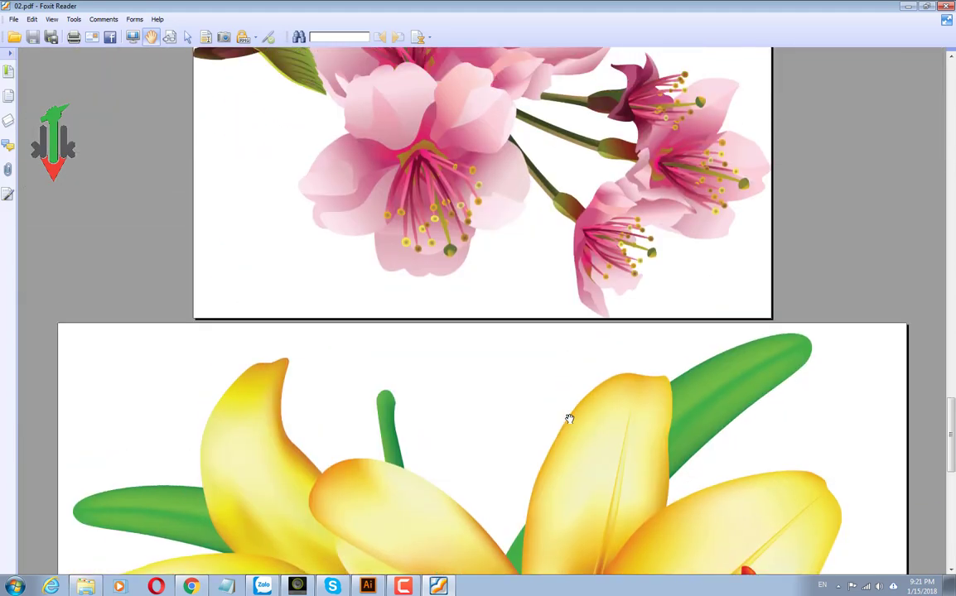
pyautogui.scroll(-2, 569, 419)
pyautogui.scroll(-4, 569, 419)
pyautogui.scroll(-5, 569, 419)
pyautogui.scroll(-4, 569, 419)
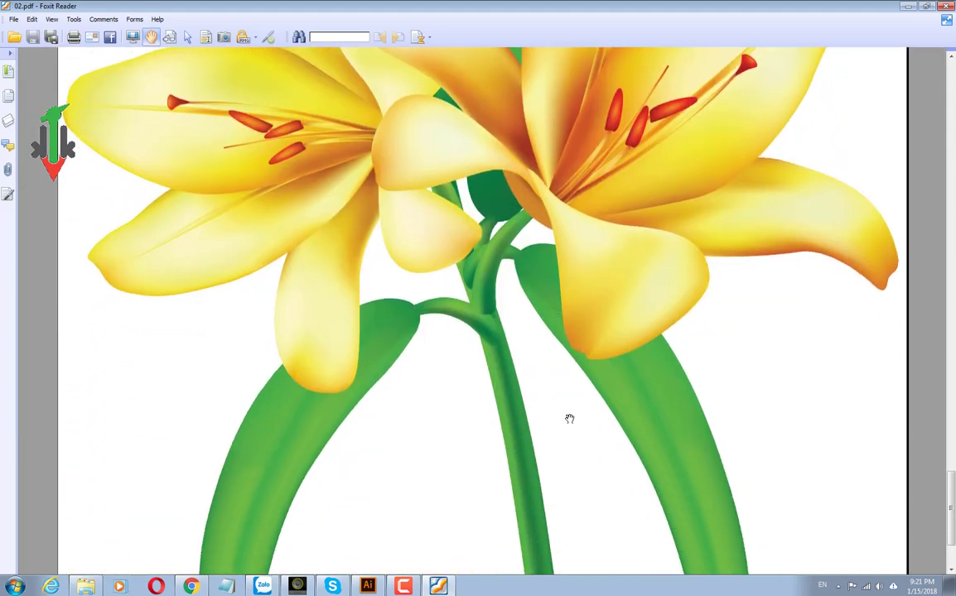
pyautogui.scroll(-4, 569, 419)
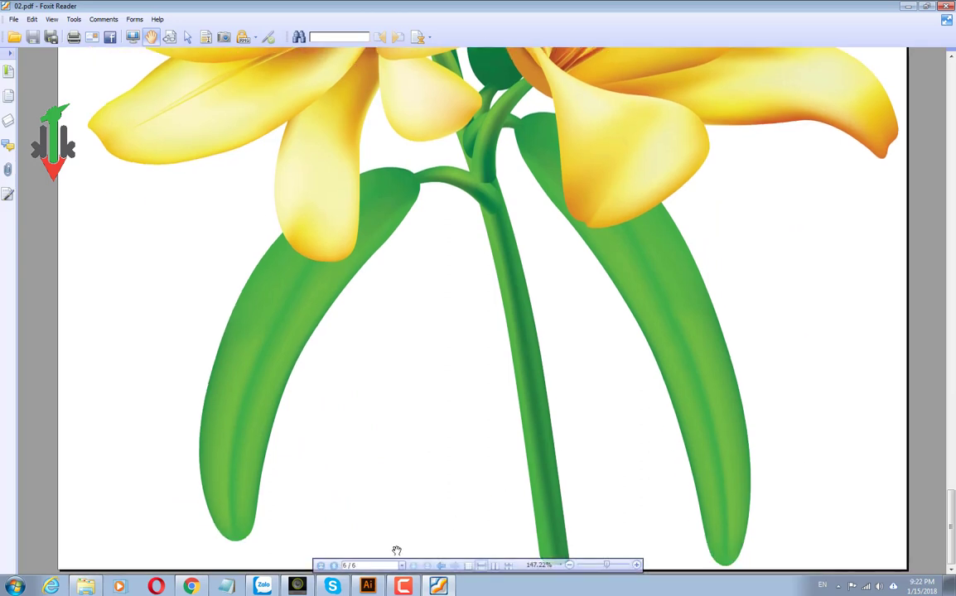
# Step: Back in Illustrator, select the lily artwork in 02.pdf and copy it
pyautogui.click(368, 588)
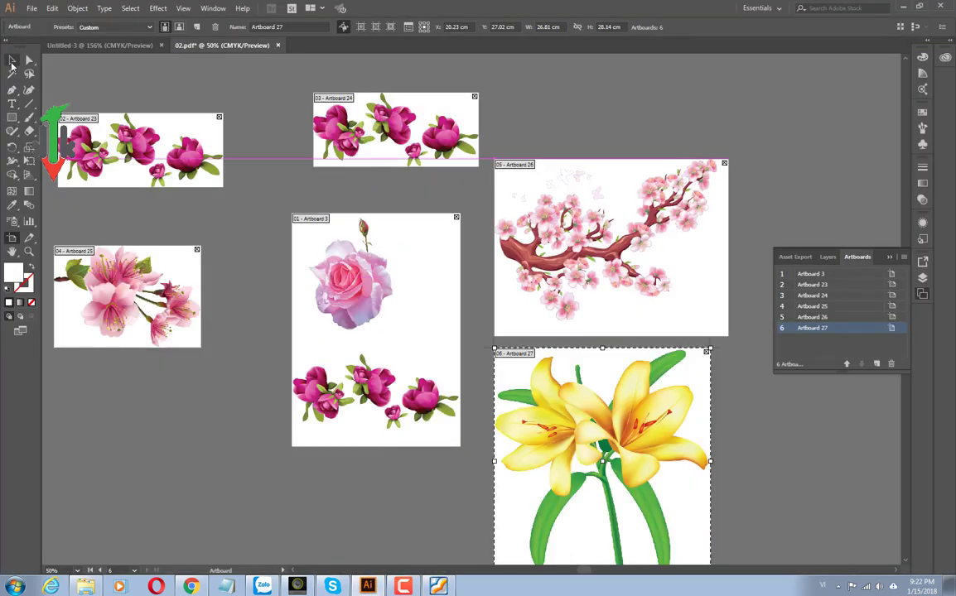
pyautogui.click(12, 60)
pyautogui.click(559, 425)
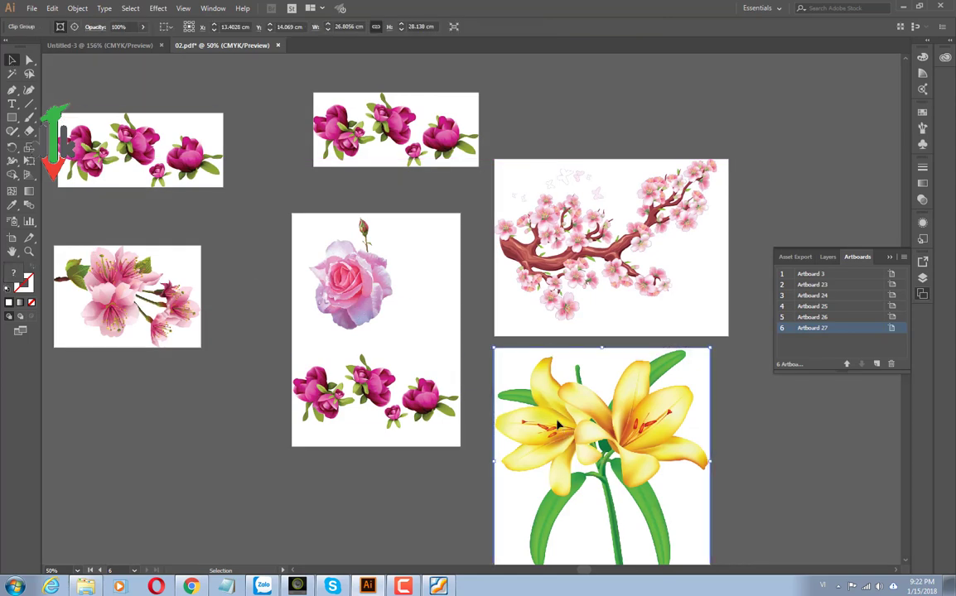
pyautogui.press('a')
pyautogui.press('v')
# Step: Create a new document, Untitled-5, from the 20 x 20 cm preset
pyautogui.click(31, 8)
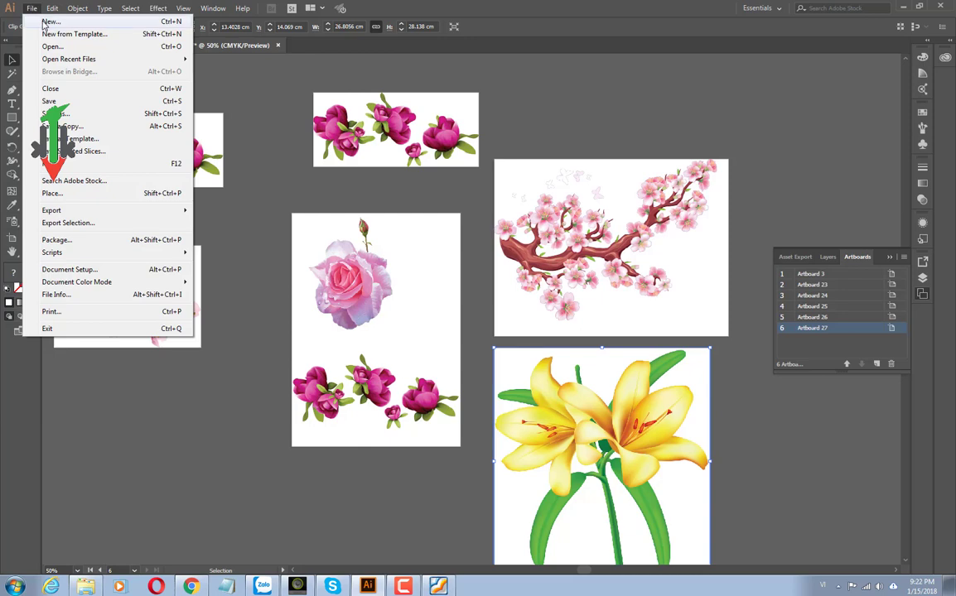
pyautogui.click(414, 166)
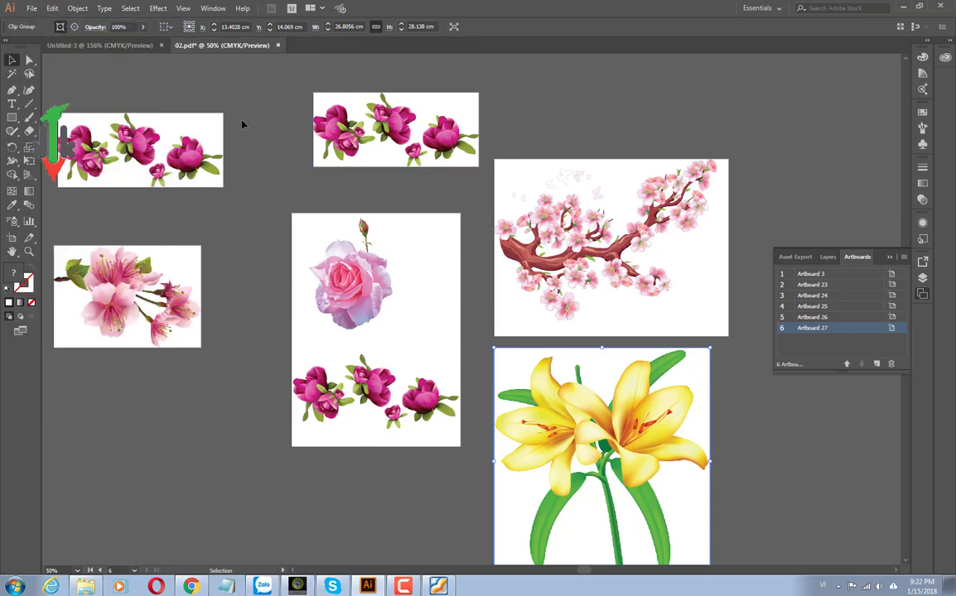
pyautogui.hotkey('ctrl', 'n')
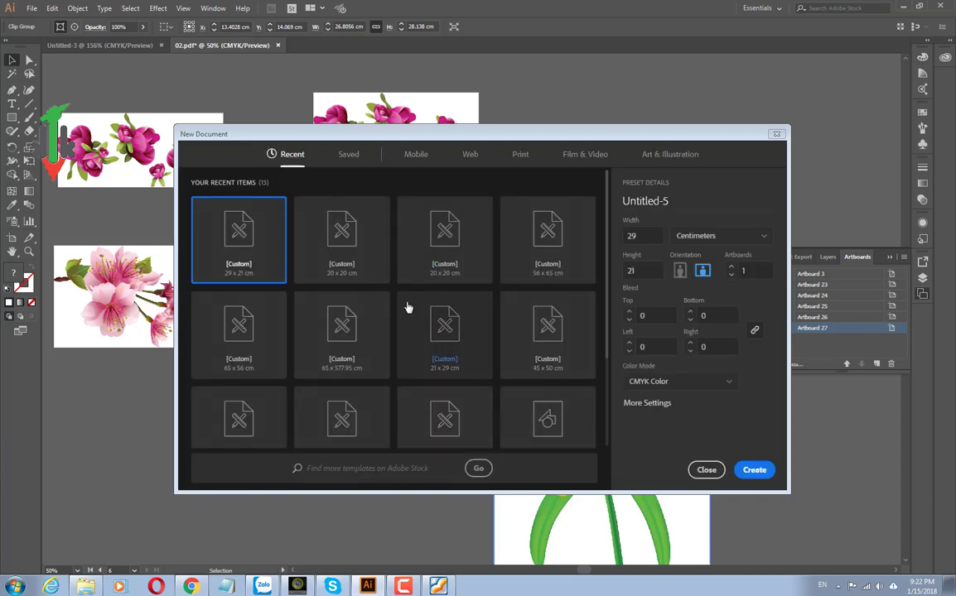
pyautogui.click(354, 260)
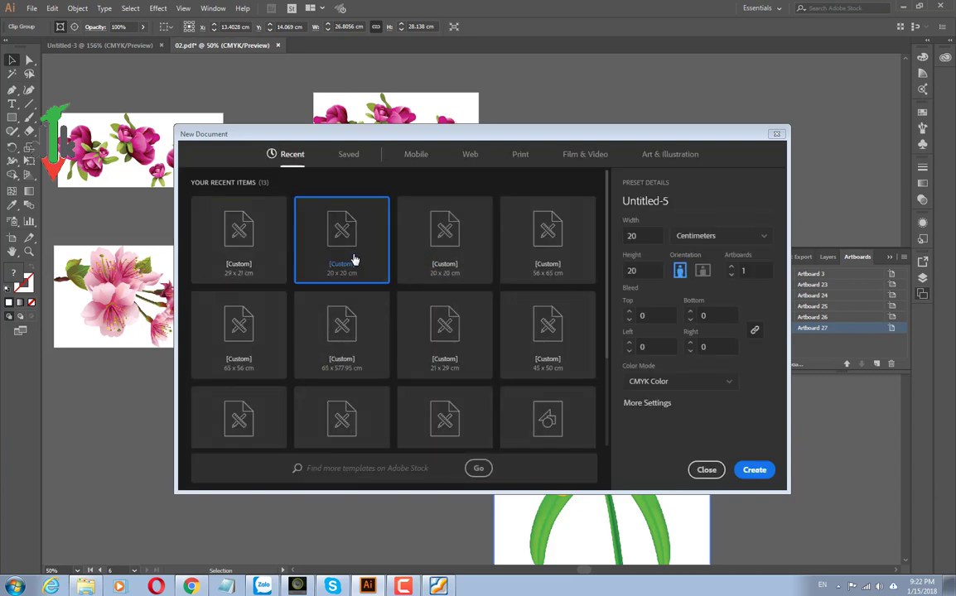
pyautogui.click(753, 469)
pyautogui.hotkey('alt', 'shift')
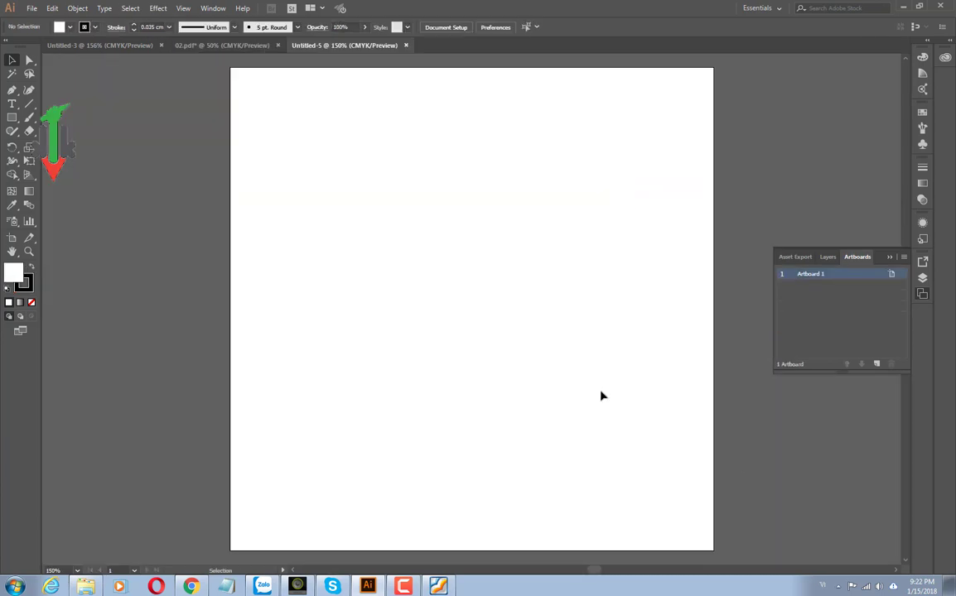
# Step: Paste the lily into Untitled-5, scale it down and place it inside the artboard
pyautogui.hotkey('ctrl', 'v')
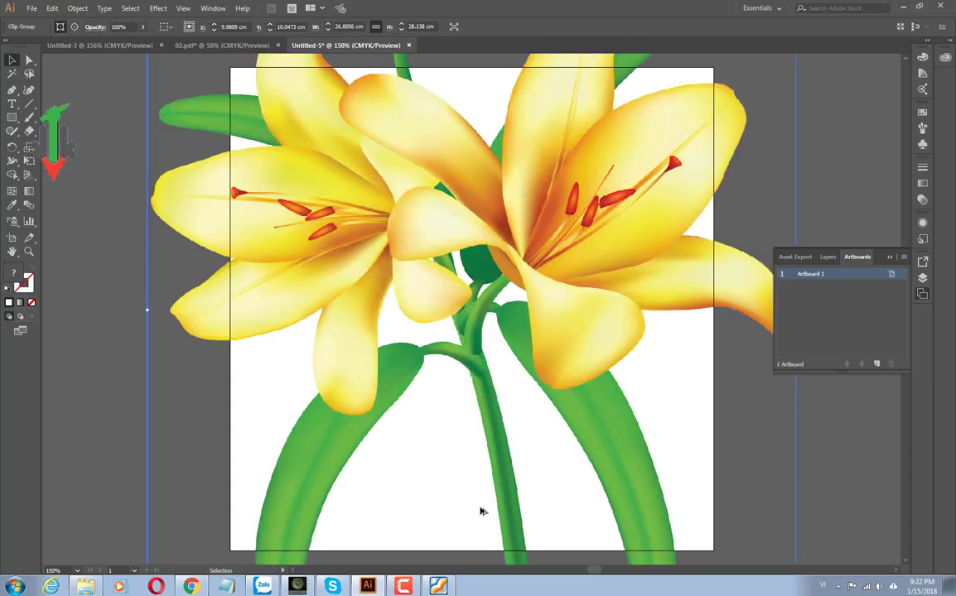
pyautogui.scroll(-4, 497, 496)
pyautogui.moveTo(564, 381)
pyautogui.mouseDown()
pyautogui.moveTo(491, 455)
pyautogui.moveTo(492, 444)
pyautogui.mouseUp()
pyautogui.moveTo(533, 493); pyautogui.dragTo(531, 347)
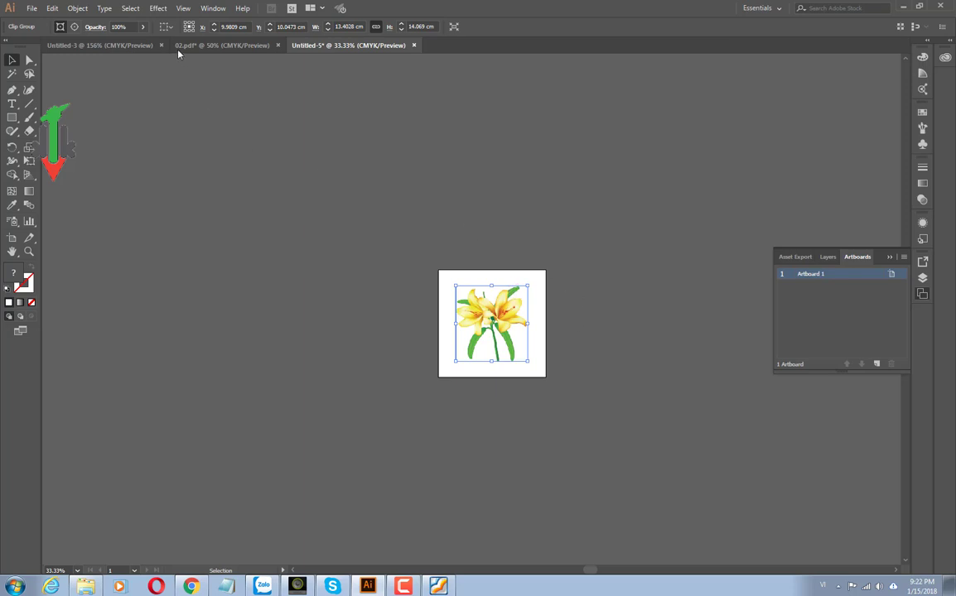
# Step: Return to the 02.pdf document and deselect the lily
pyautogui.click(117, 41)
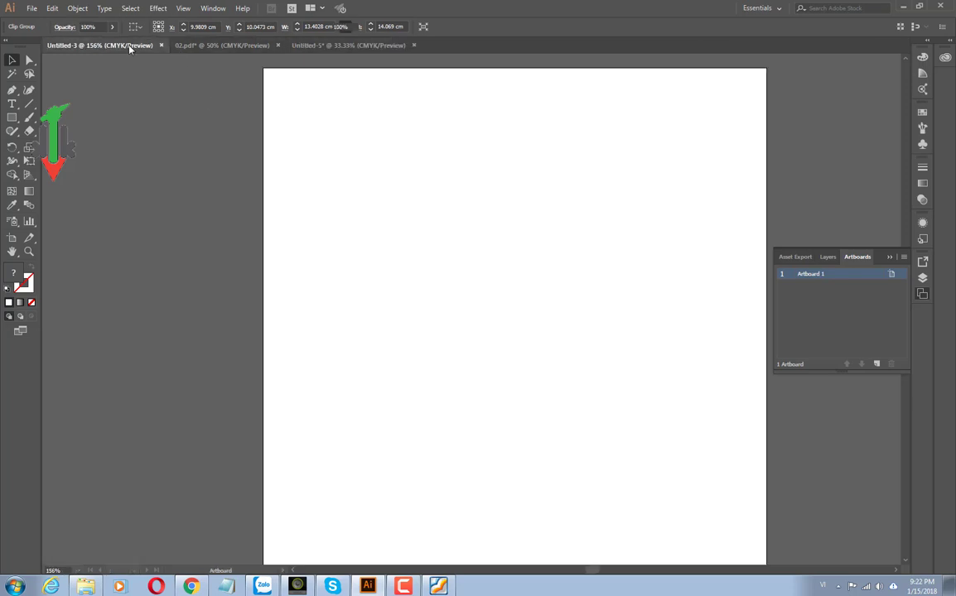
pyautogui.click(180, 47)
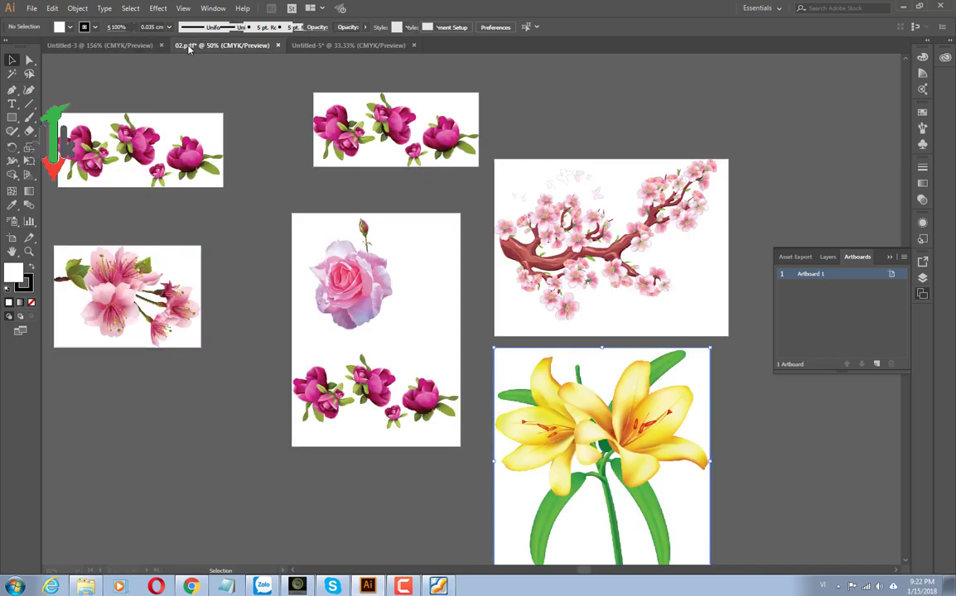
pyautogui.click(760, 175)
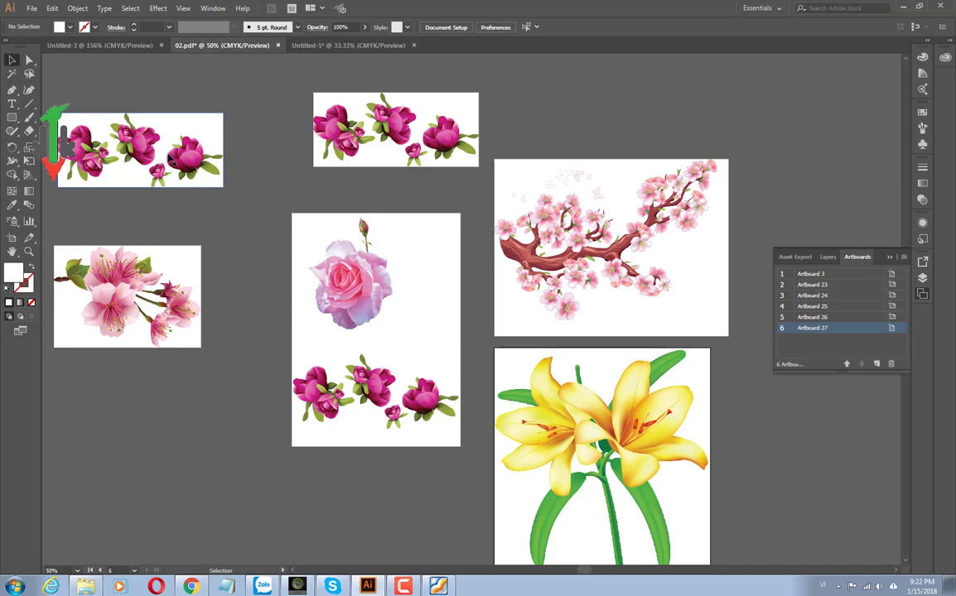
# Step: Delete the lily and cherry-branch artboards, keeping only Artboard 3, then deselect
pyautogui.press('a')
pyautogui.press('Delete')
pyautogui.press('Delete')
pyautogui.press('Delete')
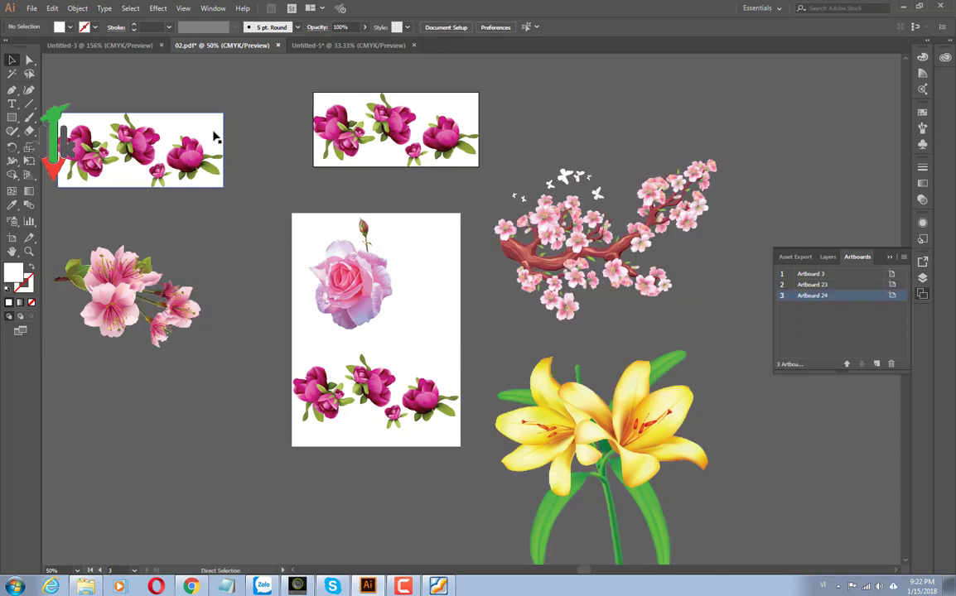
pyautogui.press('Delete')
pyautogui.press('Delete')
pyautogui.press('v')
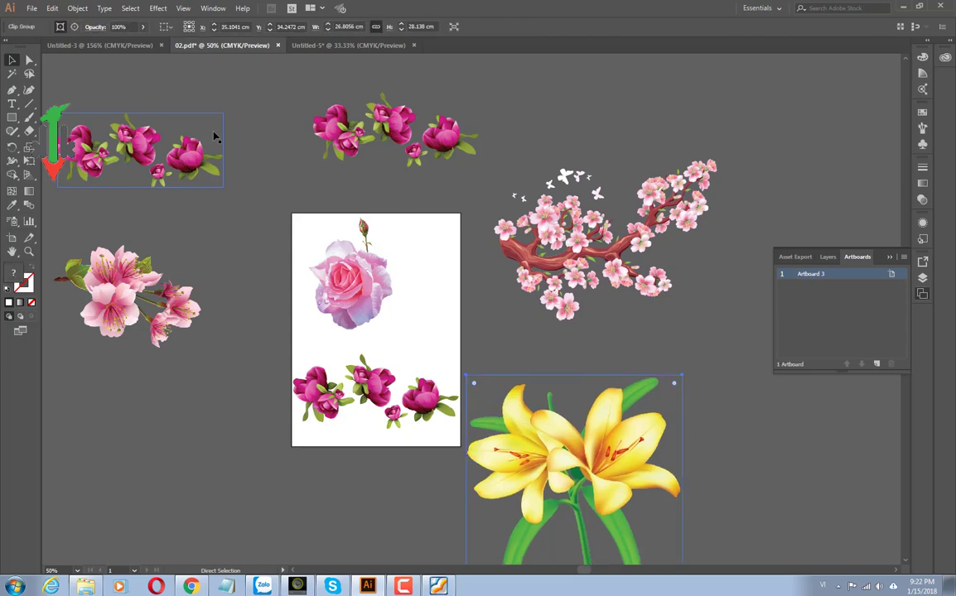
pyautogui.click(756, 188)
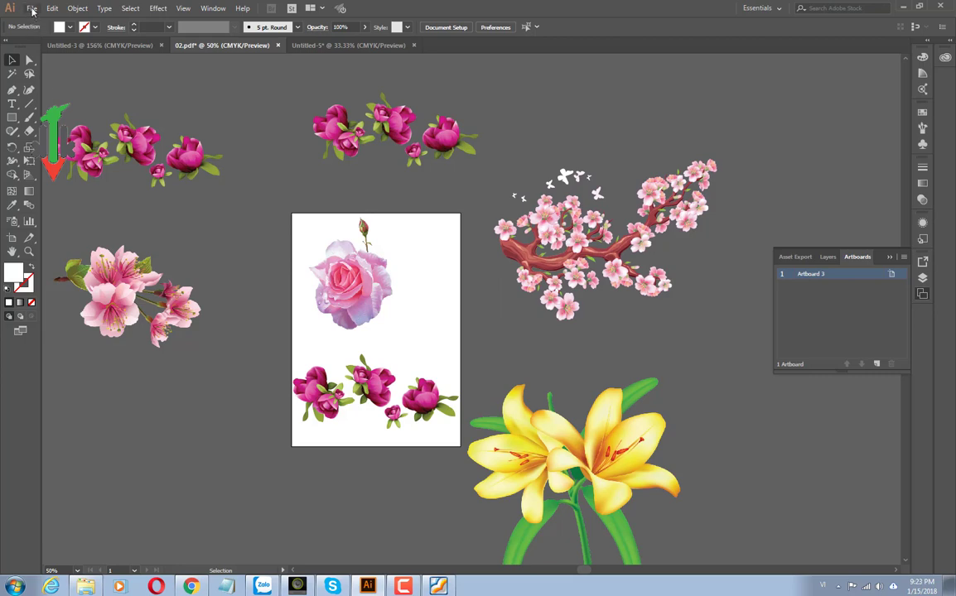
pyautogui.click(31, 10)
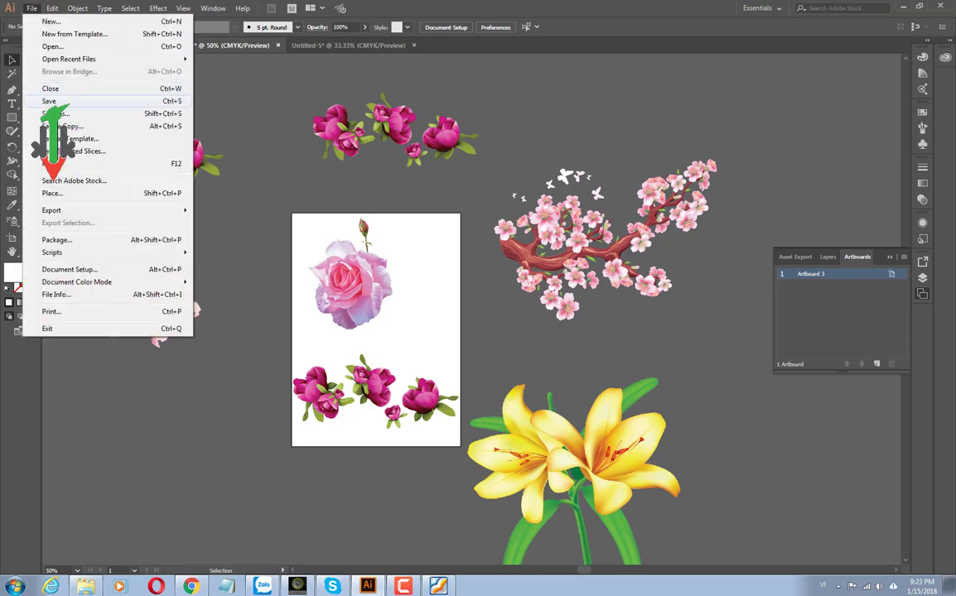
pyautogui.click(58, 110)
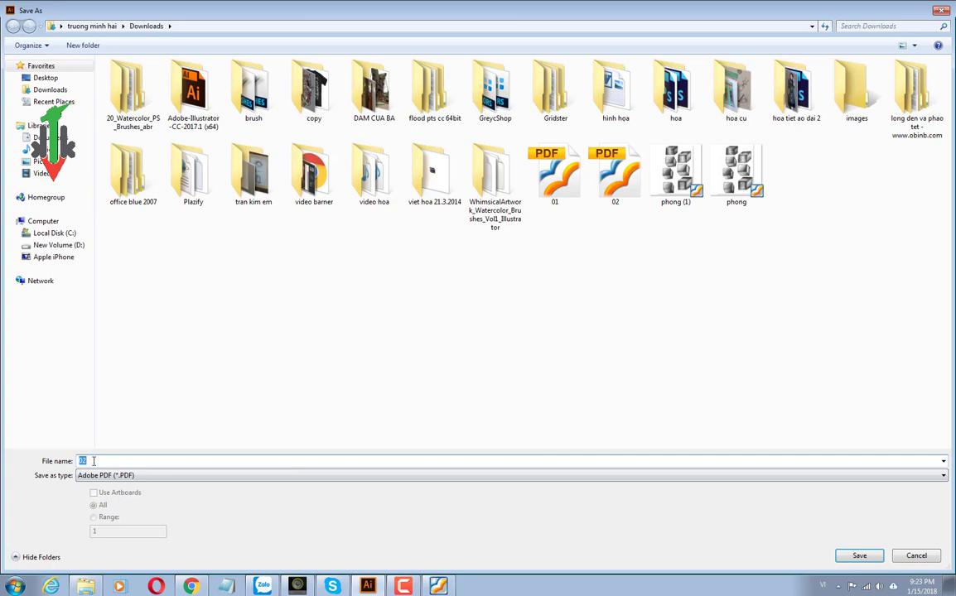
pyautogui.click(153, 479)
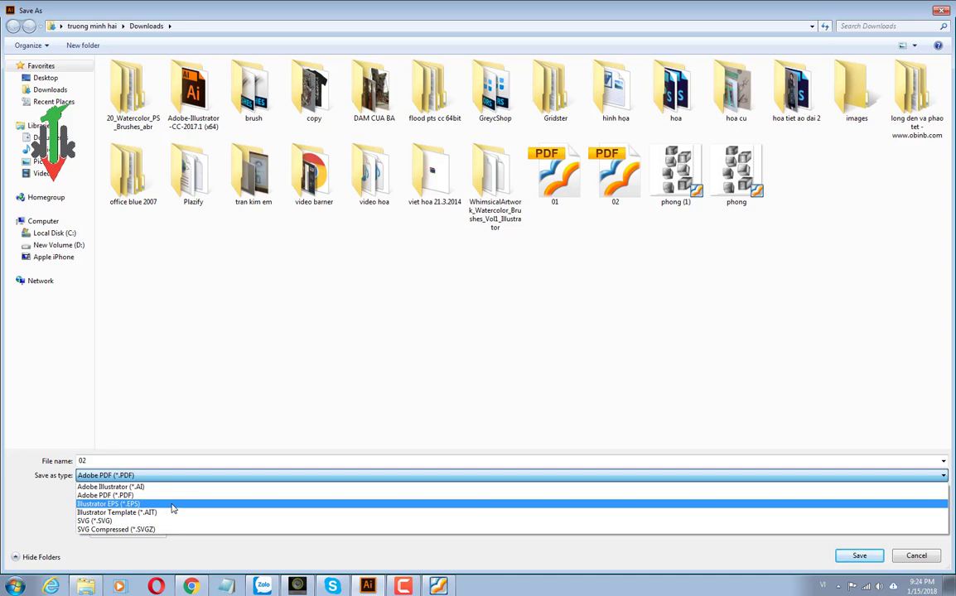
pyautogui.click(854, 557)
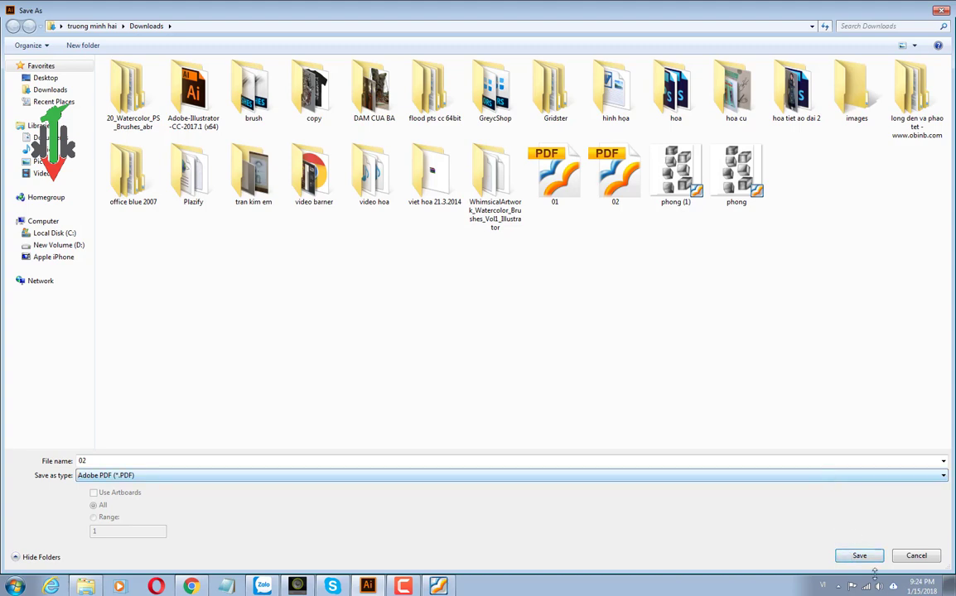
pyautogui.click(862, 558)
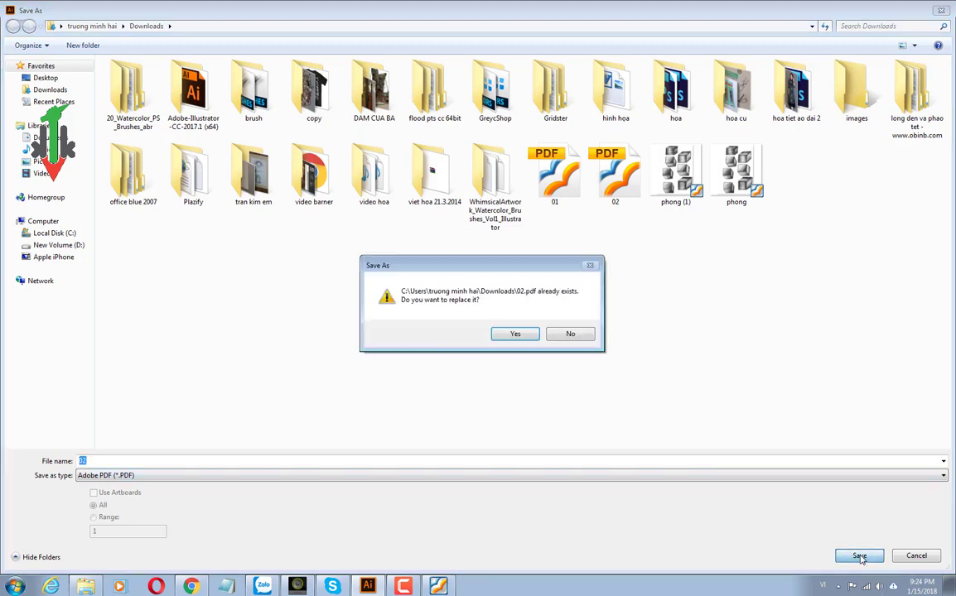
pyautogui.click(514, 335)
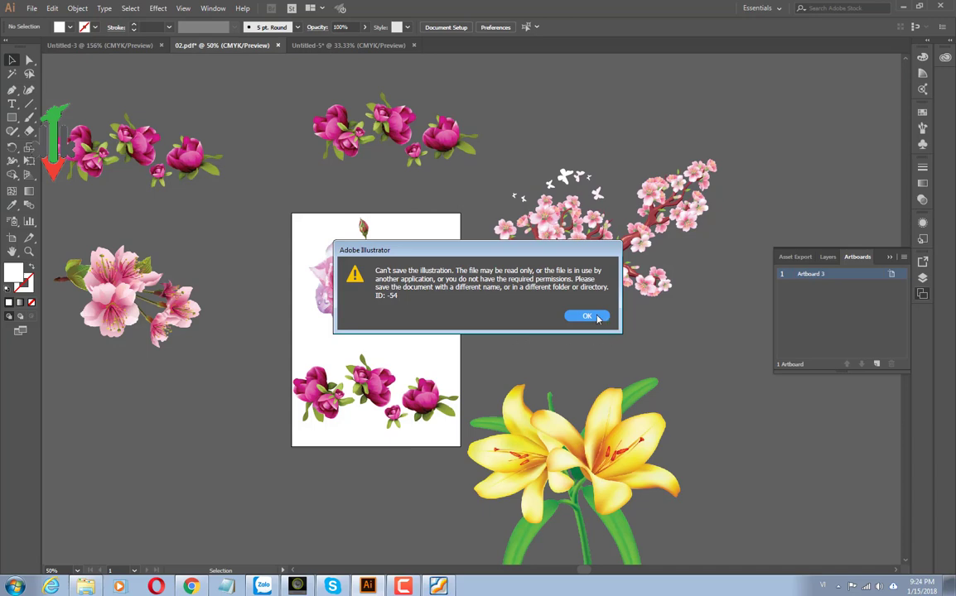
pyautogui.click(587, 316)
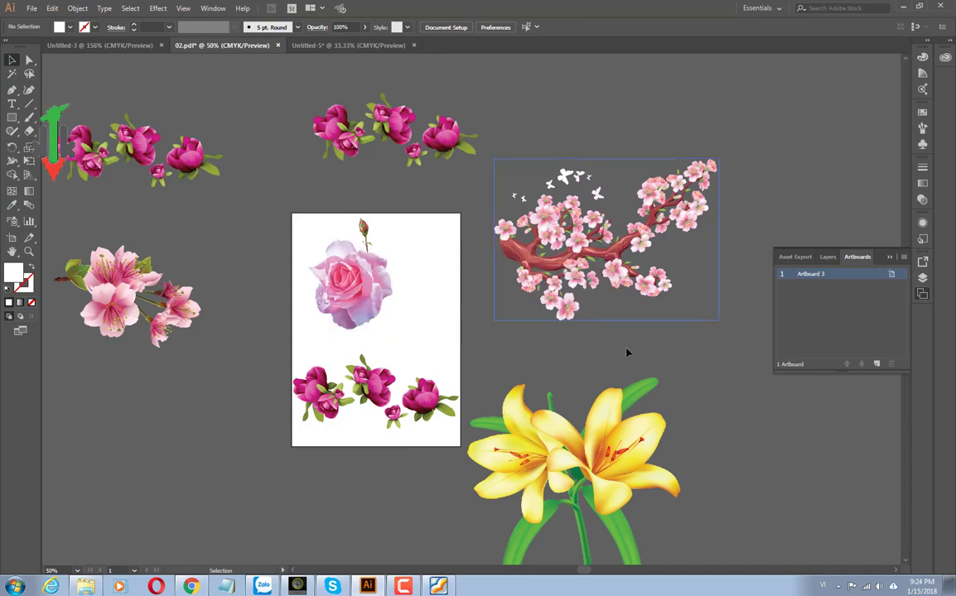
pyautogui.hotkey('ctrl', 'shift', 's')
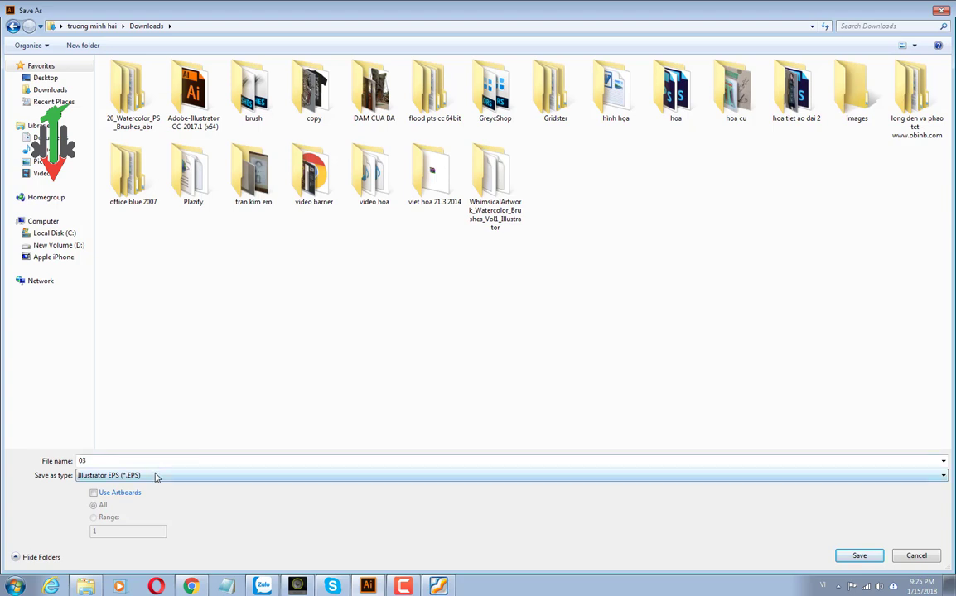
pyautogui.click(154, 476)
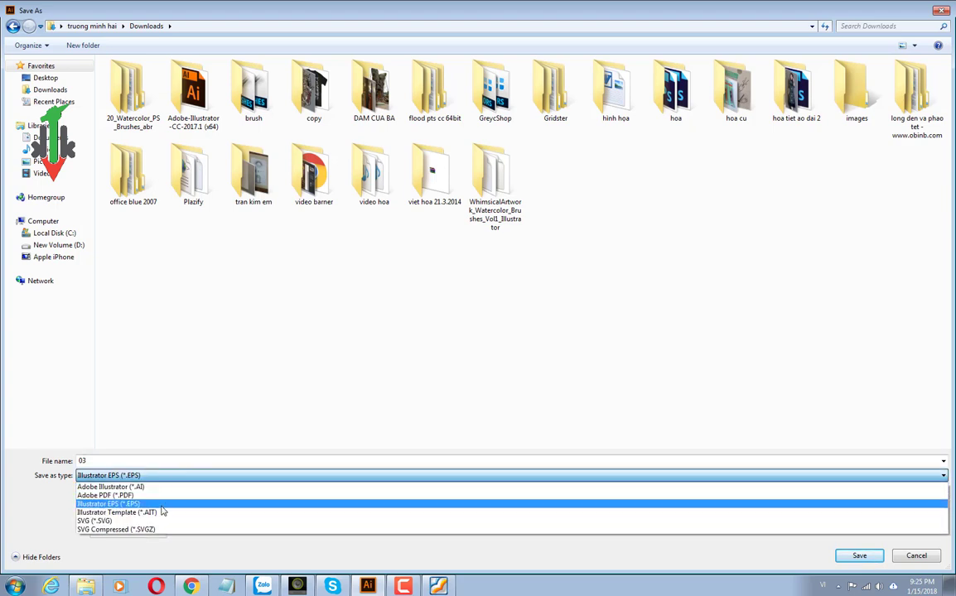
pyautogui.click(162, 505)
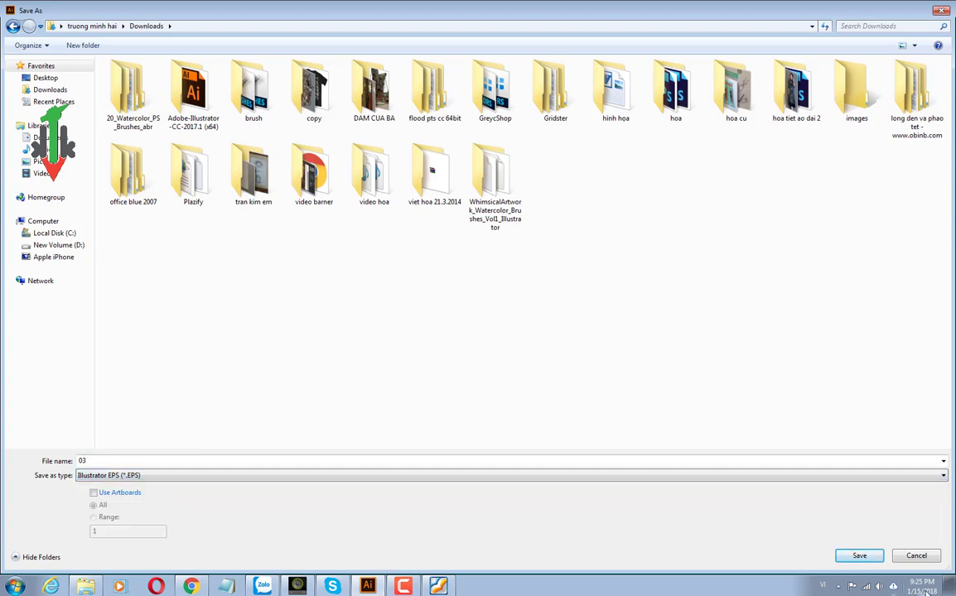
pyautogui.click(858, 557)
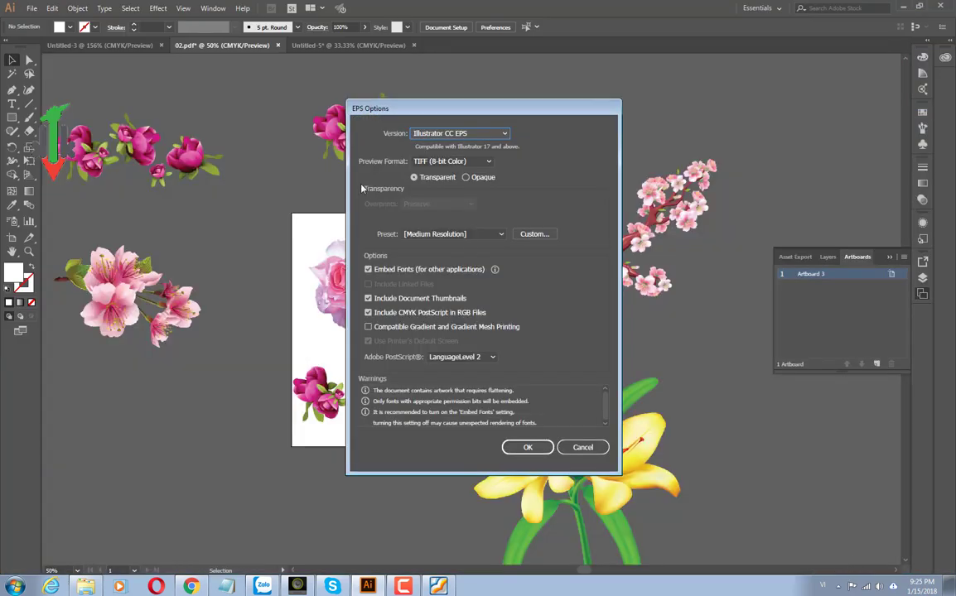
pyautogui.click(461, 136)
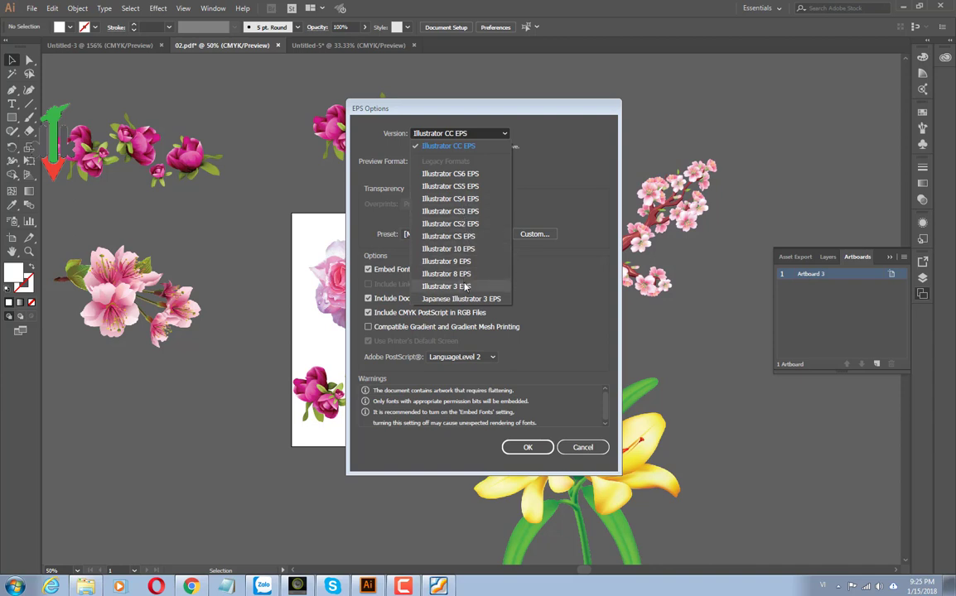
pyautogui.click(535, 171)
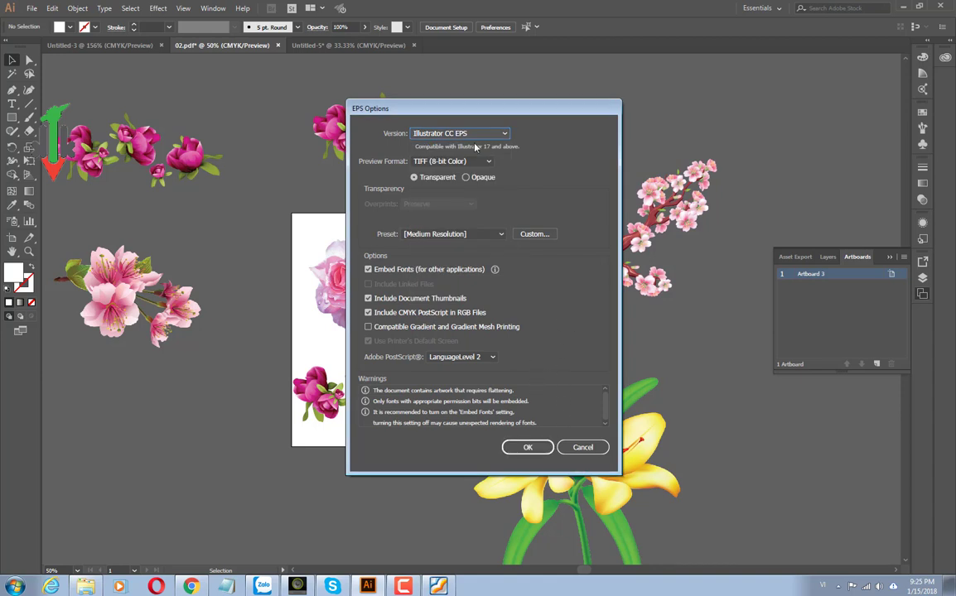
pyautogui.click(430, 130)
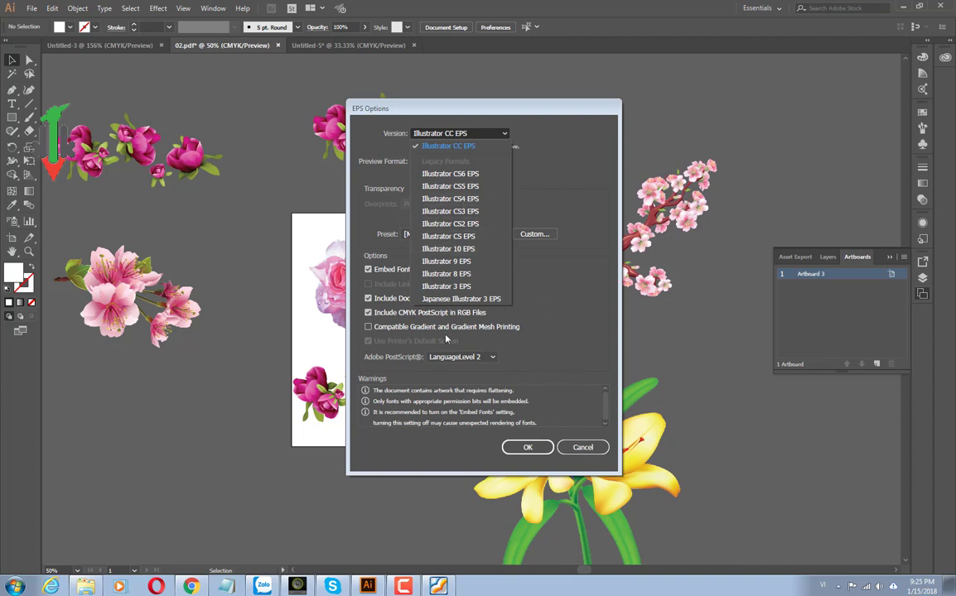
pyautogui.click(580, 452)
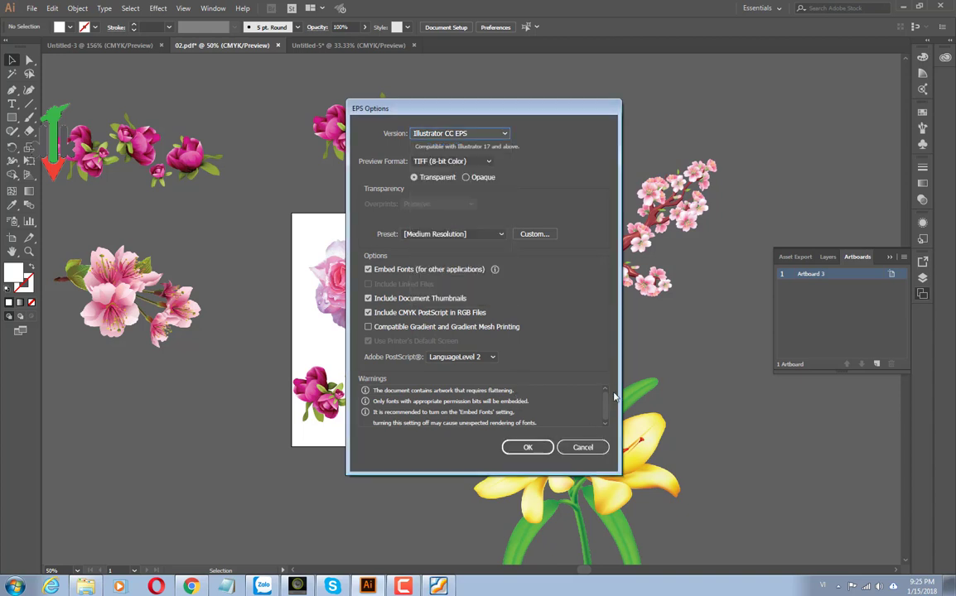
pyautogui.click(583, 449)
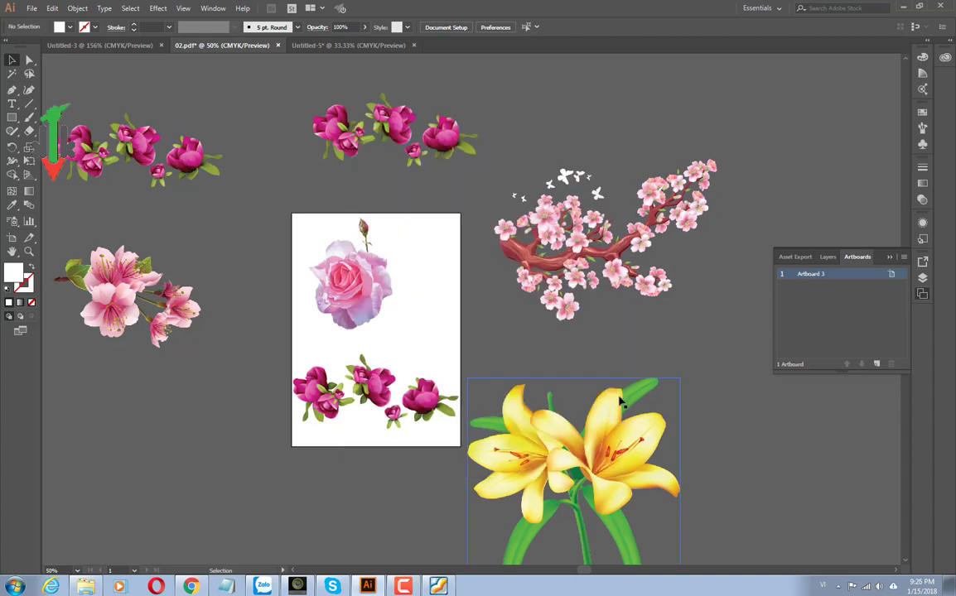
# Step: Nudge the cherry branch up, recentre the rose and raise the lily on the artboard
pyautogui.click(218, 278)
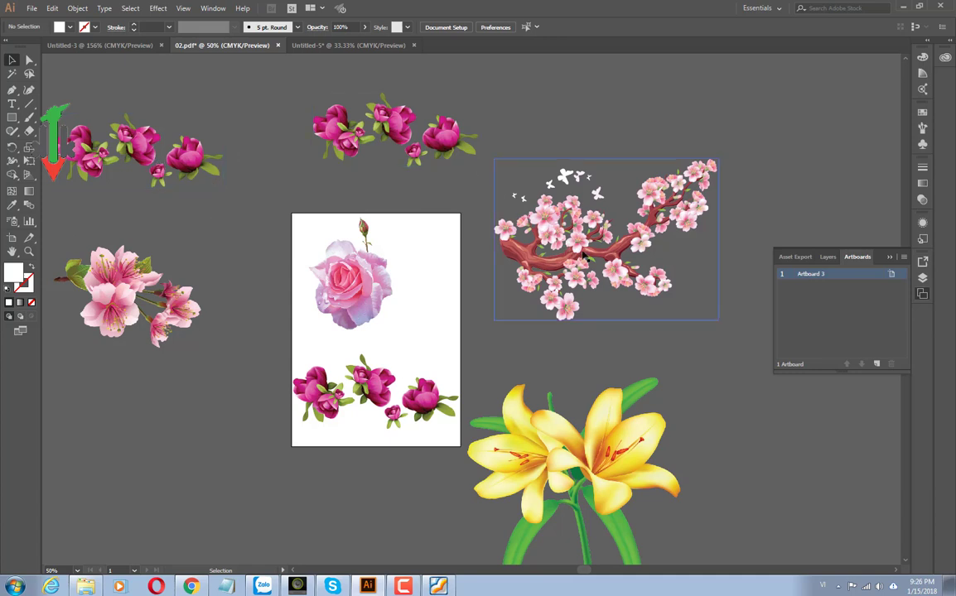
pyautogui.moveTo(605, 240); pyautogui.dragTo(615, 221)
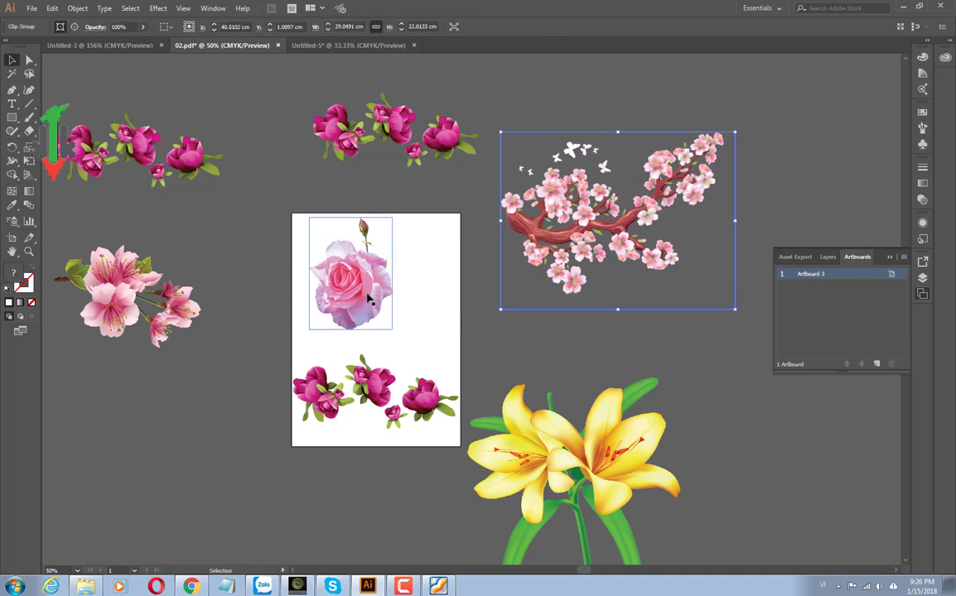
pyautogui.moveTo(373, 296)
pyautogui.mouseDown()
pyautogui.moveTo(279, 203)
pyautogui.moveTo(360, 256)
pyautogui.moveTo(377, 283)
pyautogui.mouseUp()
pyautogui.moveTo(390, 413)
pyautogui.mouseDown()
pyautogui.moveTo(222, 452)
pyautogui.moveTo(389, 420)
pyautogui.moveTo(418, 402)
pyautogui.mouseUp()
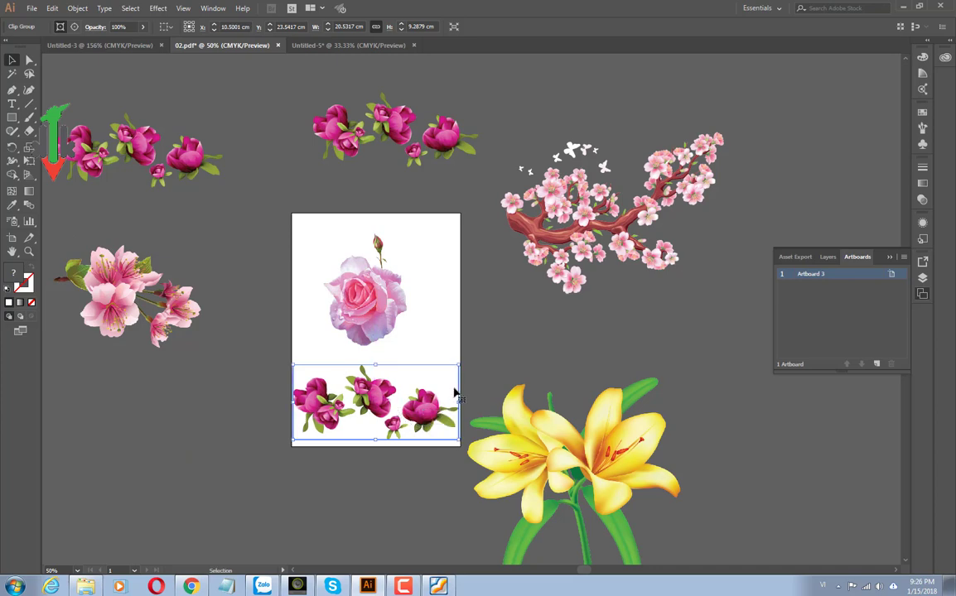
pyautogui.moveTo(556, 448); pyautogui.dragTo(583, 370)
pyautogui.click(750, 466)
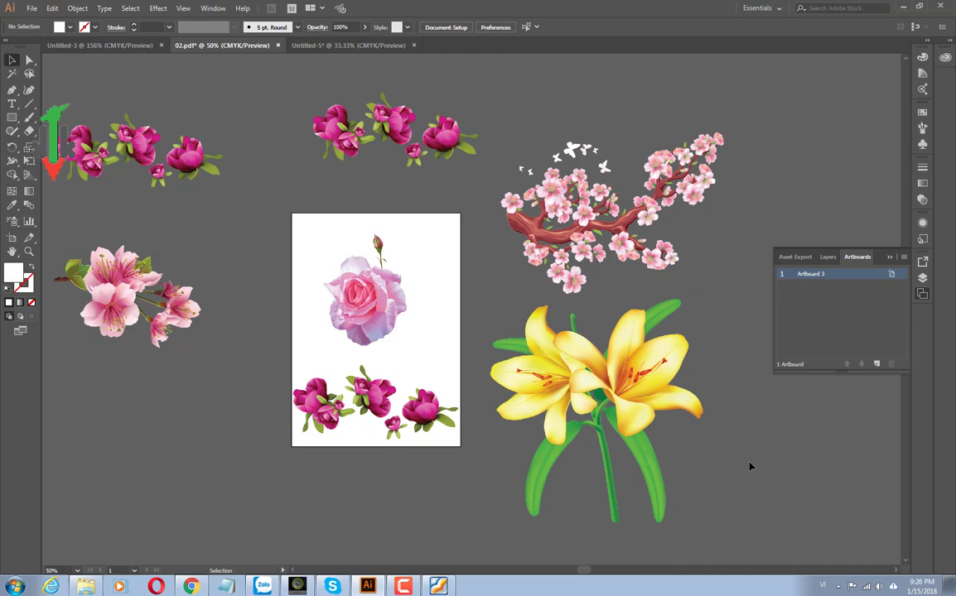
# Step: Lower the pink blossom cluster and both top bud clusters
pyautogui.click(97, 282)
pyautogui.moveTo(98, 281); pyautogui.dragTo(141, 352)
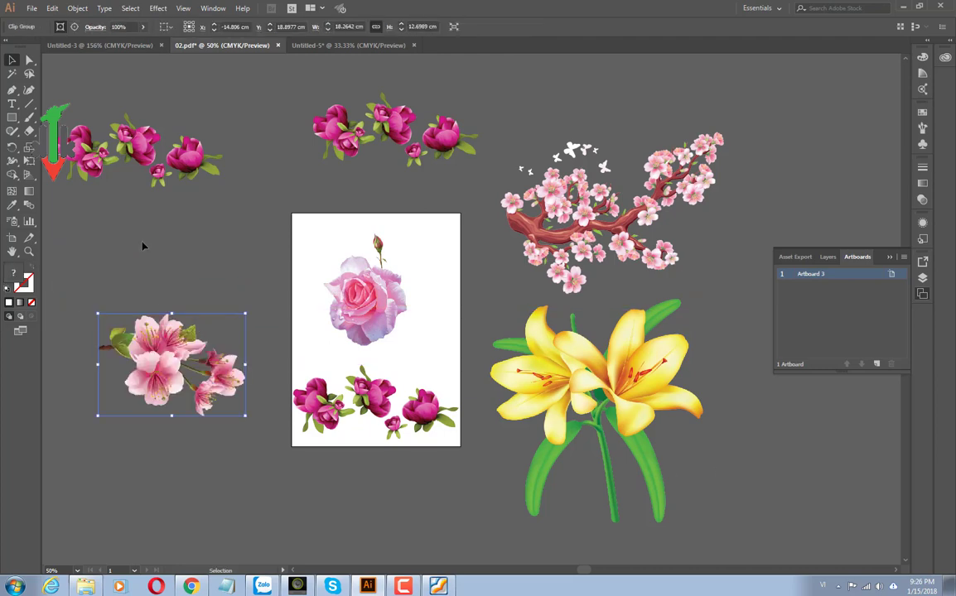
pyautogui.moveTo(164, 156); pyautogui.dragTo(193, 221)
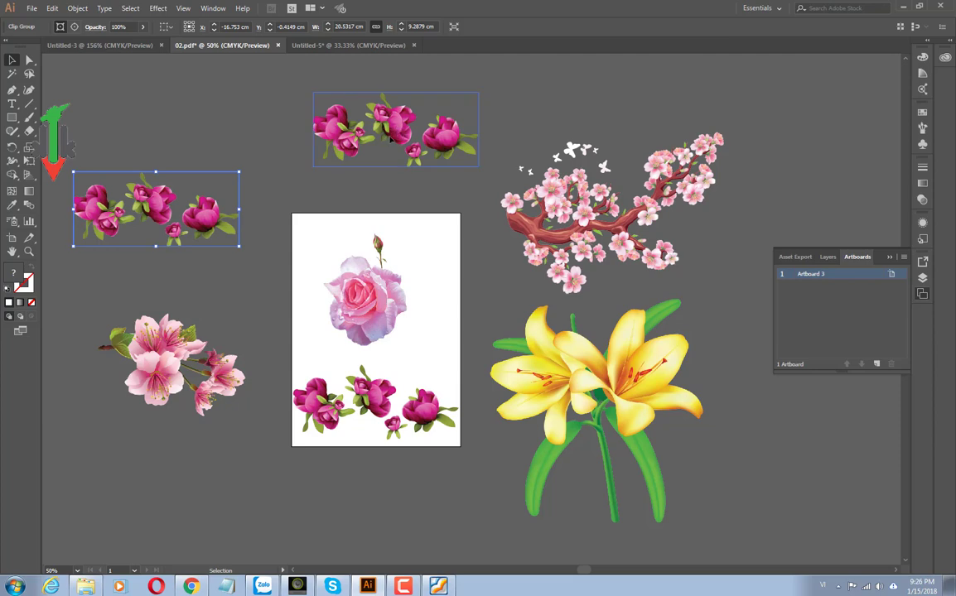
pyautogui.moveTo(390, 139)
pyautogui.mouseDown()
pyautogui.moveTo(371, 156)
pyautogui.moveTo(381, 146)
pyautogui.moveTo(384, 156)
pyautogui.mouseUp()
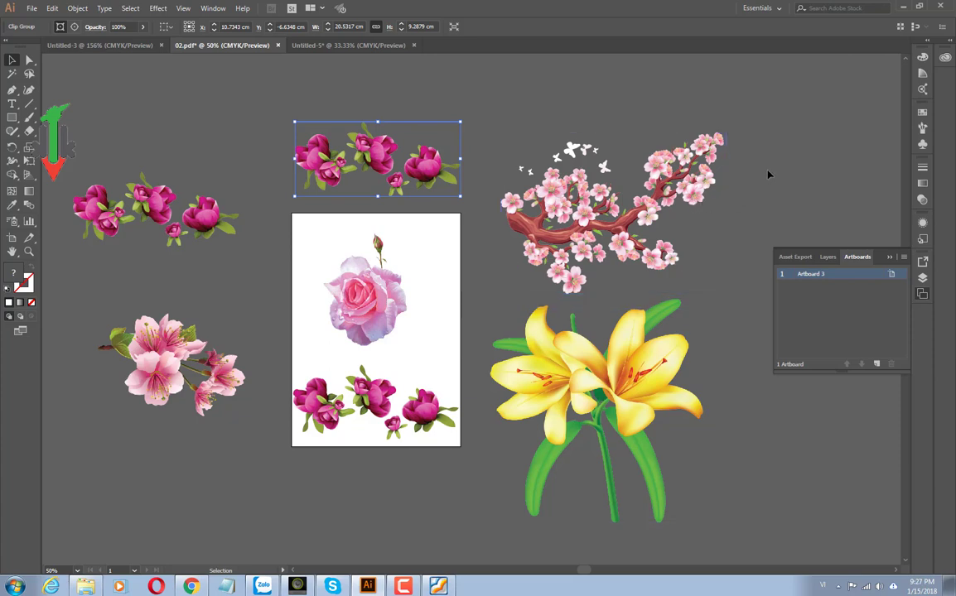
pyautogui.click(799, 158)
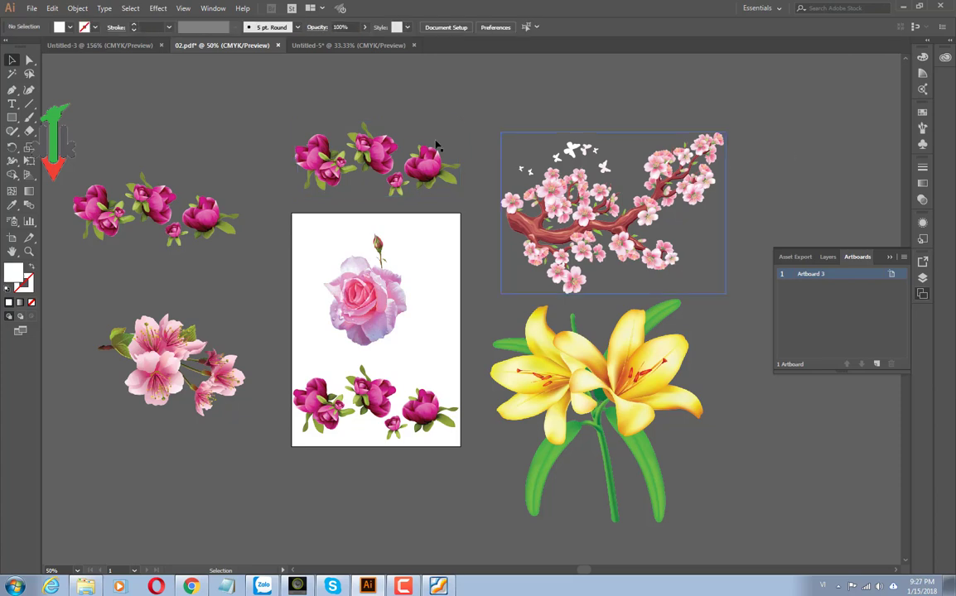
# Step: Export the artwork as 04.png at Screen 72 ppi with a transparent background
pyautogui.click(31, 8)
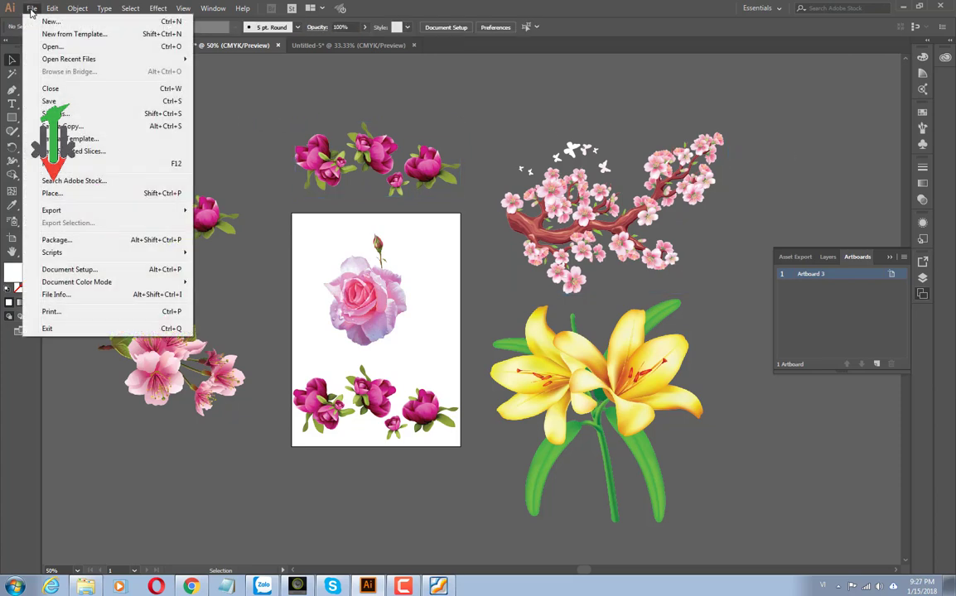
pyautogui.moveTo(52, 210)
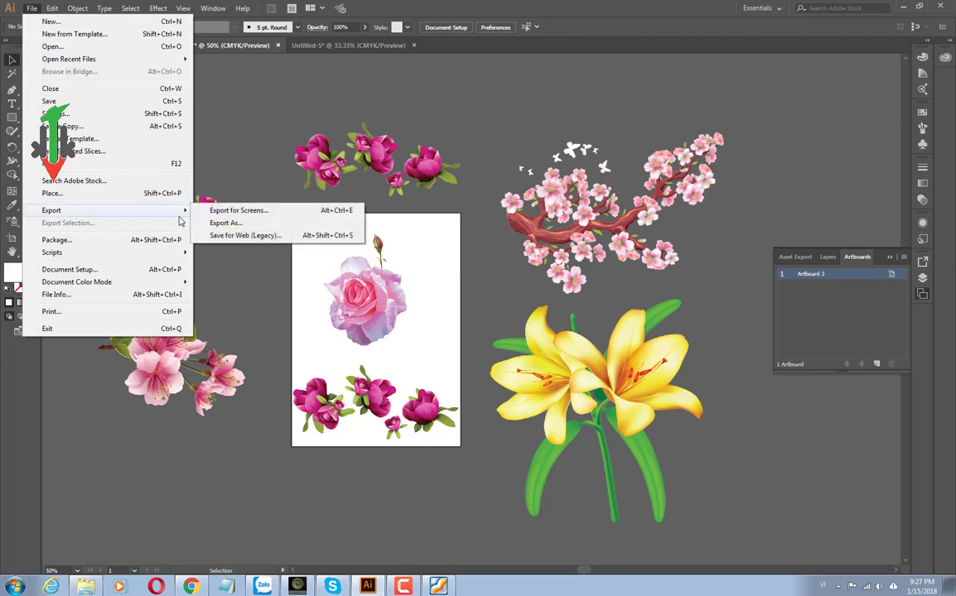
pyautogui.click(240, 223)
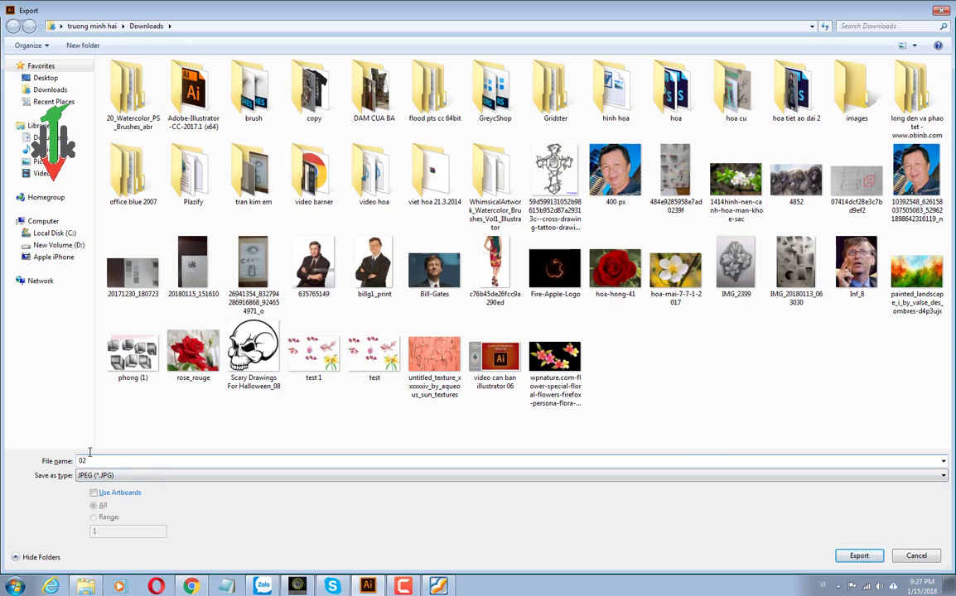
pyautogui.write('0')
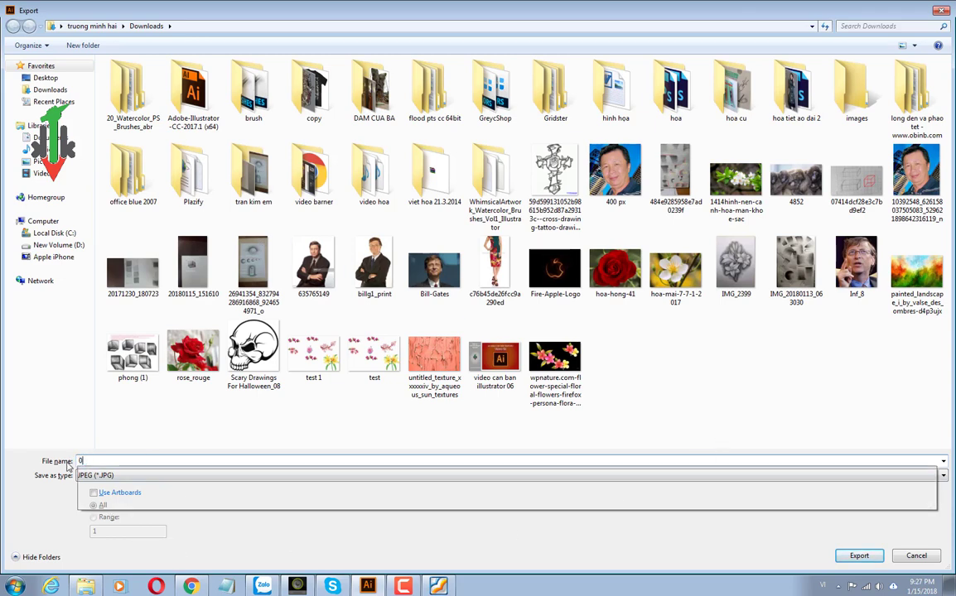
pyautogui.write('4')
pyautogui.click(95, 477)
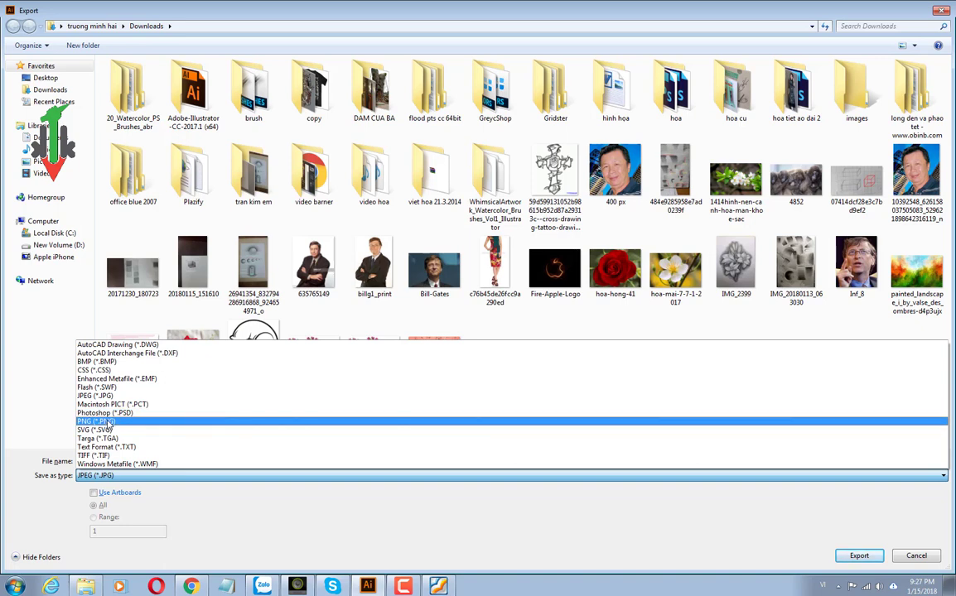
pyautogui.click(109, 422)
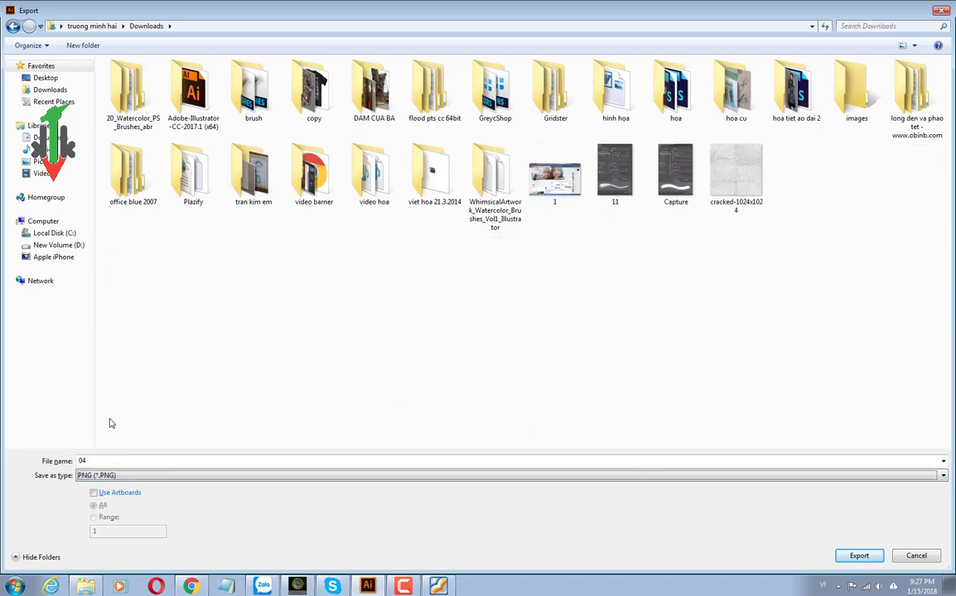
pyautogui.click(858, 556)
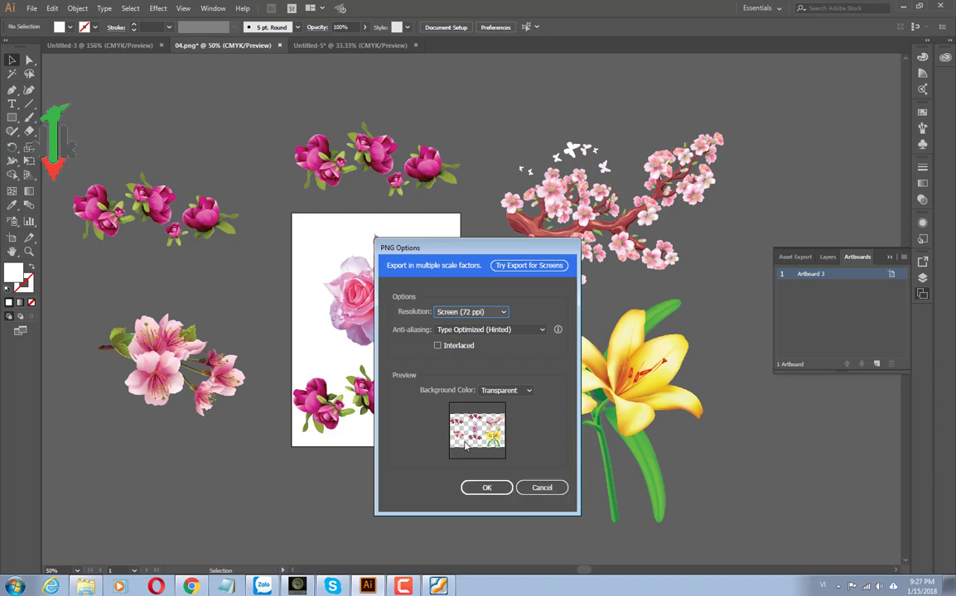
pyautogui.click(486, 489)
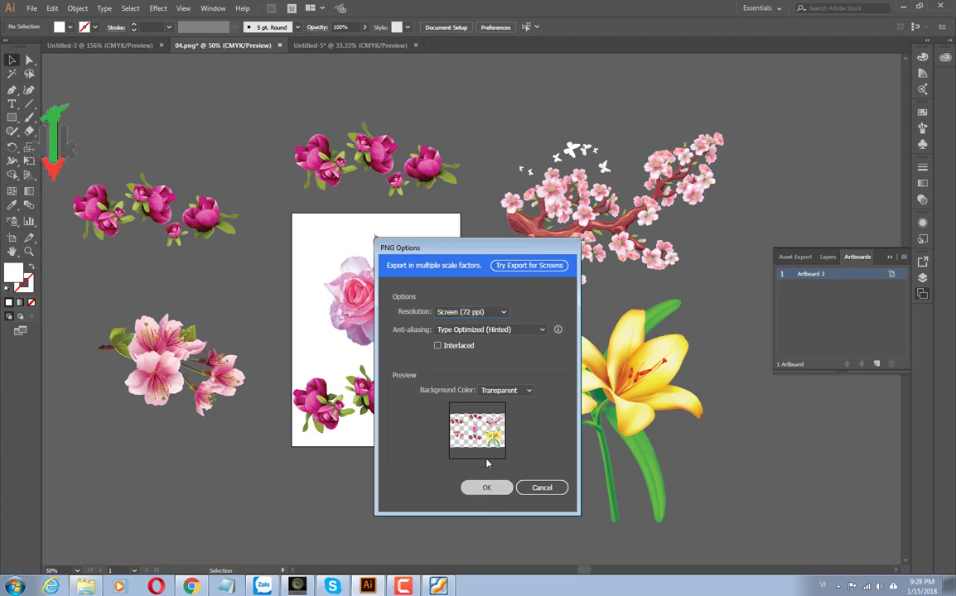
pyautogui.click(488, 488)
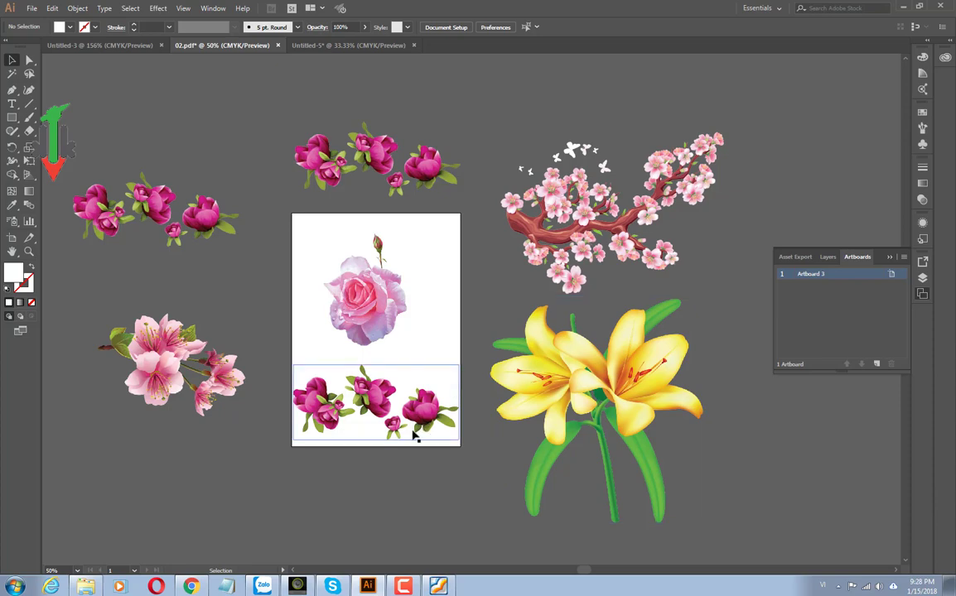
# Step: Close 04.png in Photoshop and minimize Photoshop to reveal the desktop
pyautogui.press('super+d')
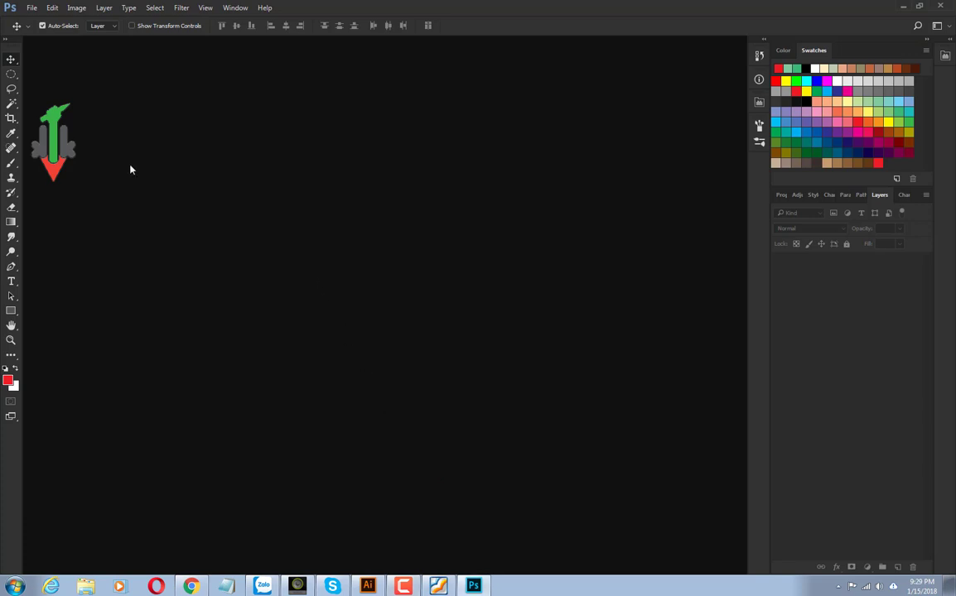
pyautogui.hotkey('ctrl', 'o')
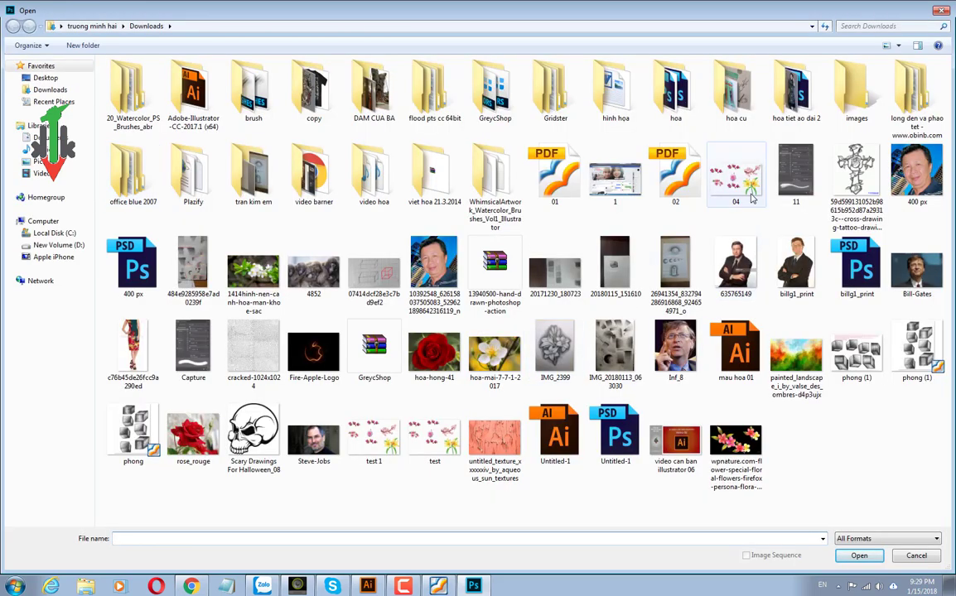
pyautogui.press('Escape')
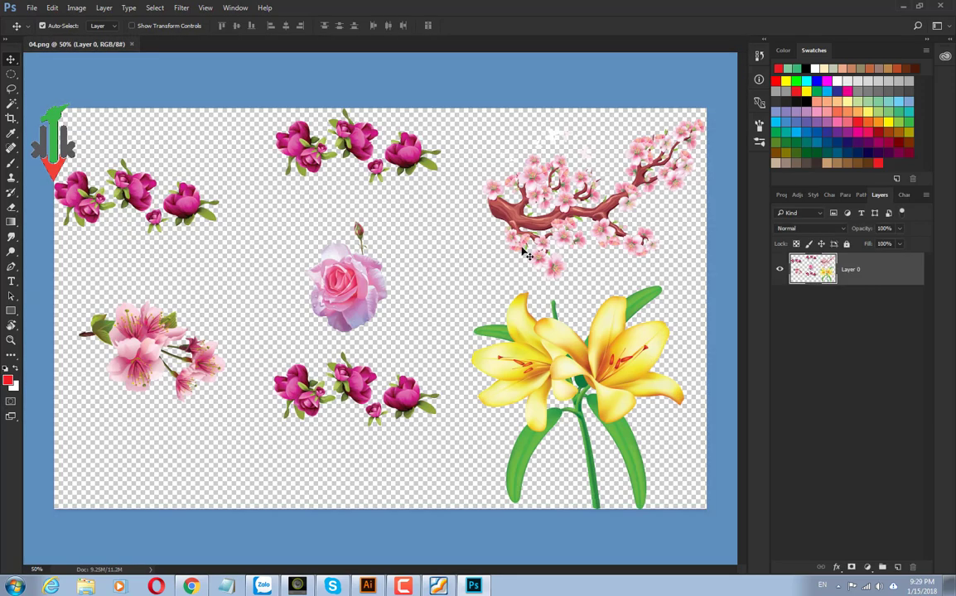
pyautogui.click(130, 44)
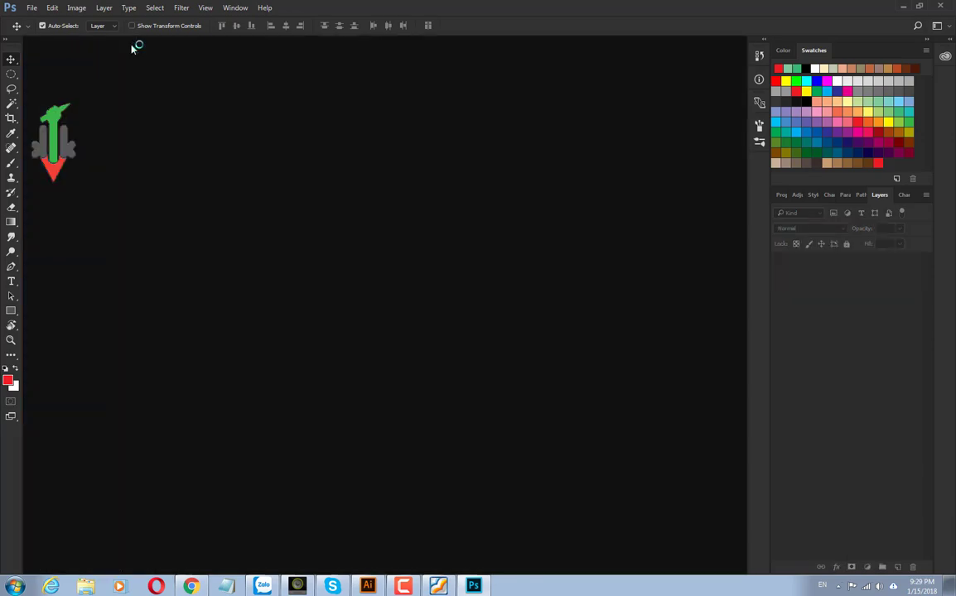
pyautogui.click(902, 6)
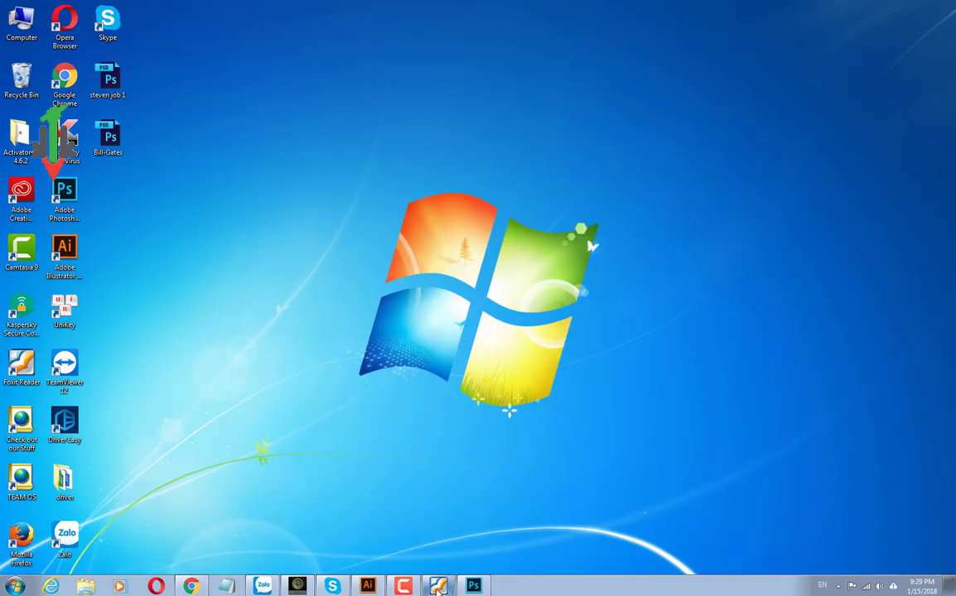
# Step: Restore Illustrator from the taskbar, then bring Photoshop's empty workspace forward
pyautogui.click(403, 586)
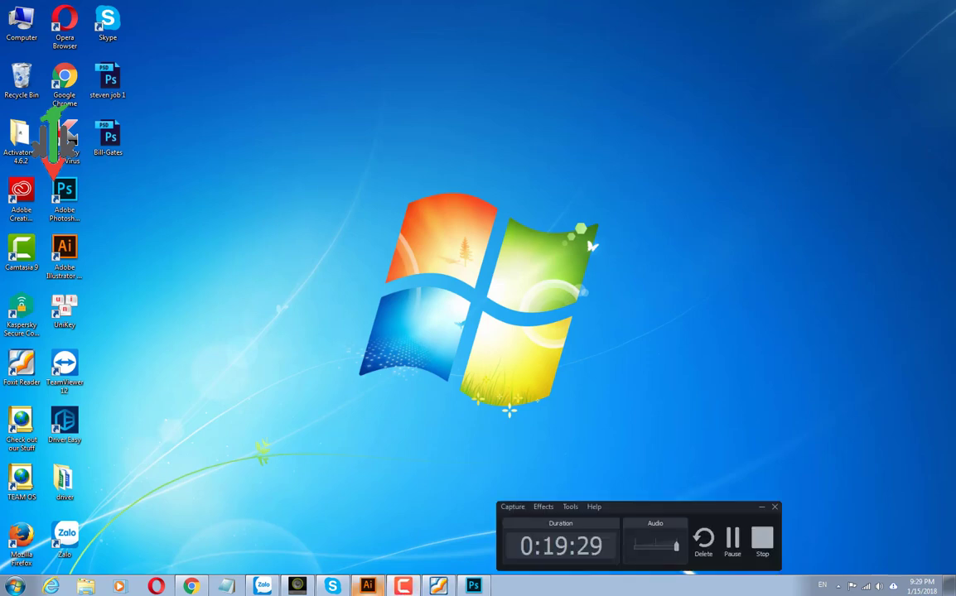
pyautogui.click(367, 586)
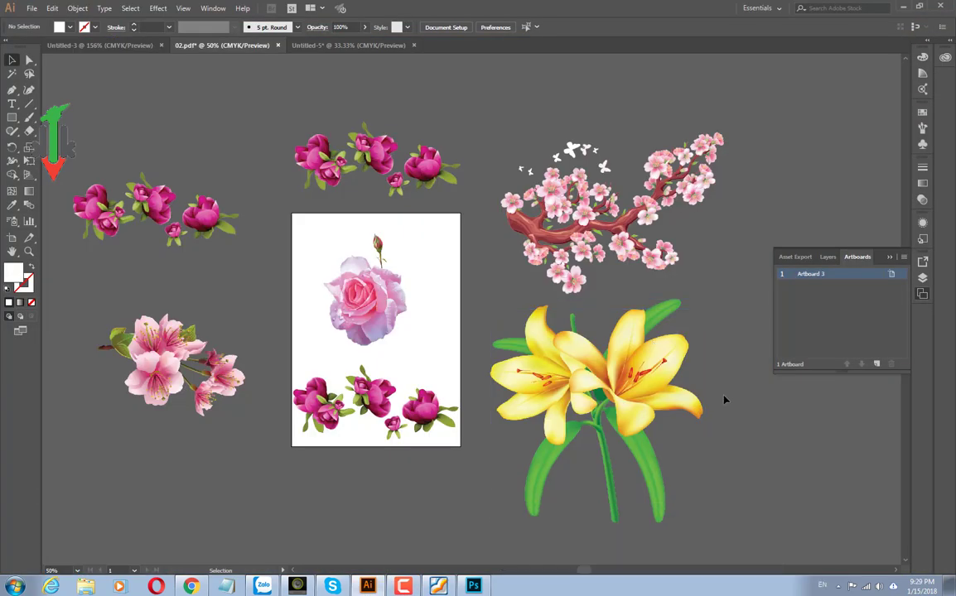
pyautogui.click(403, 587)
pyautogui.click(474, 586)
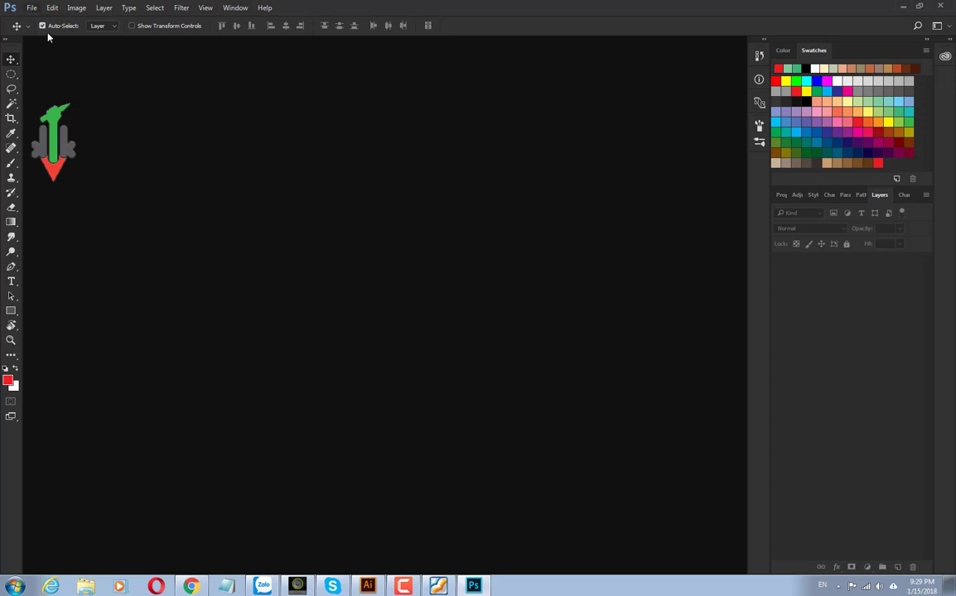
# Step: Open 04.png in Photoshop and zoom in on the top rose cluster
pyautogui.doubleClick(147, 139)
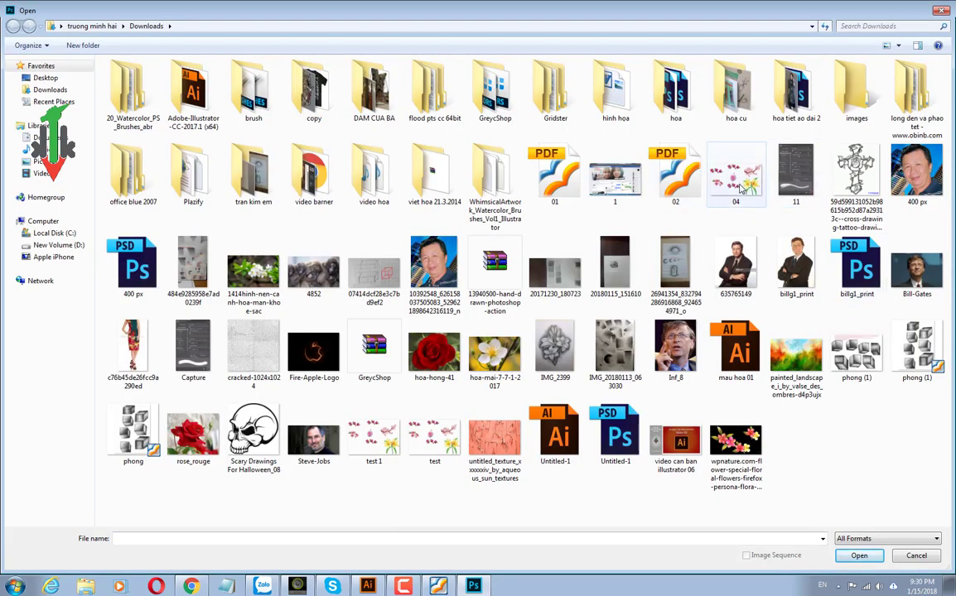
pyautogui.doubleClick(737, 182)
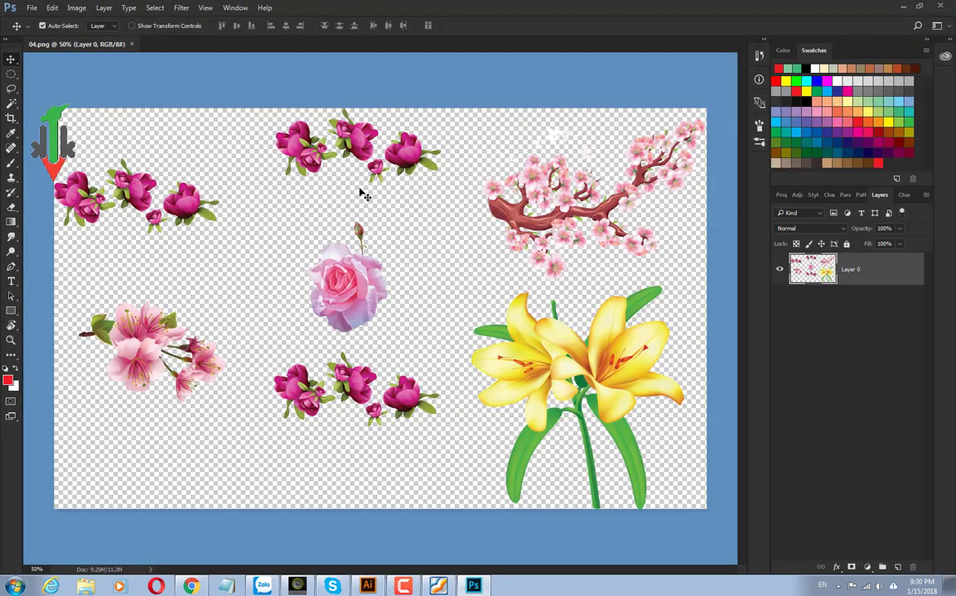
pyautogui.scroll(3, 358, 155)
pyautogui.scroll(2, 358, 156)
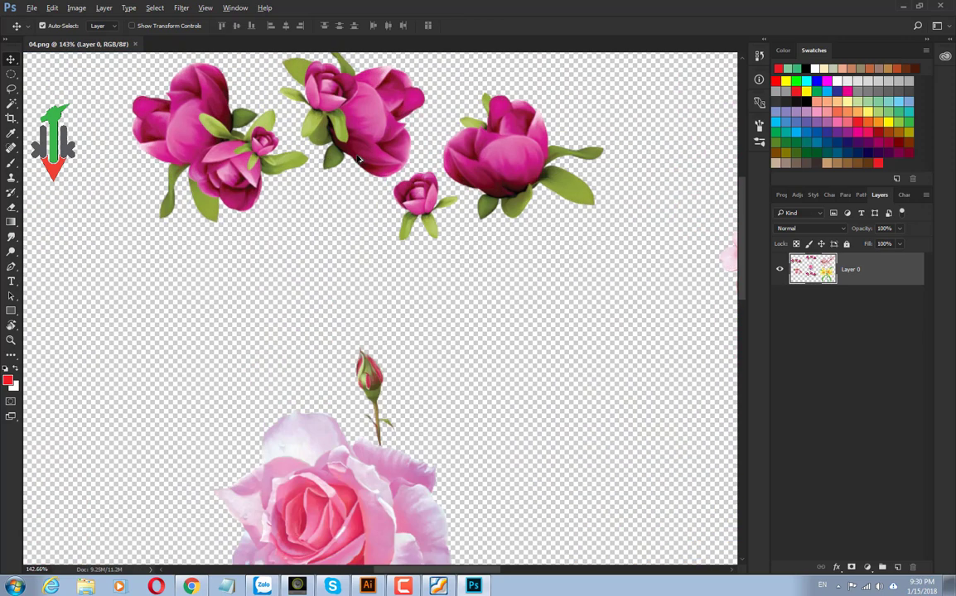
pyautogui.scroll(2, 357, 155)
pyautogui.scroll(2, 358, 156)
pyautogui.moveTo(465, 313); pyautogui.dragTo(514, 479)
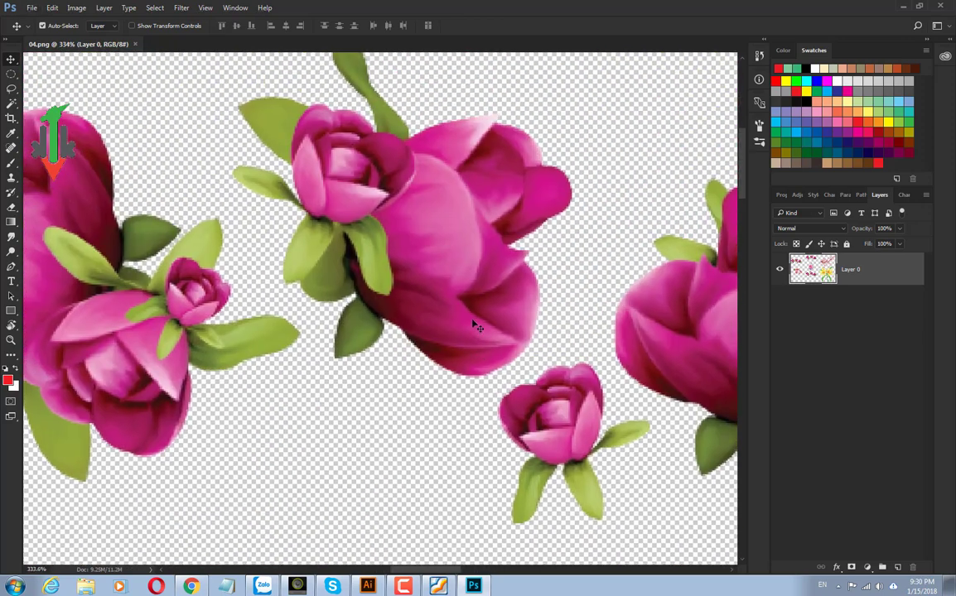
pyautogui.moveTo(416, 286); pyautogui.dragTo(454, 340)
# Step: Zoom and pan across the blossom branch, central rose and lily to inspect them
pyautogui.scroll(-2, 453, 356)
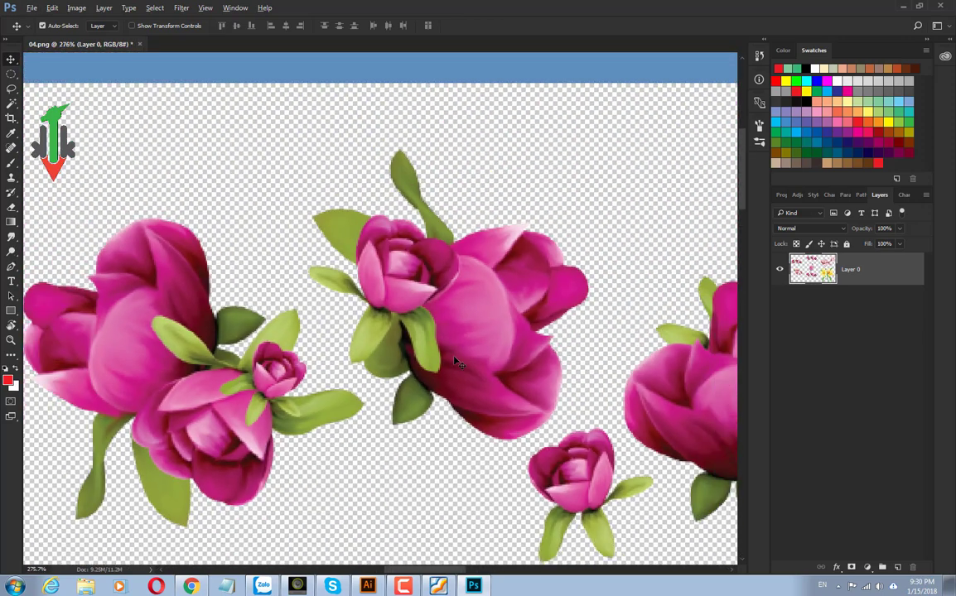
pyautogui.scroll(-2, 455, 360)
pyautogui.scroll(-1, 456, 361)
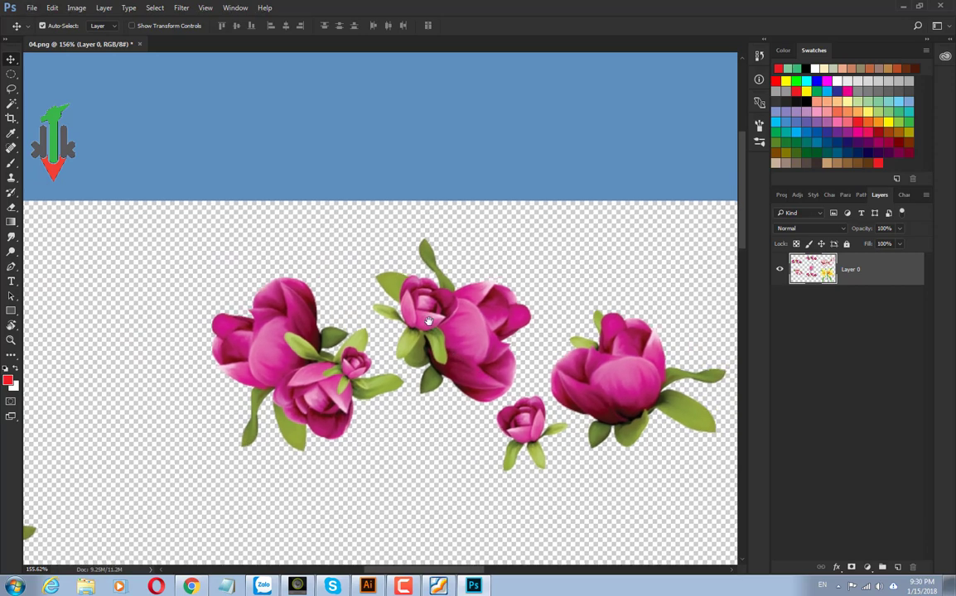
pyautogui.scroll(-3, 454, 360)
pyautogui.hscroll(5, 480, 356)
pyautogui.scroll(-2, 508, 349)
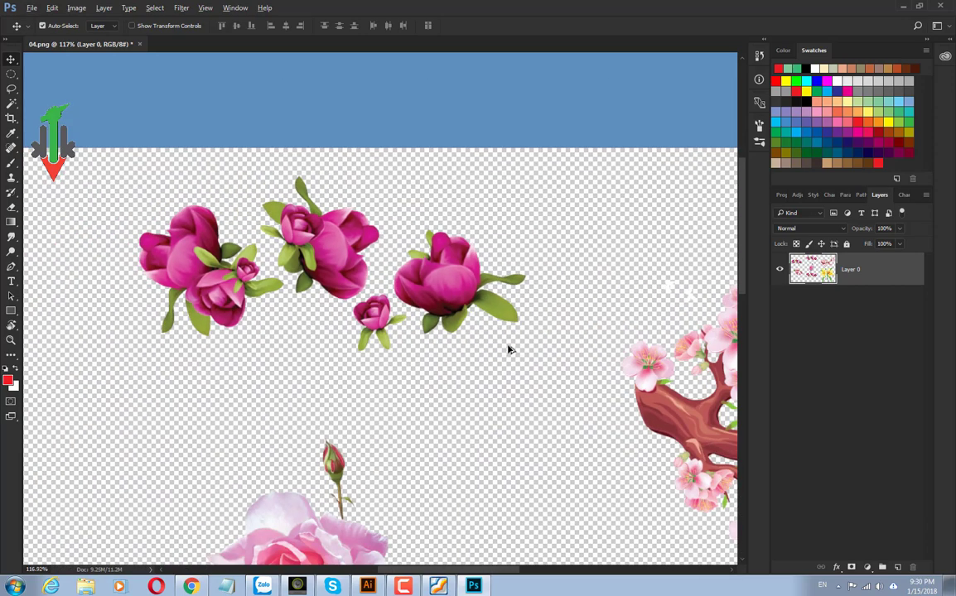
pyautogui.scroll(-1, 508, 349)
pyautogui.scroll(-2, 522, 360)
pyautogui.moveTo(539, 373); pyautogui.dragTo(377, 276)
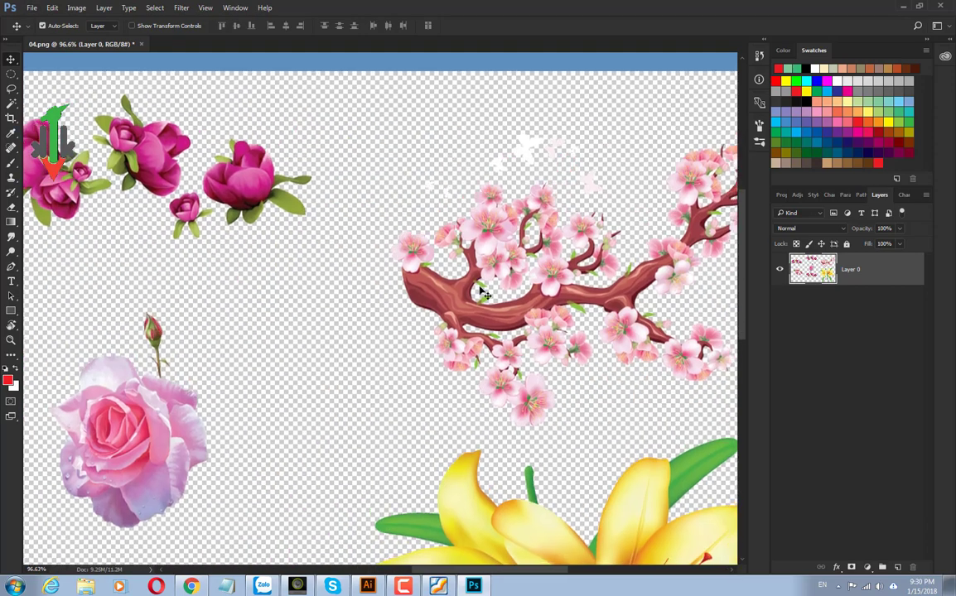
pyautogui.scroll(2, 499, 298)
pyautogui.scroll(2, 499, 298)
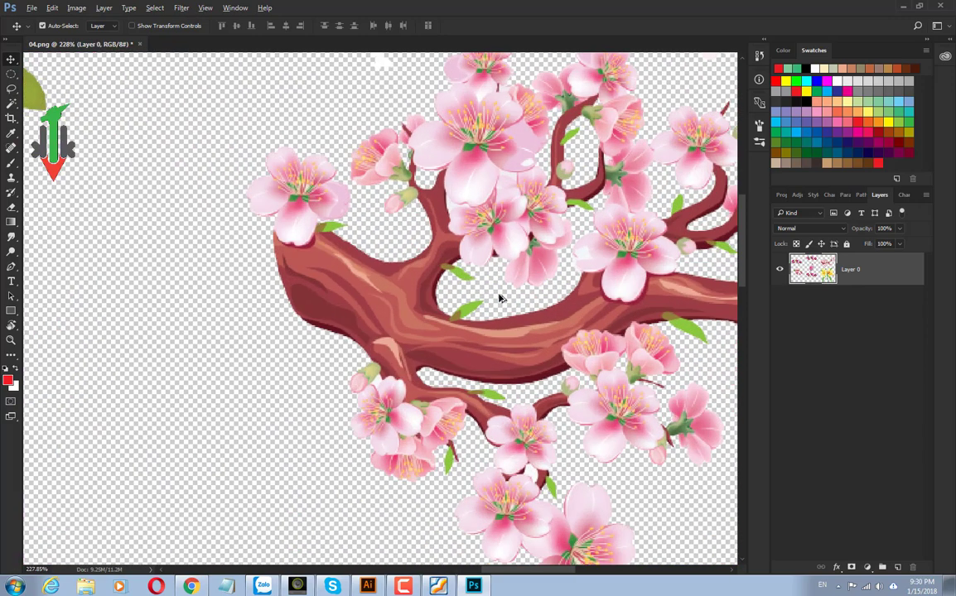
pyautogui.scroll(-2, 499, 298)
pyautogui.scroll(-2, 499, 298)
pyautogui.scroll(-1, 500, 299)
pyautogui.scroll(-1, 500, 298)
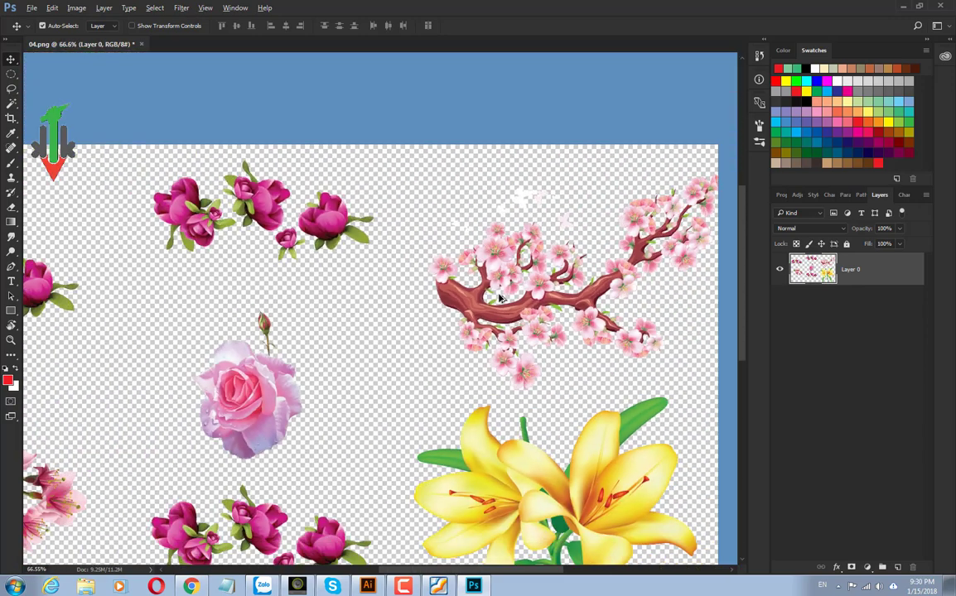
pyautogui.moveTo(355, 300); pyautogui.dragTo(424, 220)
pyautogui.scroll(2, 327, 342)
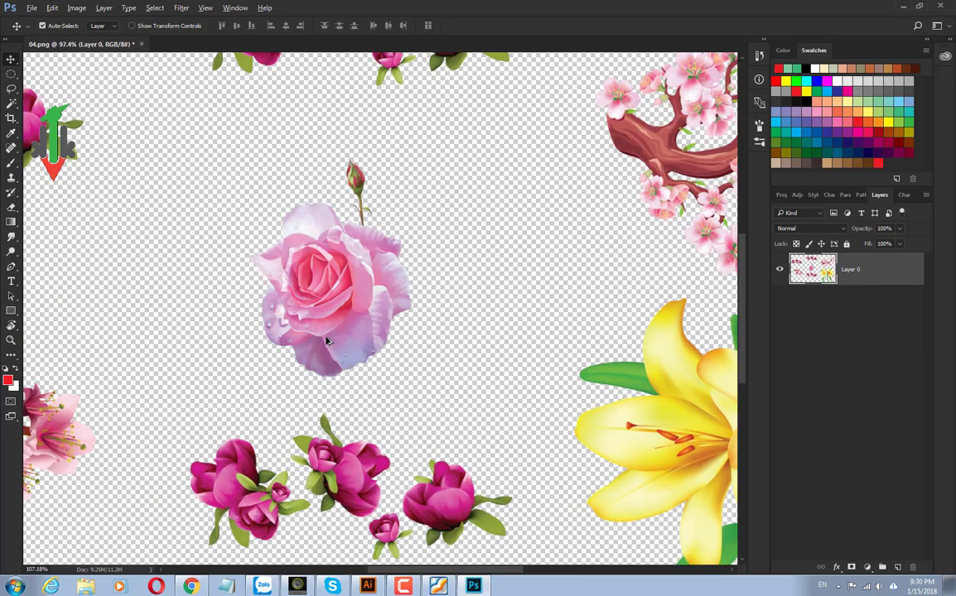
pyautogui.scroll(1, 327, 341)
pyautogui.scroll(-2, 327, 341)
pyautogui.scroll(-1, 327, 341)
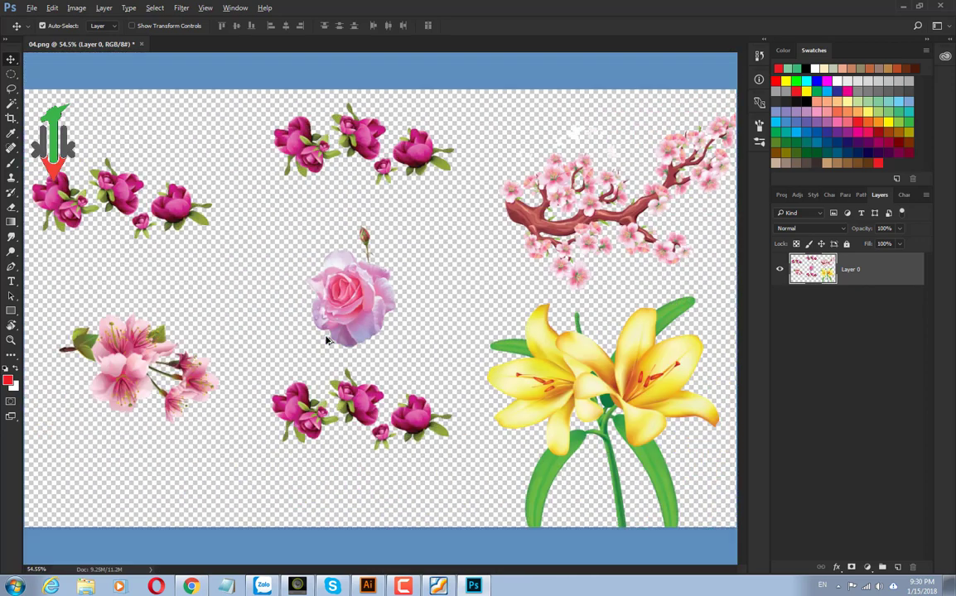
pyautogui.scroll(-2, 327, 341)
pyautogui.moveTo(464, 327); pyautogui.dragTo(510, 353)
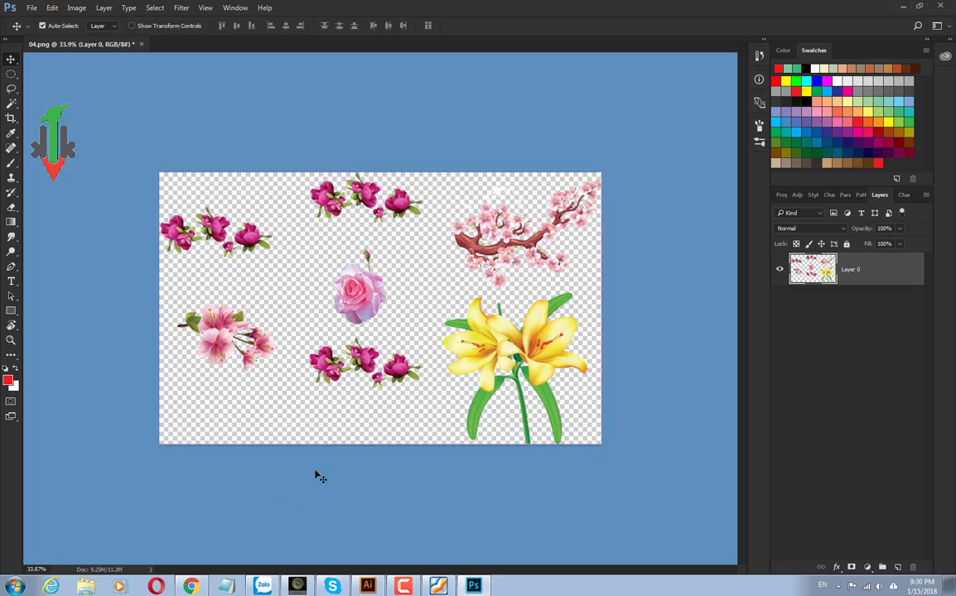
# Step: Search Google for 'rose png' in a new Chrome tab
pyautogui.click(191, 587)
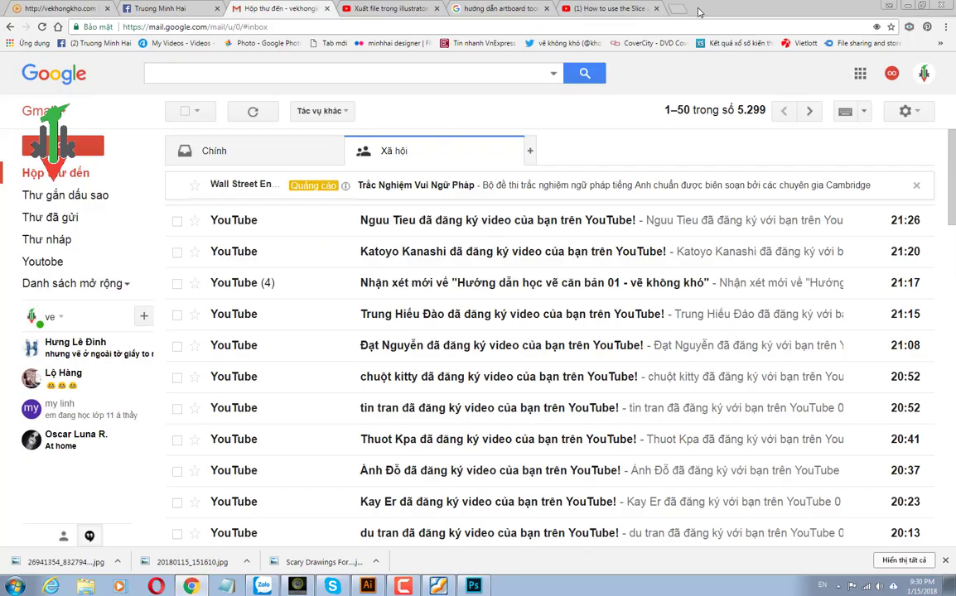
pyautogui.click(677, 9)
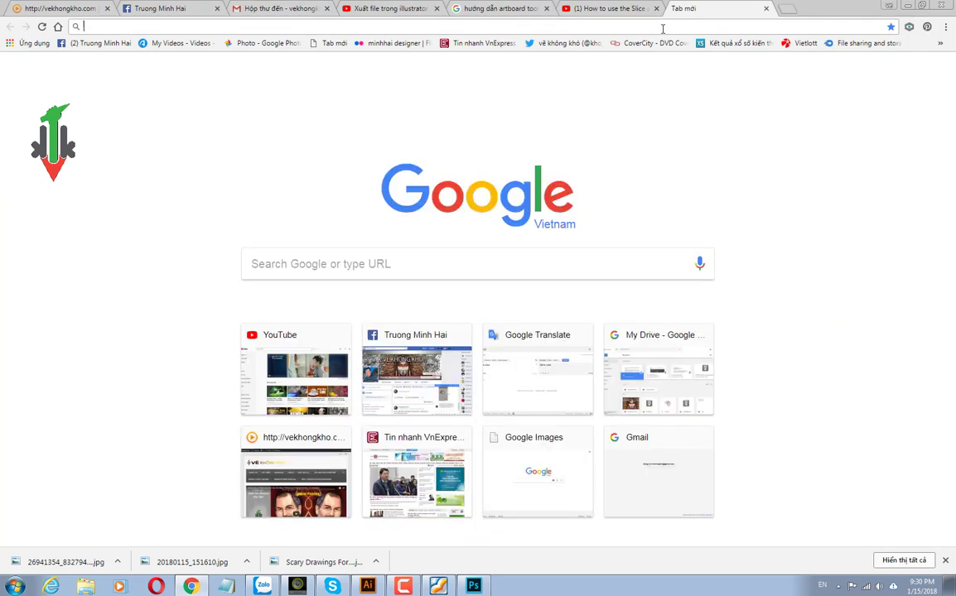
pyautogui.write('ró')
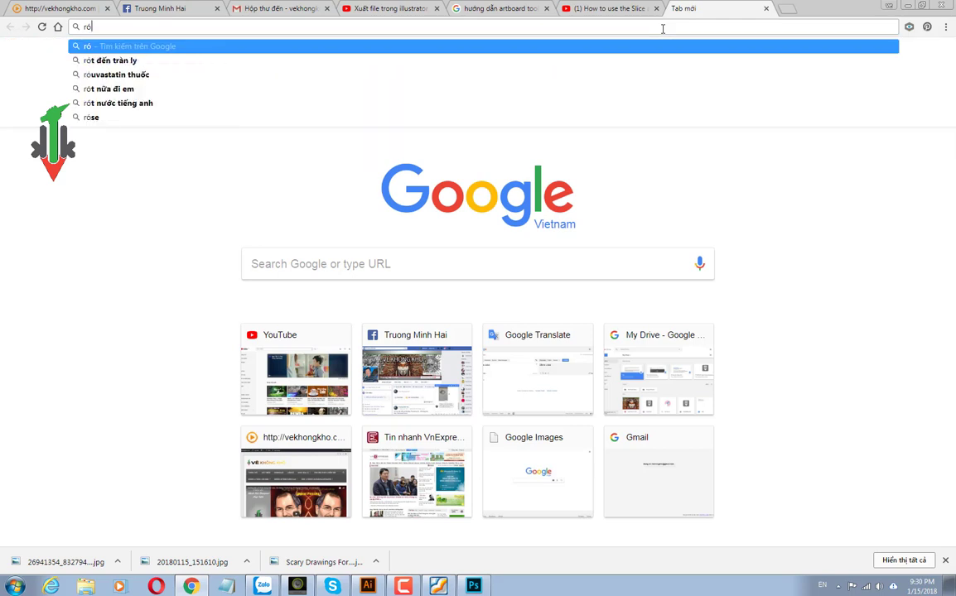
pyautogui.write('se')
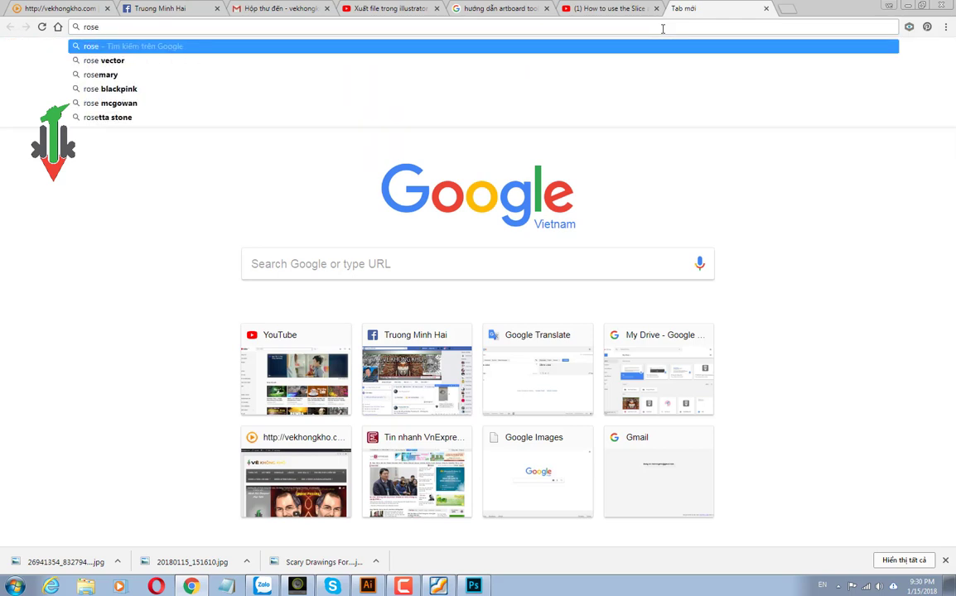
pyautogui.write(' p')
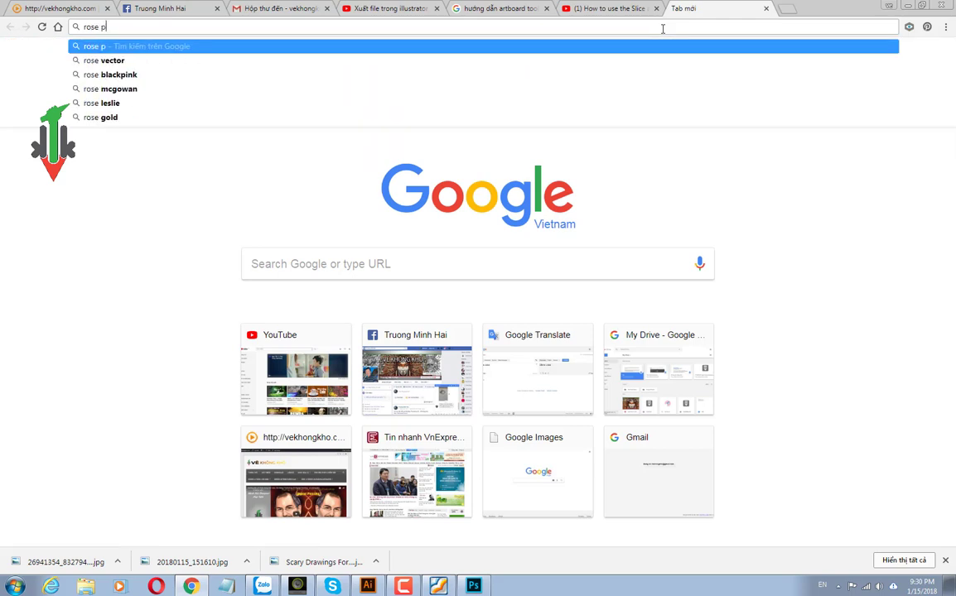
pyautogui.write('ng')
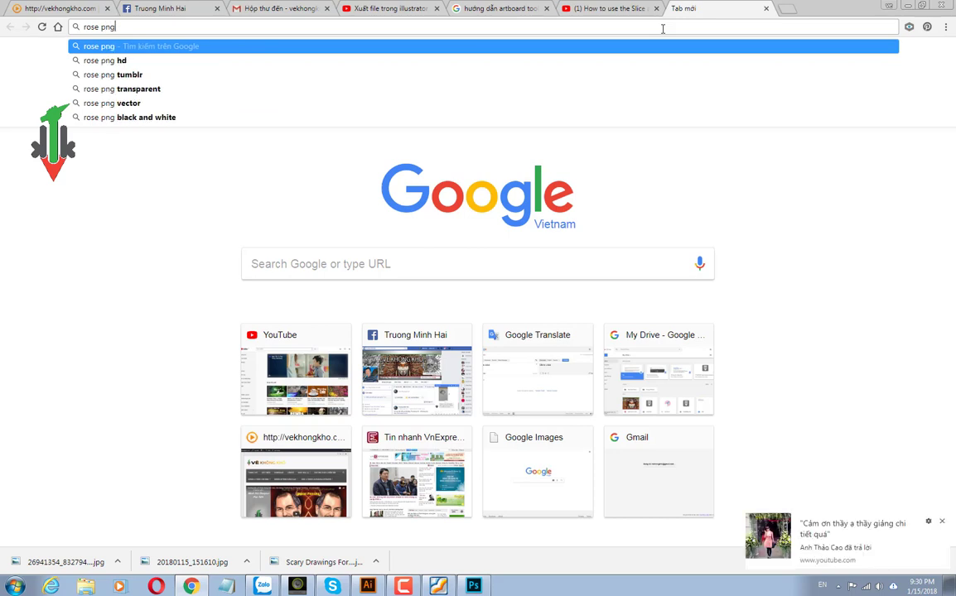
pyautogui.press('Return')
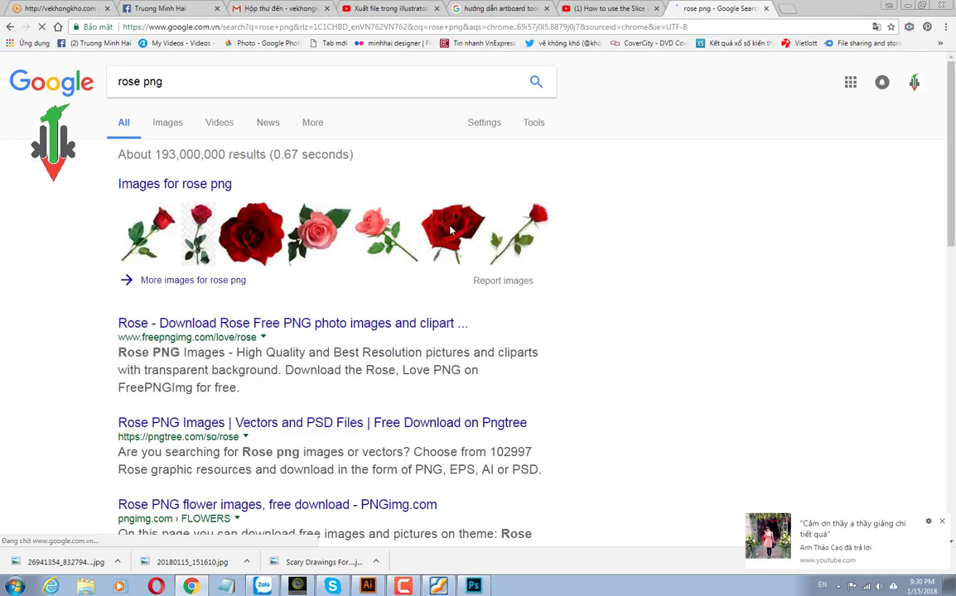
# Step: Open the first rose PNG result from pngpix.com full-size, with its transparent background, in its own tab
pyautogui.click(199, 188)
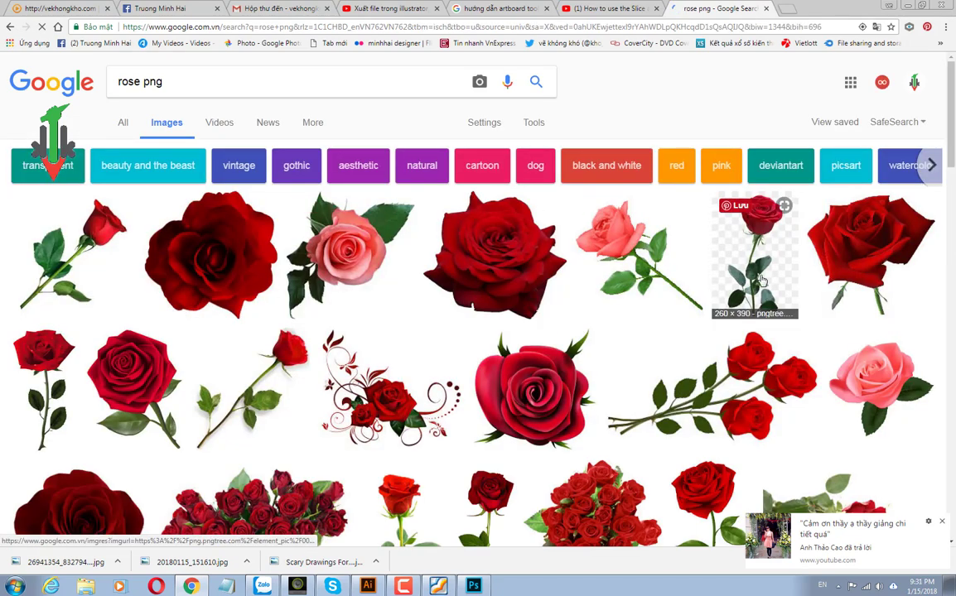
pyautogui.moveTo(72, 252)
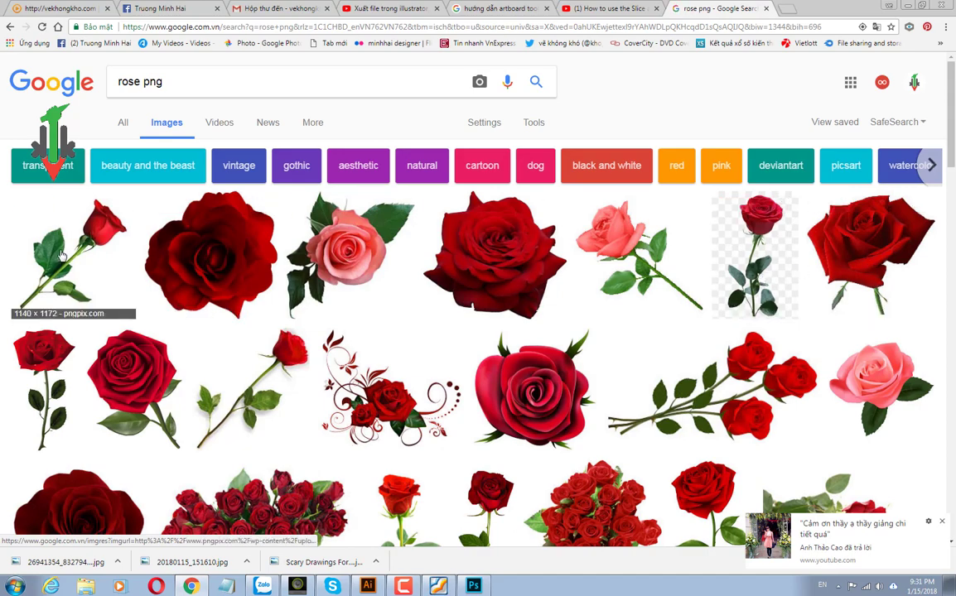
pyautogui.click(85, 257)
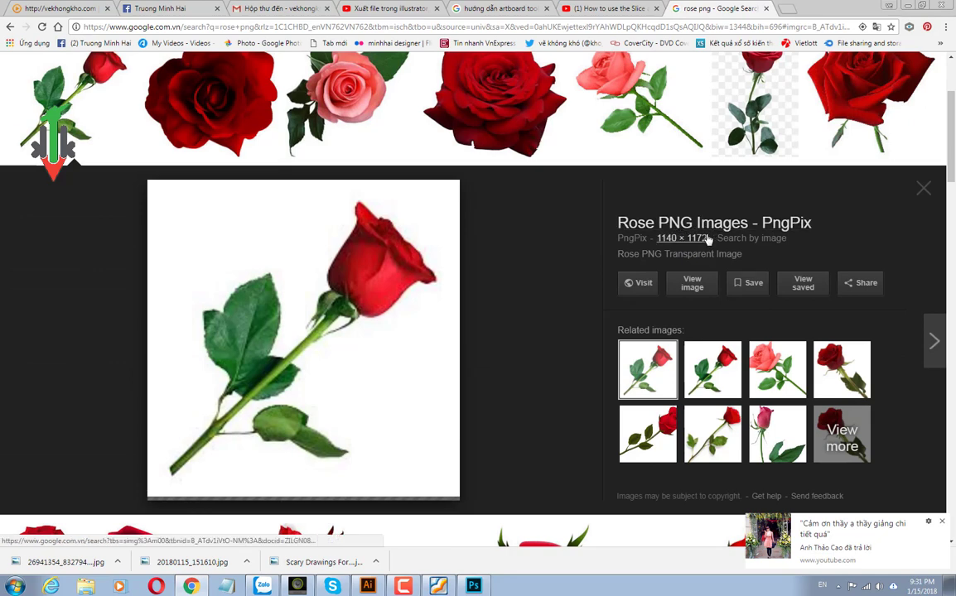
pyautogui.click(693, 285)
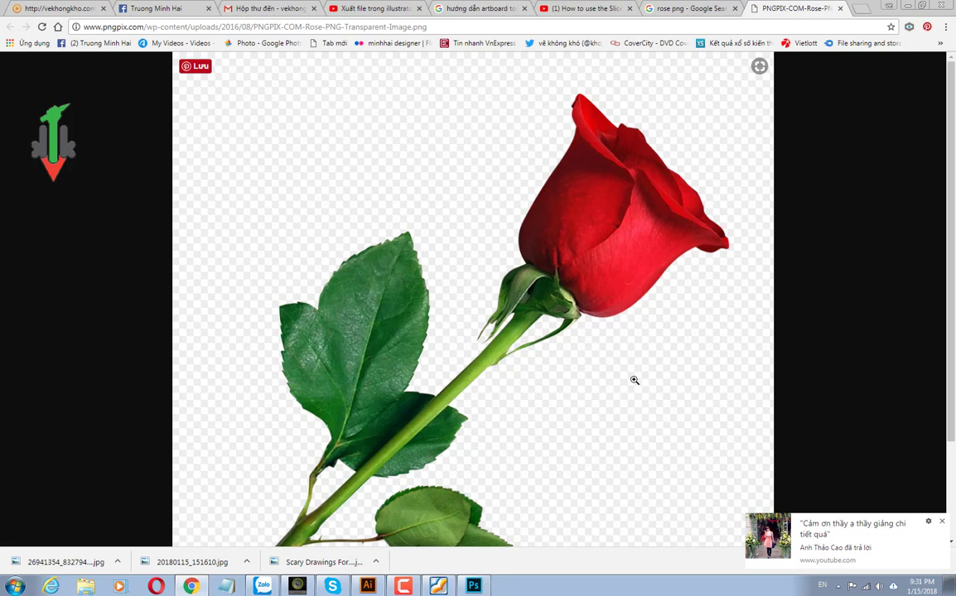
pyautogui.scroll(-2, 632, 380)
pyautogui.scroll(2, 555, 305)
pyautogui.scroll(-2, 456, 370)
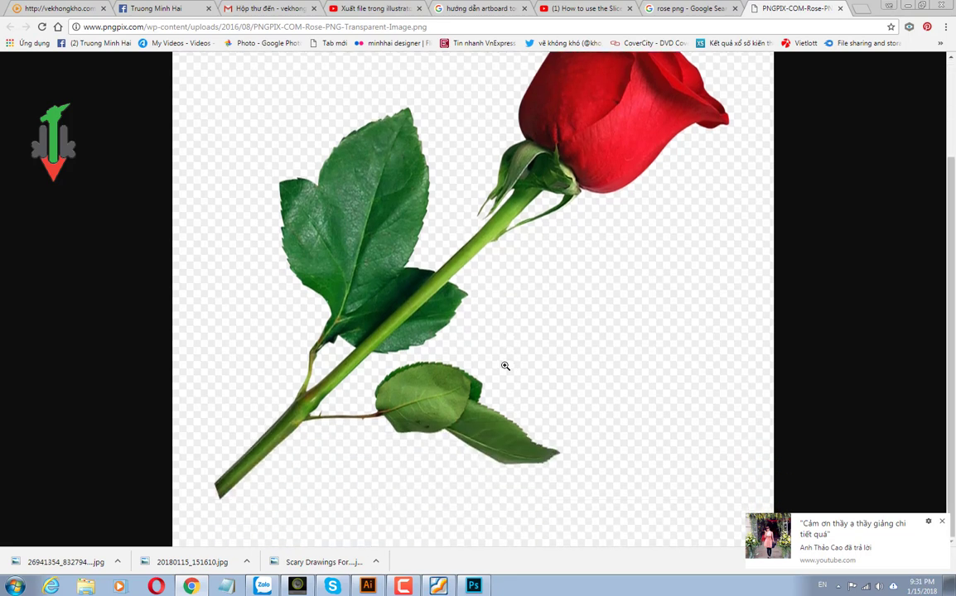
pyautogui.scroll(2, 530, 356)
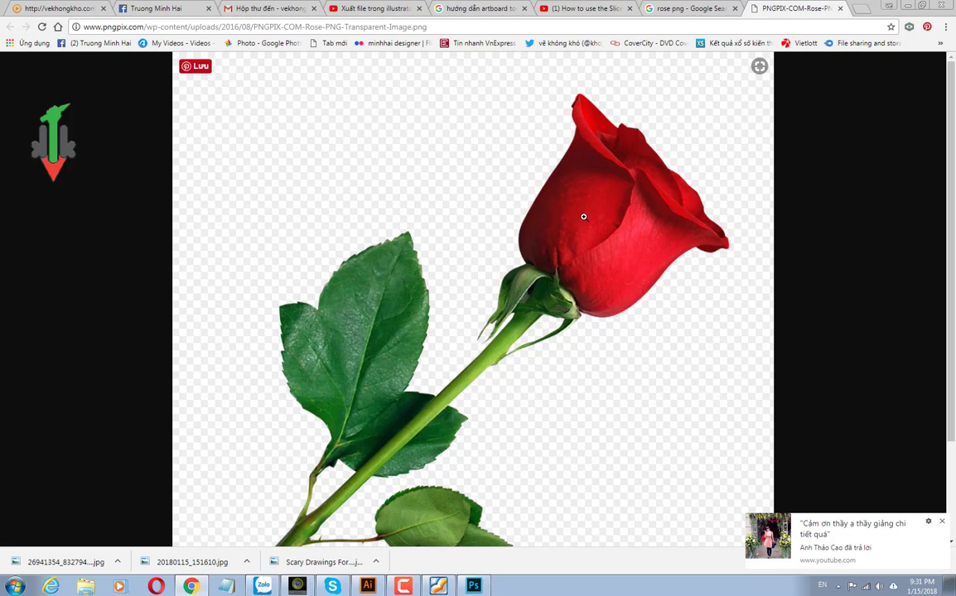
pyautogui.scroll(-2, 588, 347)
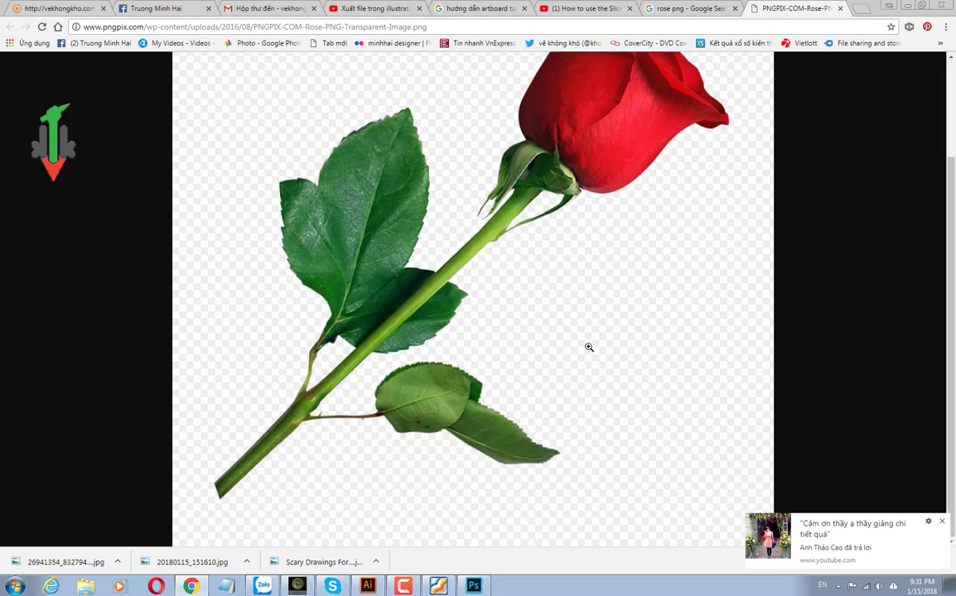
pyautogui.scroll(2, 588, 347)
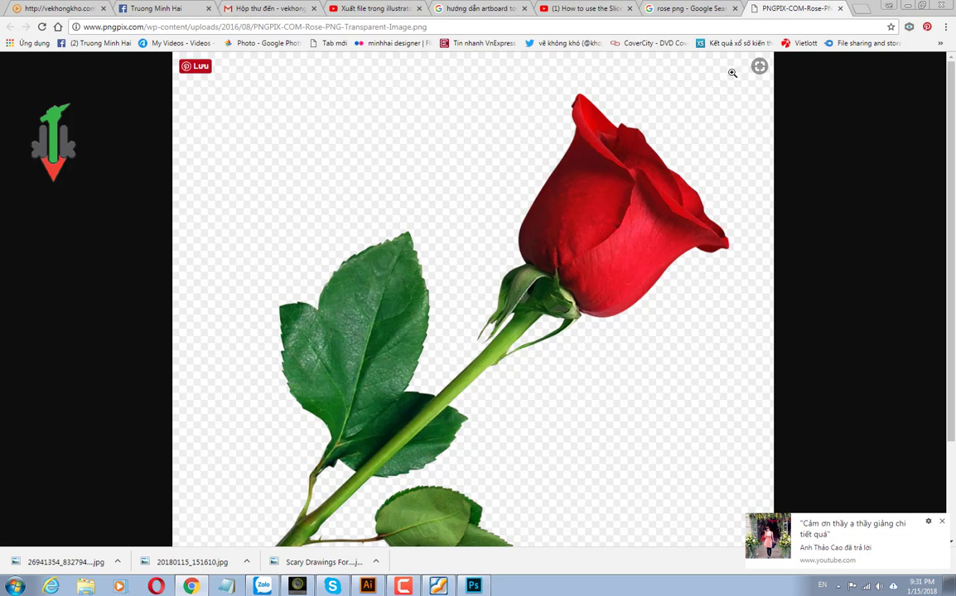
# Step: Back in Illustrator, nudge the left magenta bouquet, pink blossom group and top bouquet into place, then deselect
pyautogui.click(367, 586)
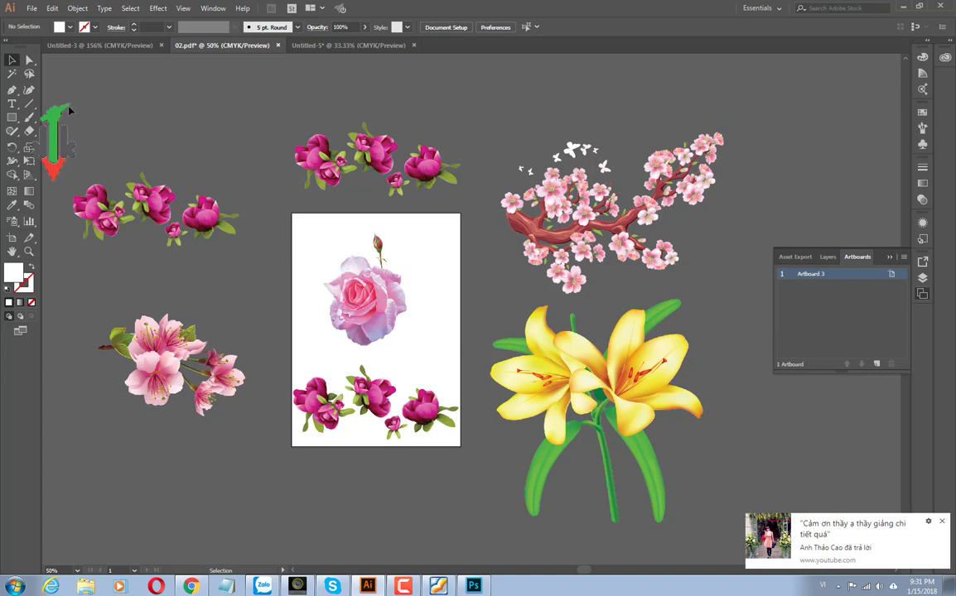
pyautogui.moveTo(133, 195); pyautogui.dragTo(170, 185)
pyautogui.moveTo(149, 356); pyautogui.dragTo(173, 305)
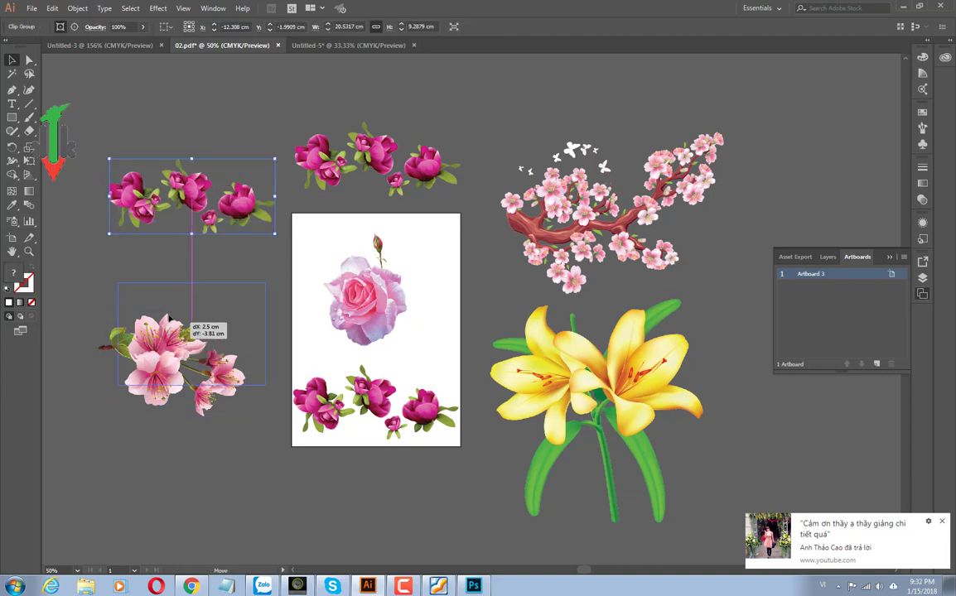
pyautogui.moveTo(375, 158); pyautogui.dragTo(374, 170)
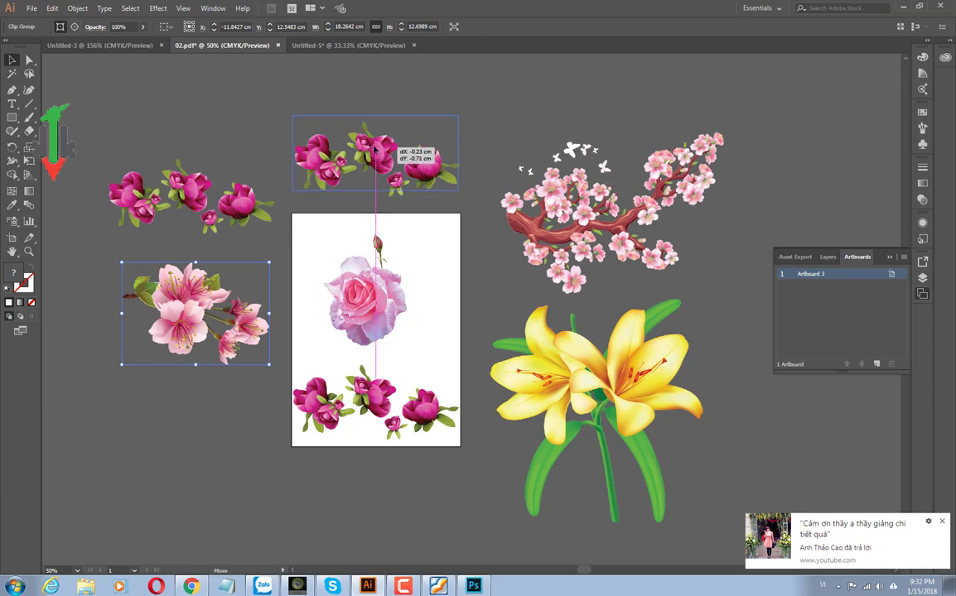
pyautogui.click(555, 341)
pyautogui.click(774, 200)
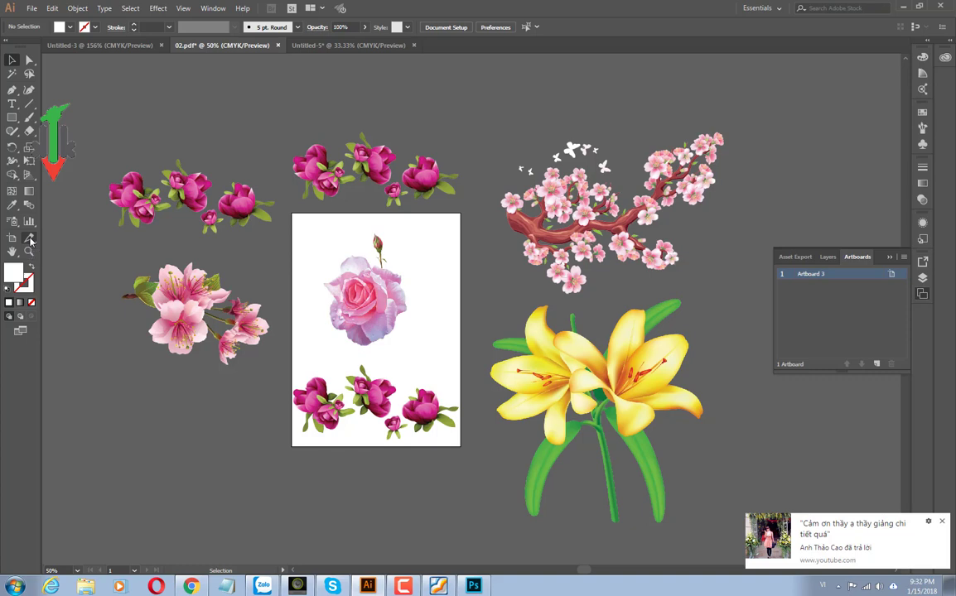
# Step: Pick the Slice Tool from the toolbar and zoom in on the pink rose on Artboard 3
pyautogui.click(30, 240)
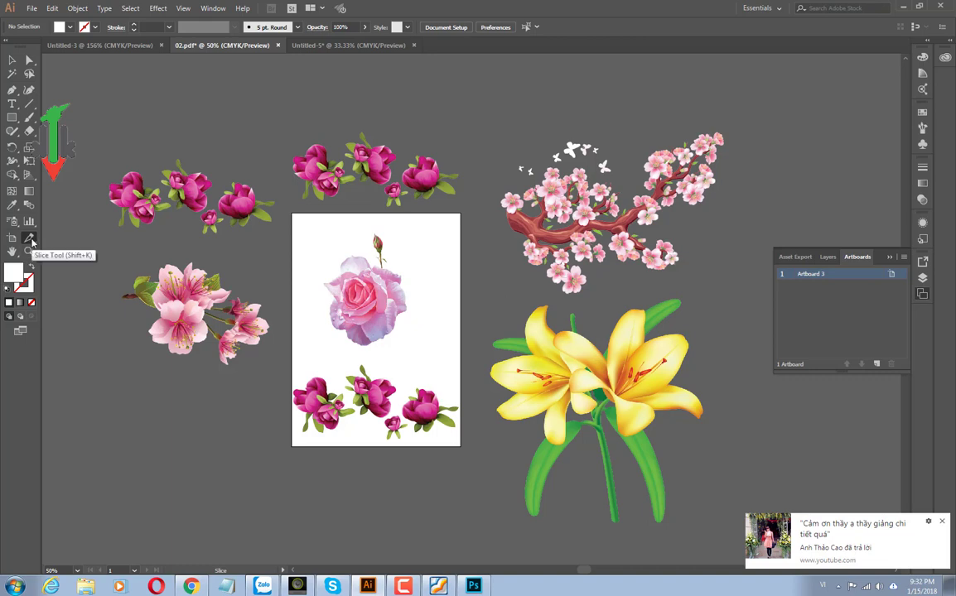
pyautogui.click(31, 241)
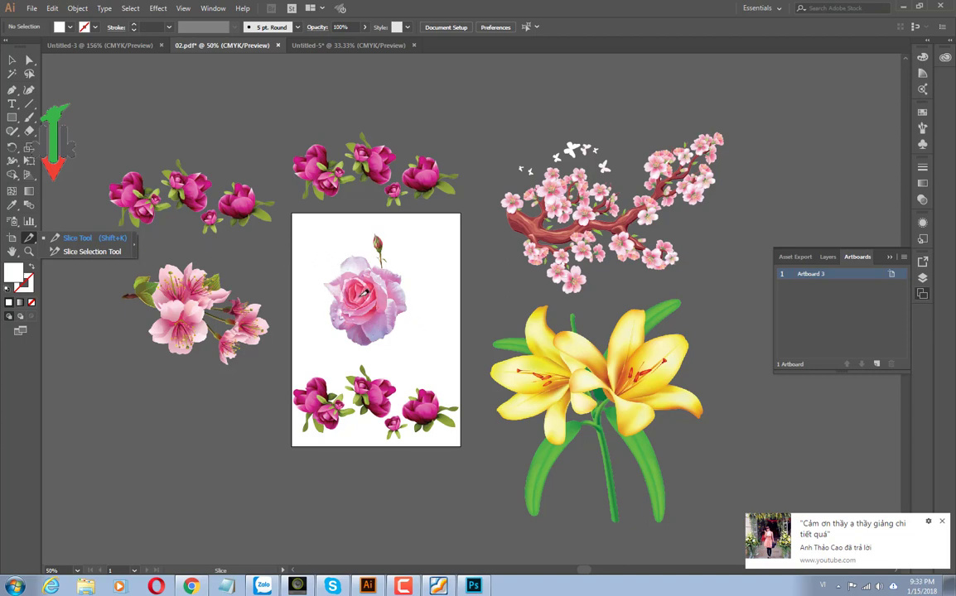
pyautogui.scroll(5, 379, 296)
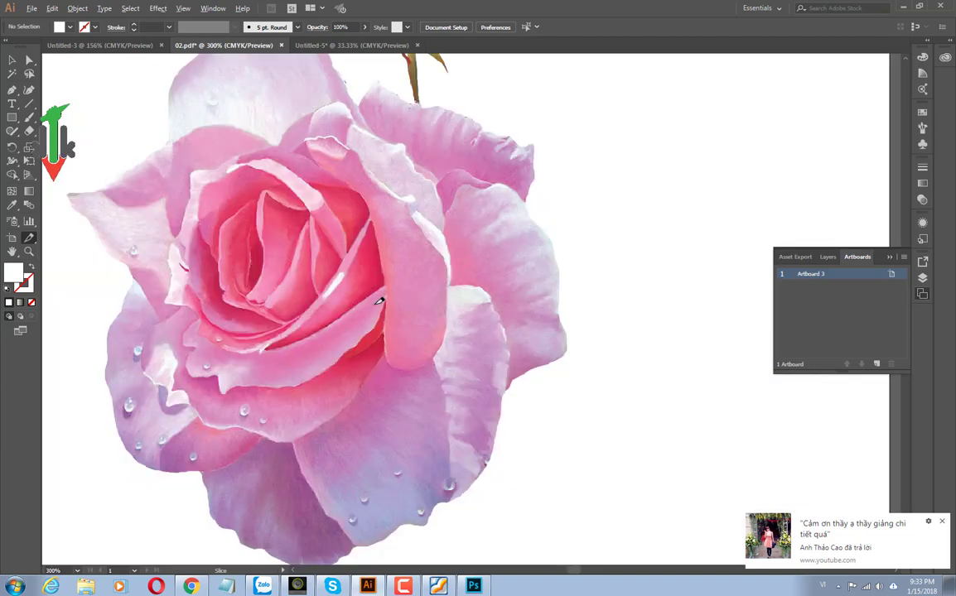
pyautogui.scroll(-1, 415, 294)
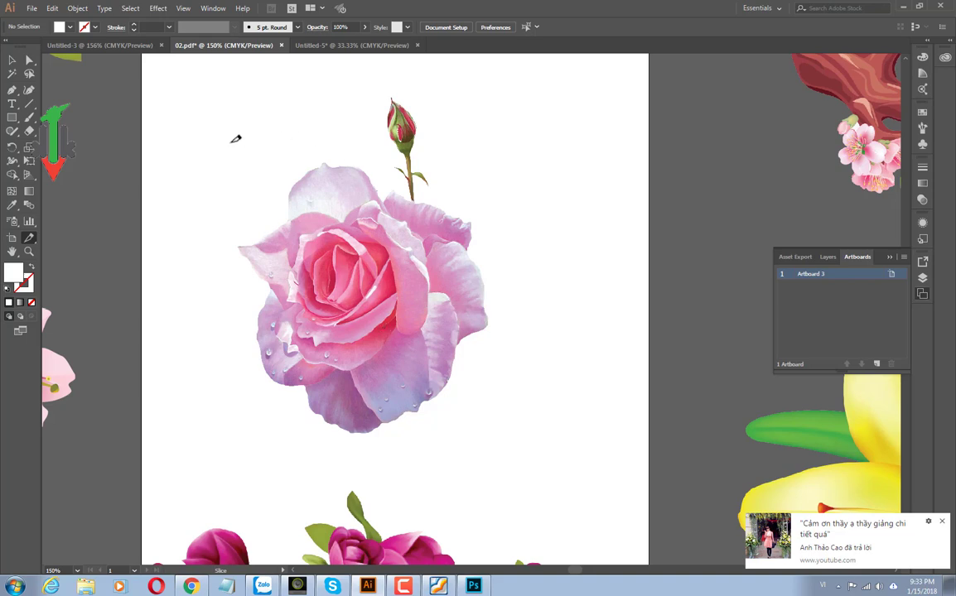
# Step: Draw a tall slice rectangle over the left half of the pink rose
pyautogui.moveTo(229, 141)
pyautogui.mouseDown()
pyautogui.moveTo(363, 387)
pyautogui.moveTo(371, 471)
pyautogui.mouseUp()
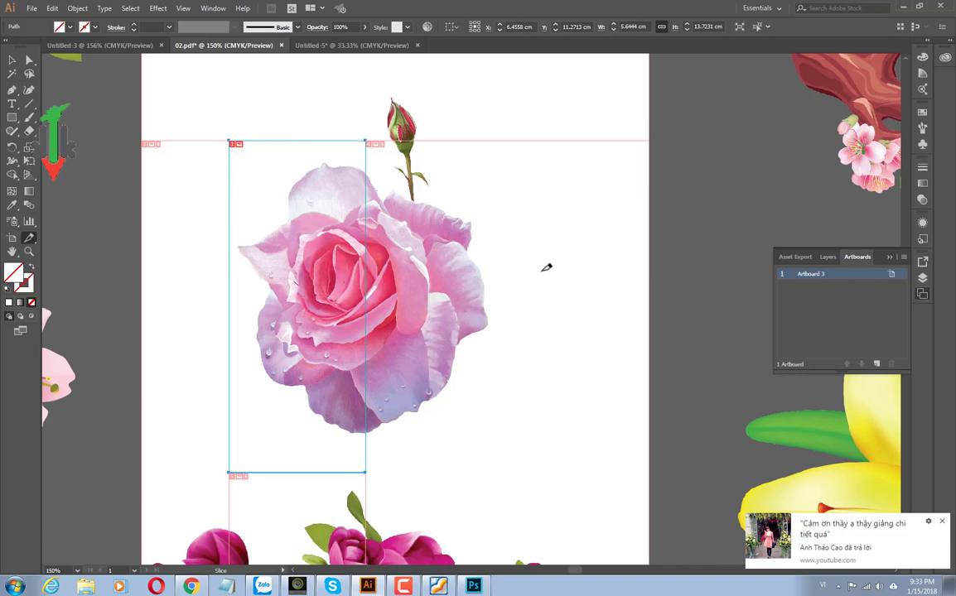
pyautogui.click(34, 12)
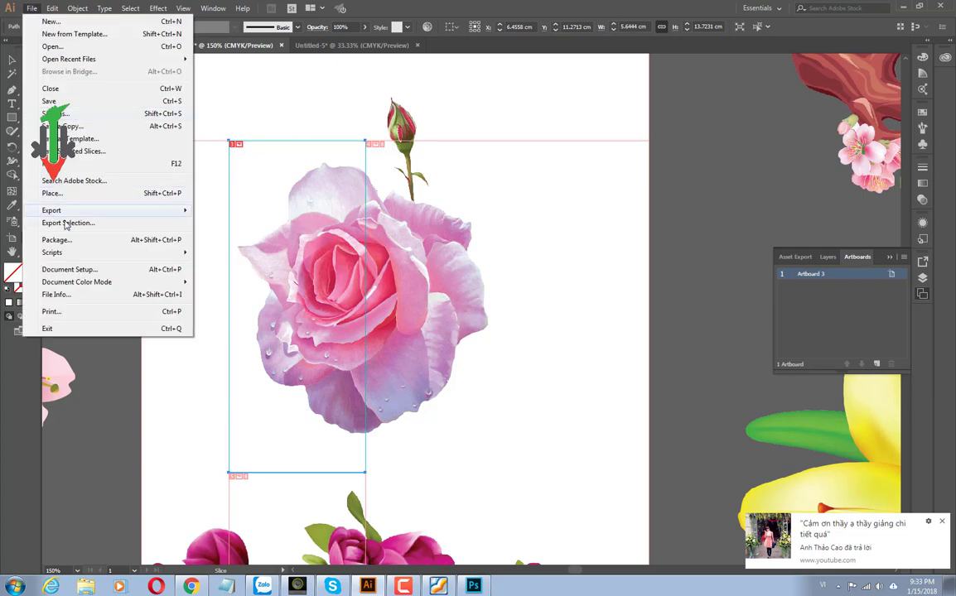
pyautogui.moveTo(51, 211)
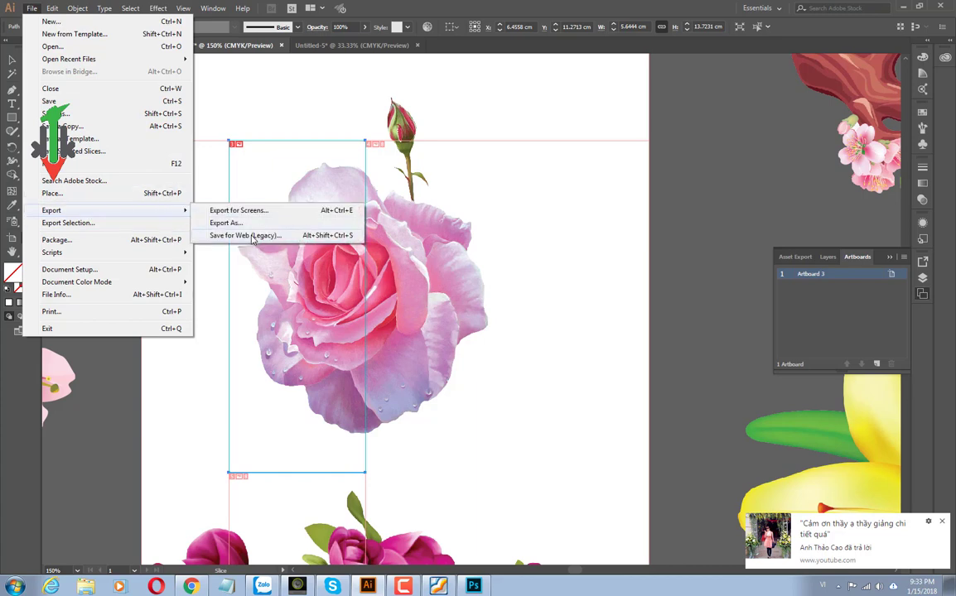
# Step: Open Save for Web (Legacy) and keep the JPEG Maximum preset unchanged
pyautogui.click(252, 236)
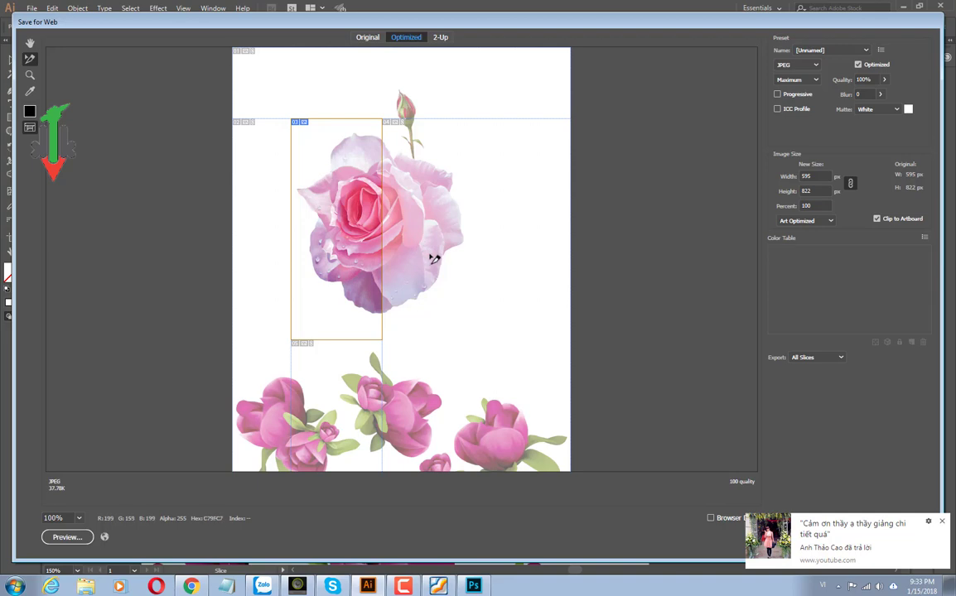
pyautogui.click(942, 524)
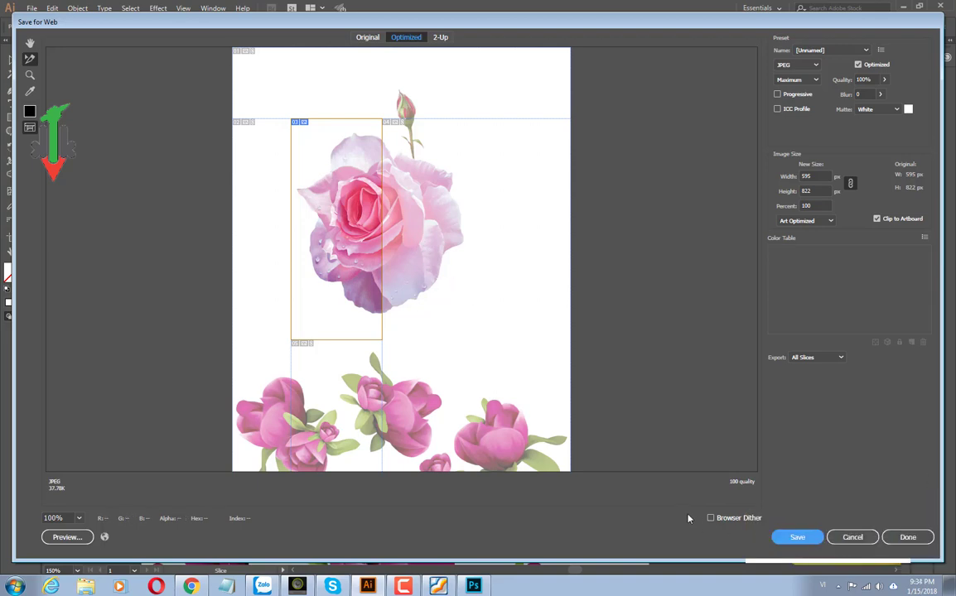
pyautogui.click(836, 53)
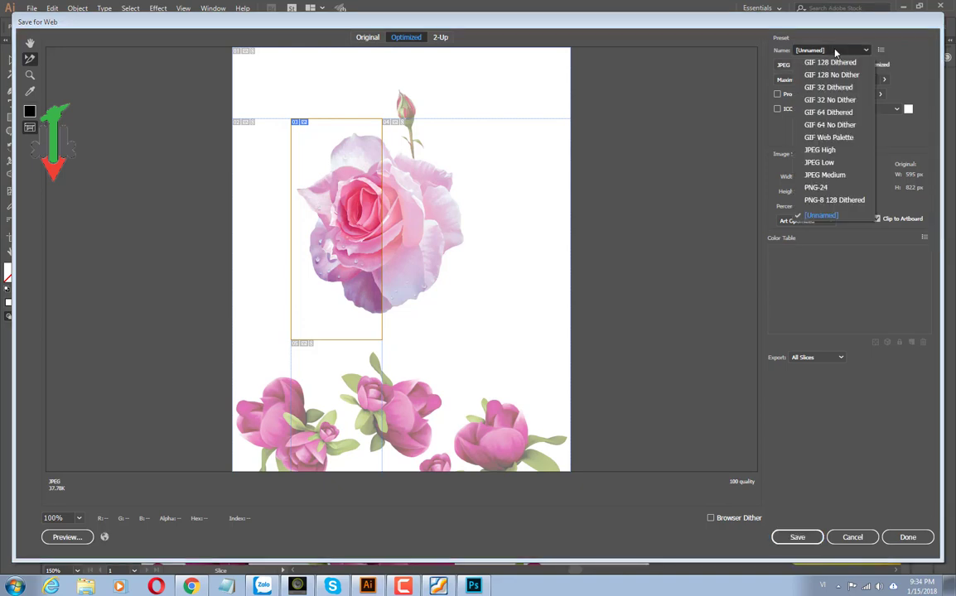
pyautogui.click(835, 53)
pyautogui.click(811, 52)
pyautogui.click(813, 11)
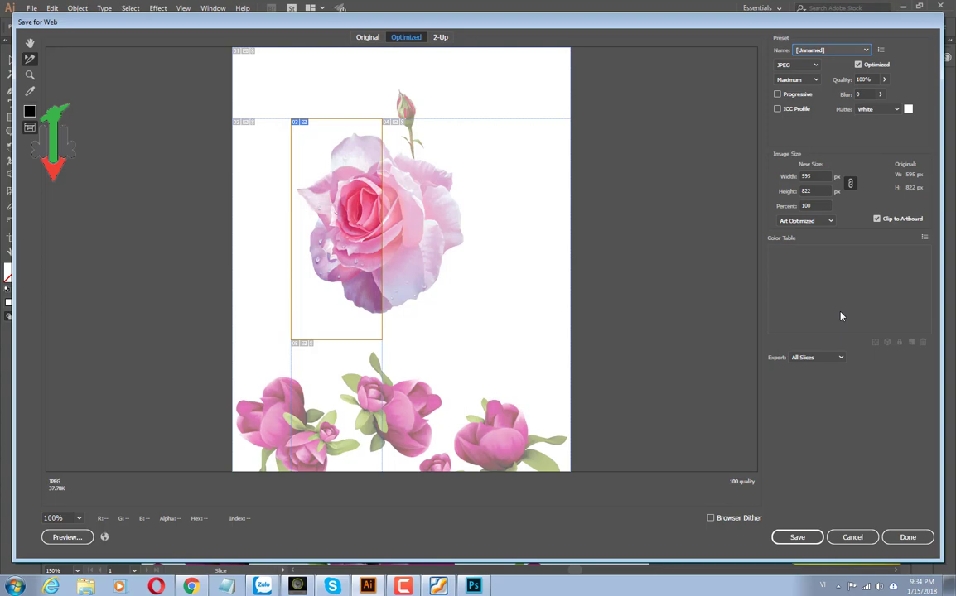
# Step: Save the slice images as 05 into the Downloads folder
pyautogui.click(796, 537)
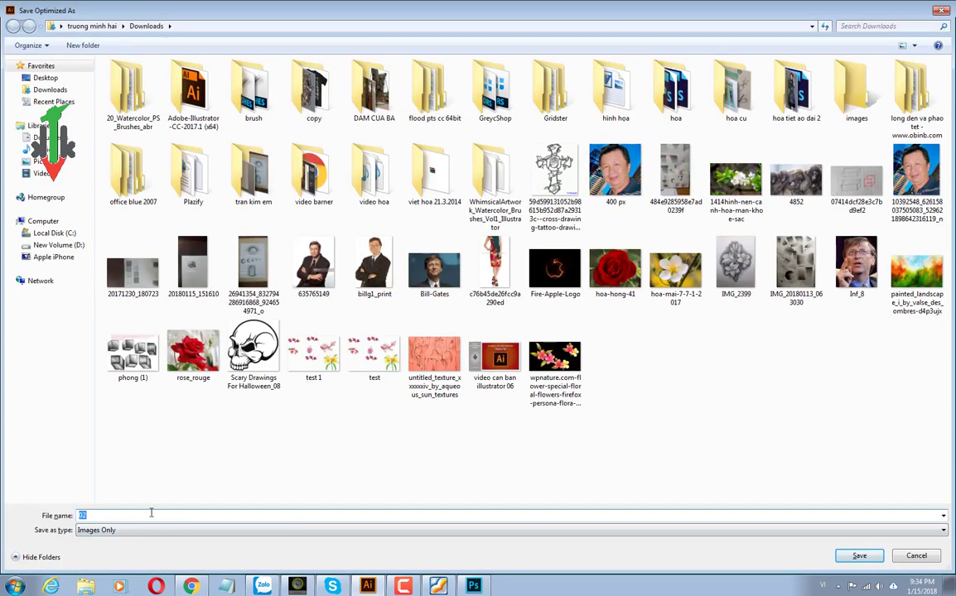
pyautogui.write('05')
pyautogui.click(858, 556)
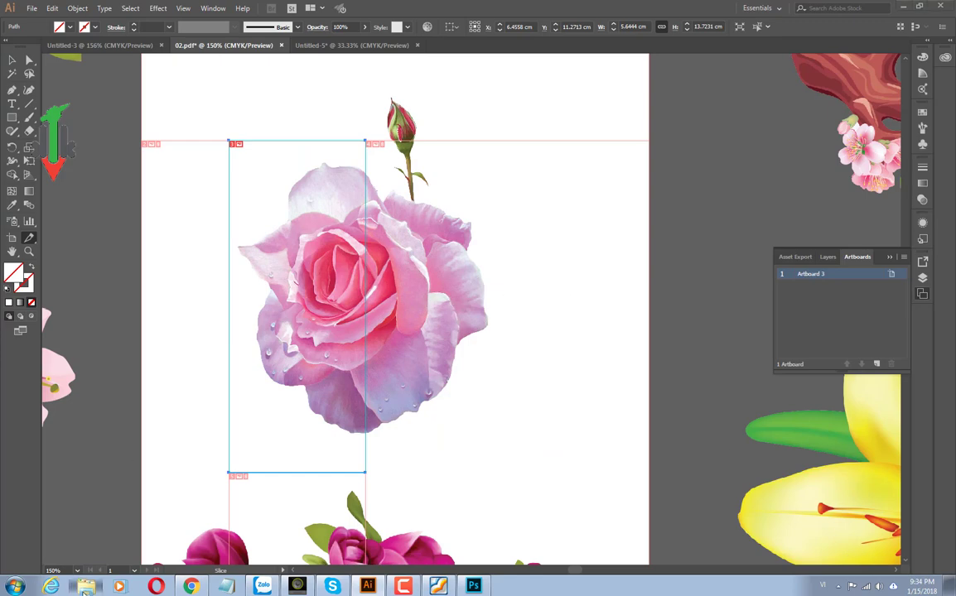
pyautogui.click(83, 588)
# Step: View slices 05_01–05_05 in Downloads > images as extra large icons, then close Explorer
pyautogui.click(50, 86)
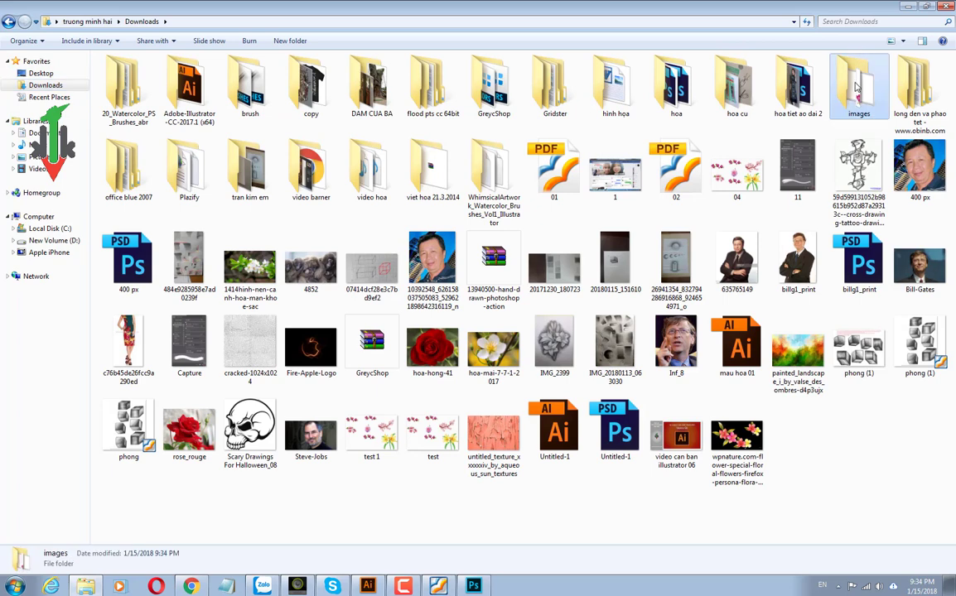
pyautogui.doubleClick(858, 83)
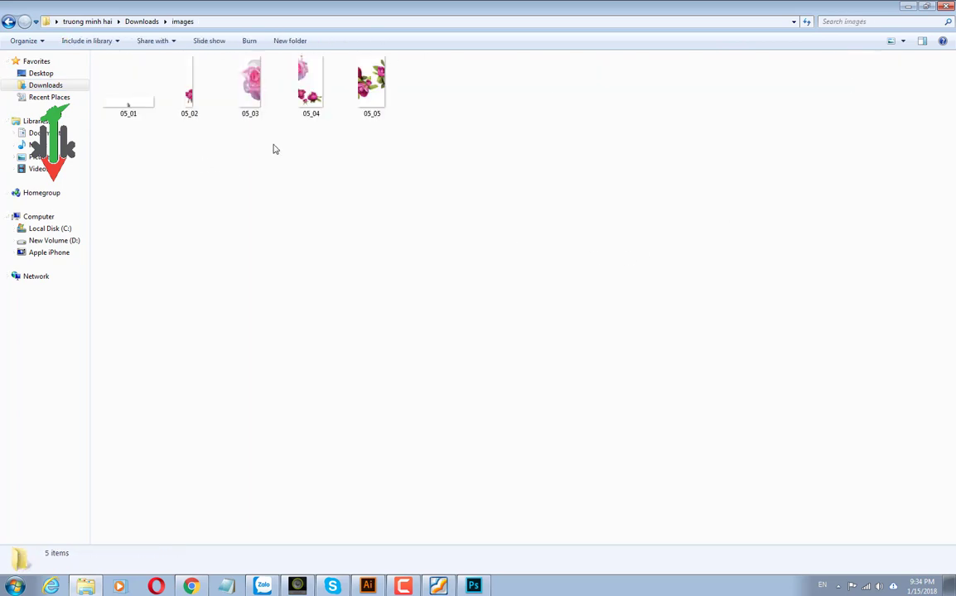
pyautogui.click(902, 40)
pyautogui.click(915, 19)
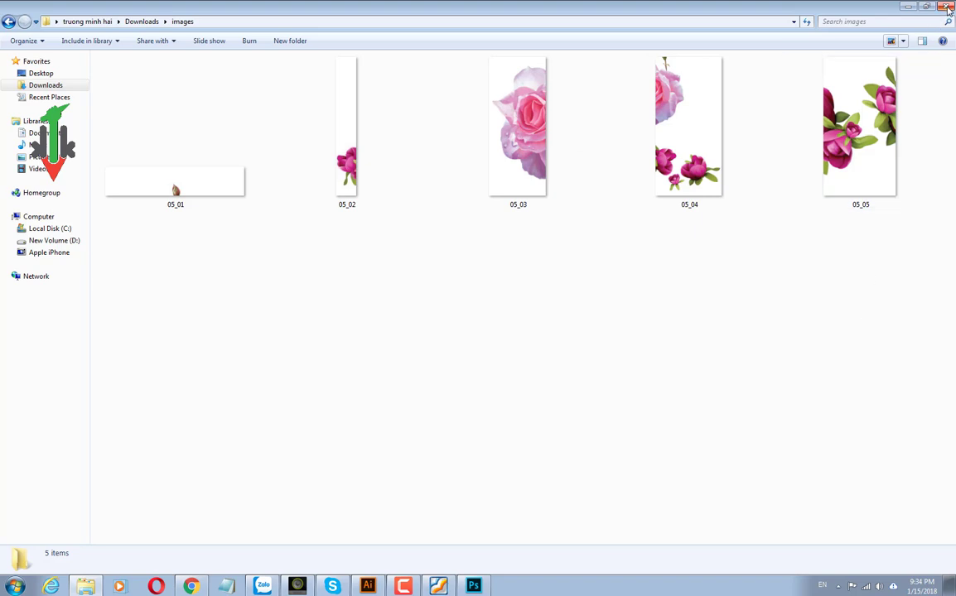
pyautogui.click(948, 7)
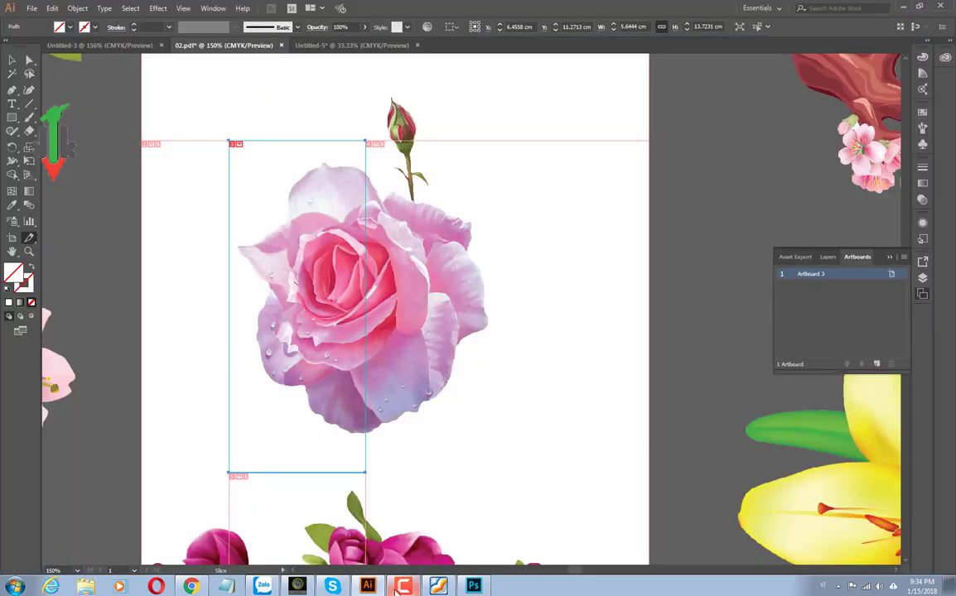
pyautogui.click(365, 587)
pyautogui.click(365, 587)
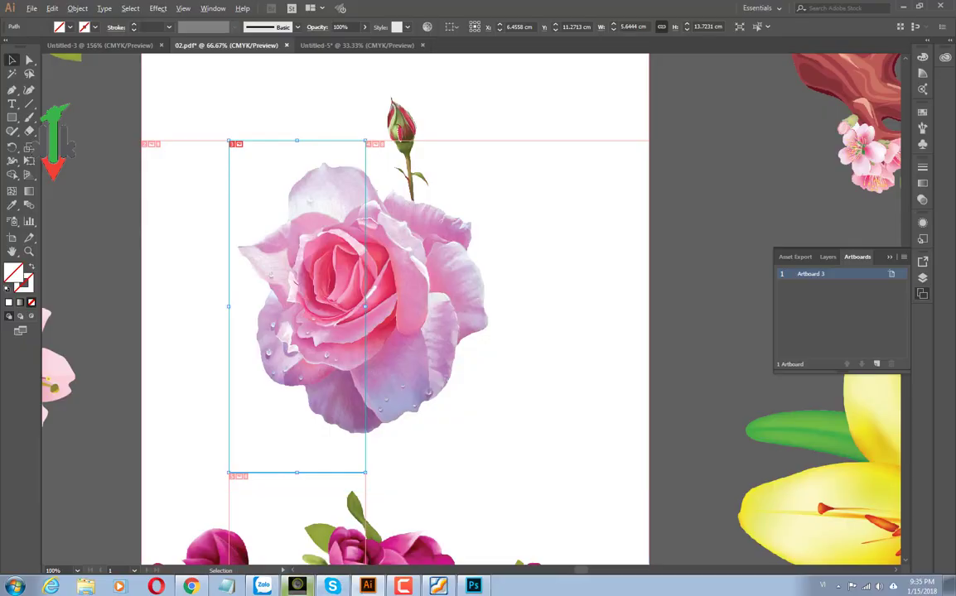
pyautogui.hotkey('ctrl', '-')
pyautogui.hotkey('ctrl', '-')
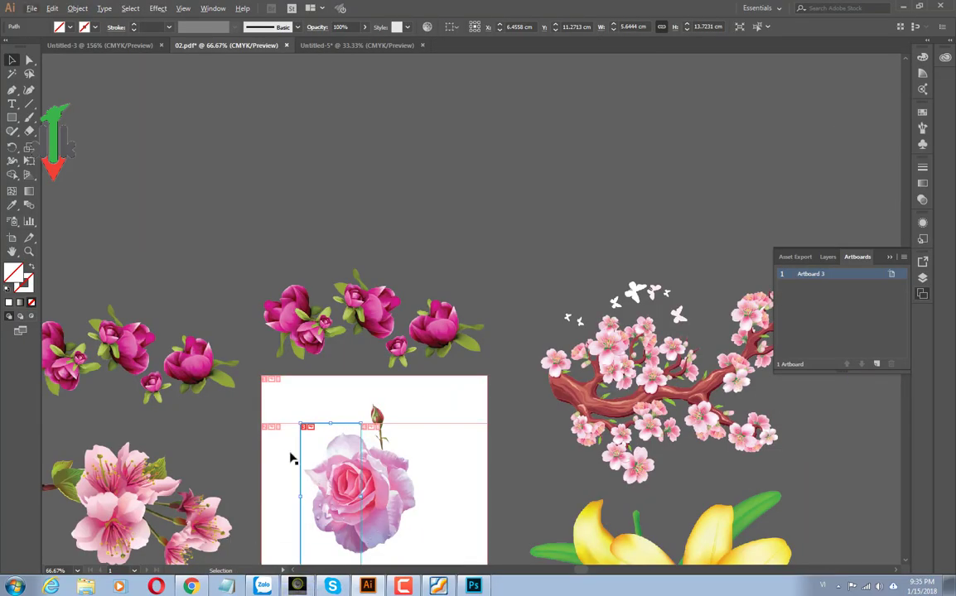
pyautogui.click(339, 455)
pyautogui.moveTo(379, 454)
pyautogui.mouseDown()
pyautogui.moveTo(432, 341)
pyautogui.moveTo(419, 309)
pyautogui.mouseUp()
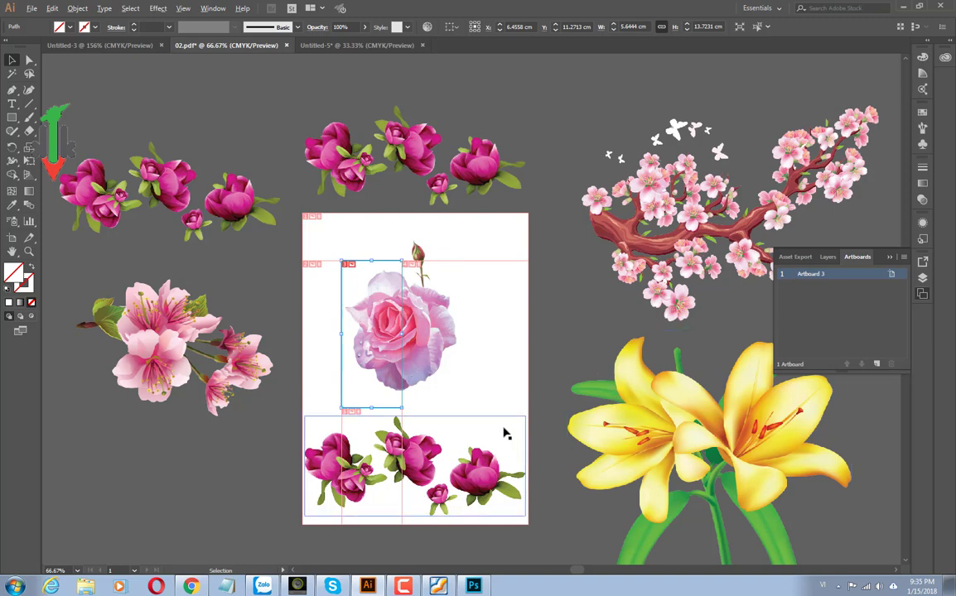
pyautogui.scroll(-1, 500, 428)
pyautogui.scroll(2, 500, 428)
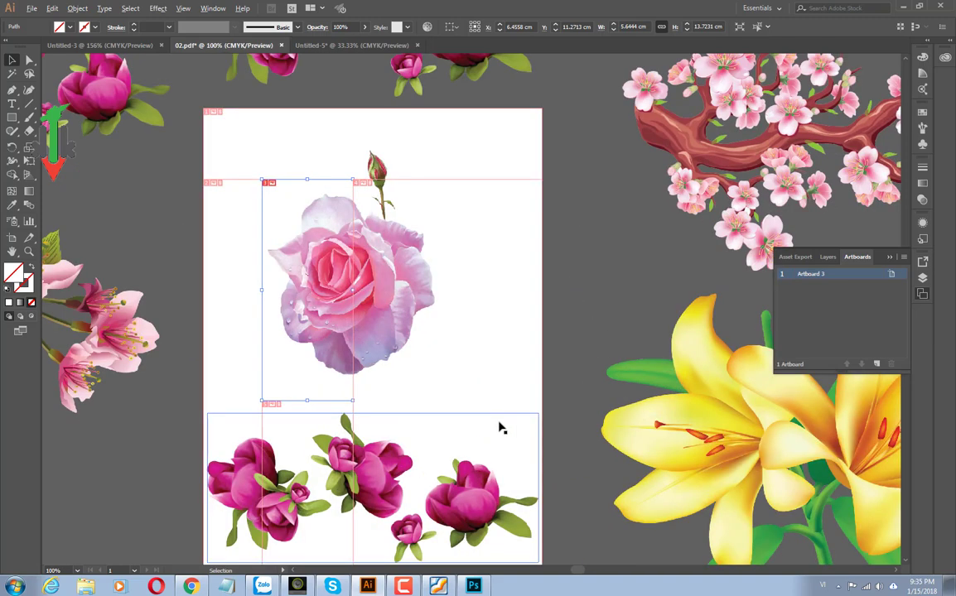
pyautogui.scroll(3, 499, 428)
pyautogui.scroll(-3, 498, 428)
pyautogui.scroll(-1, 497, 422)
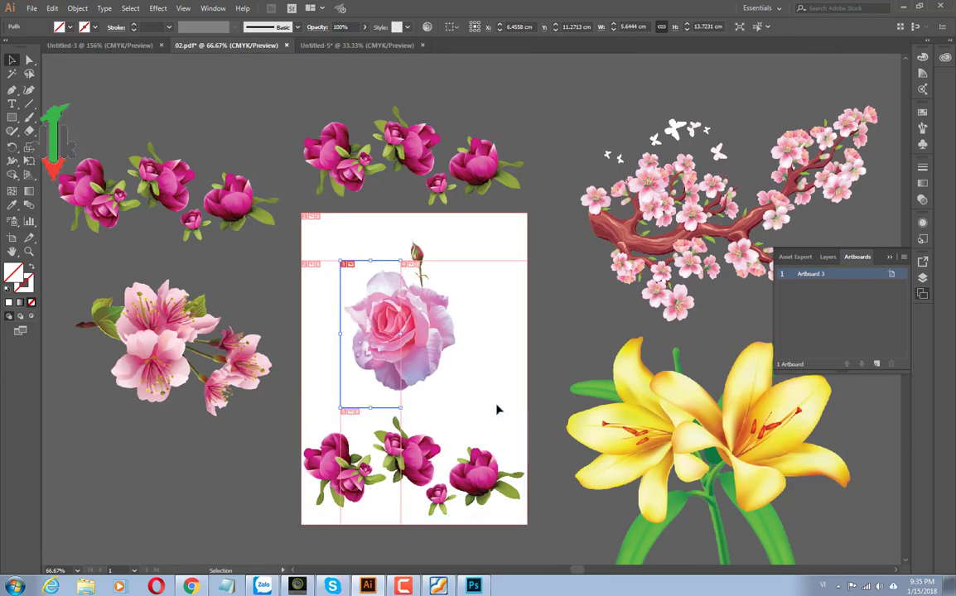